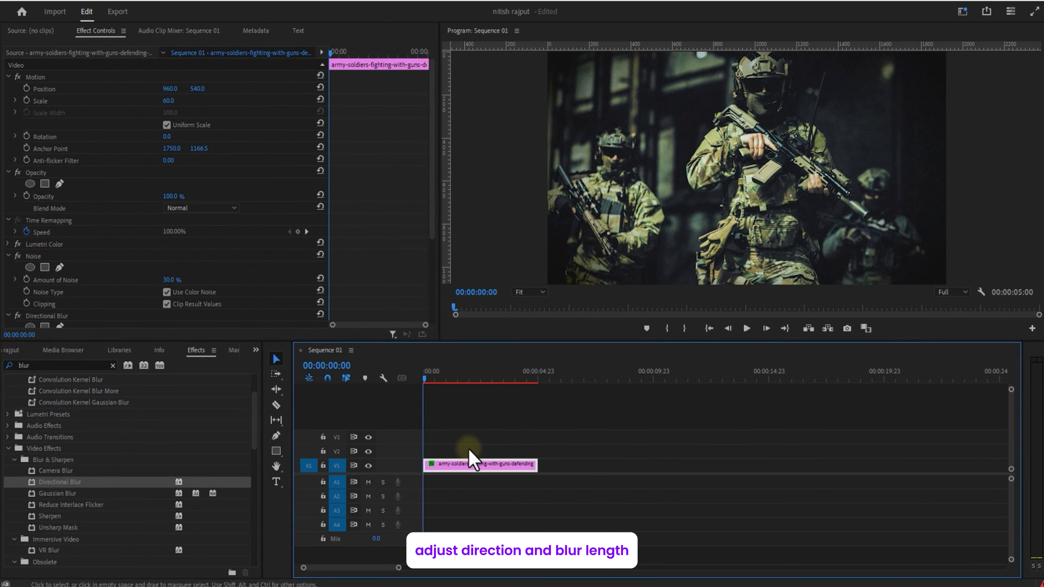
Set the soldiers clip's Directional Blur to a blur length of 10 and a direction of 100°
{"action": "left_click", "coordinate": [51, 267]}
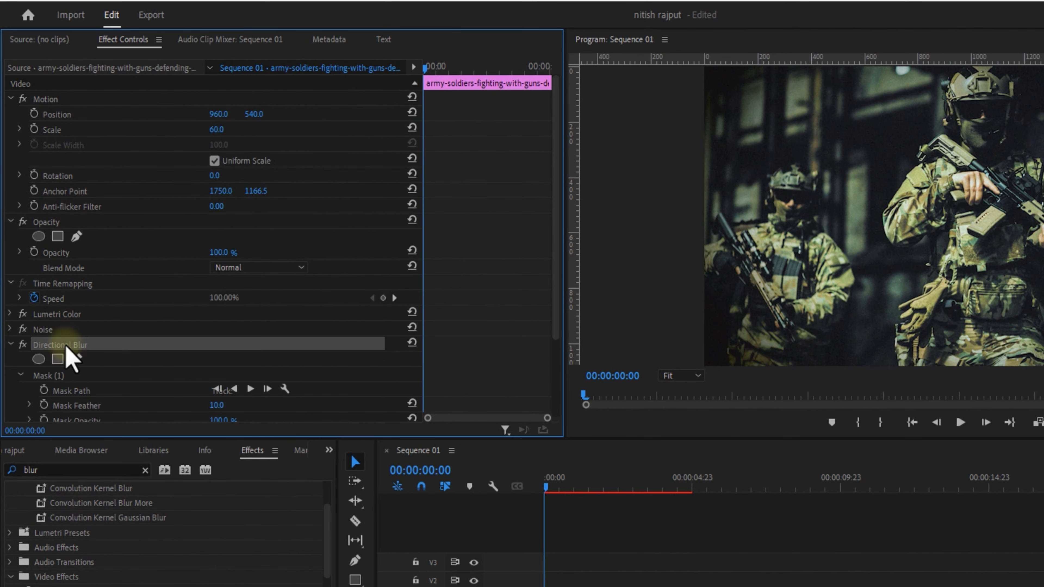
{"action": "scroll", "coordinate": [555, 325], "scroll_direction": "down", "scroll_amount": 3}
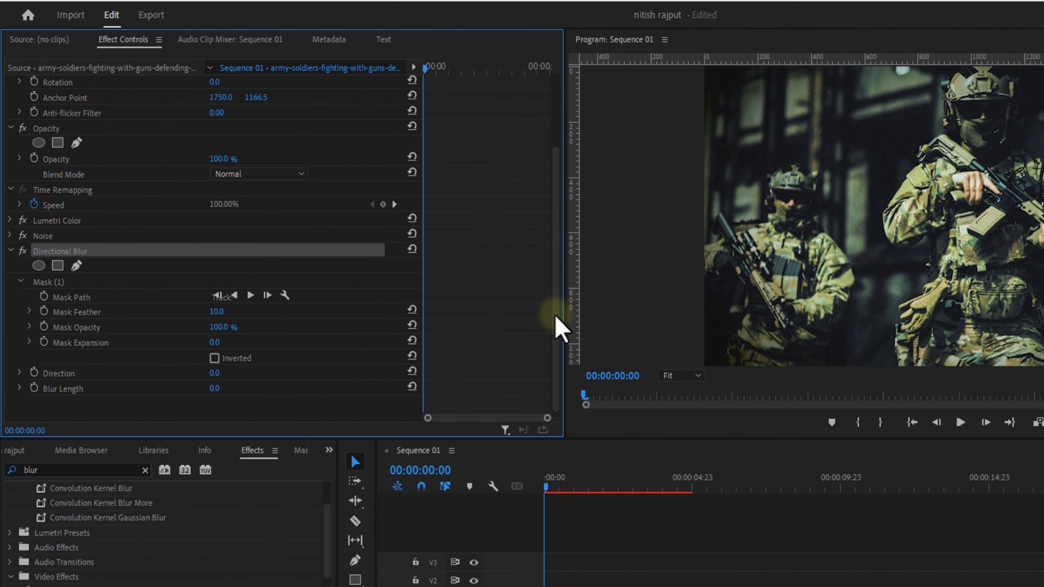
{"action": "left_click_drag", "start_coordinate": [218, 394], "coordinate": [268, 401]}
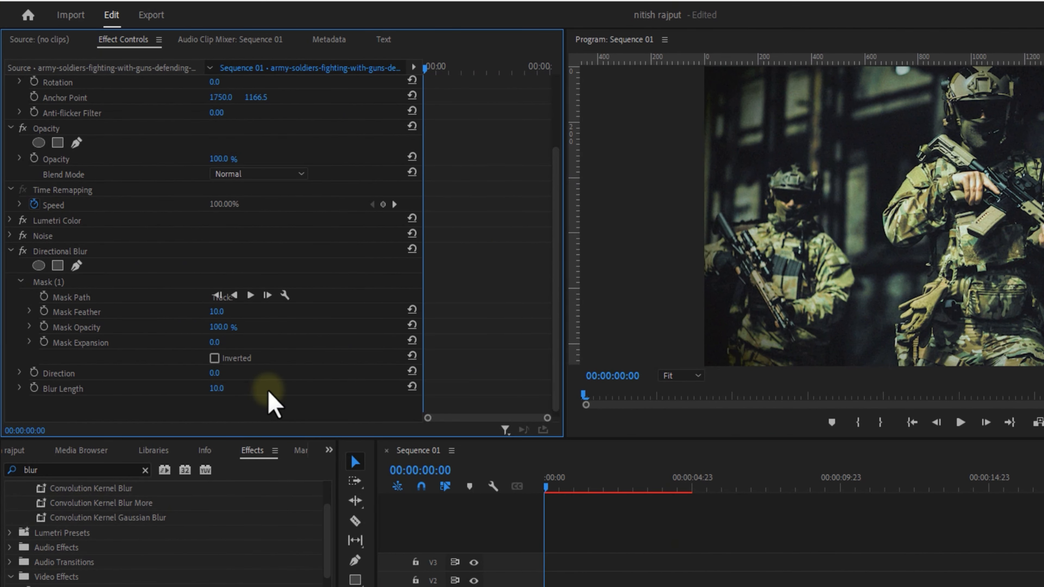
{"action": "left_click_drag", "start_coordinate": [214, 373], "coordinate": [291, 372]}
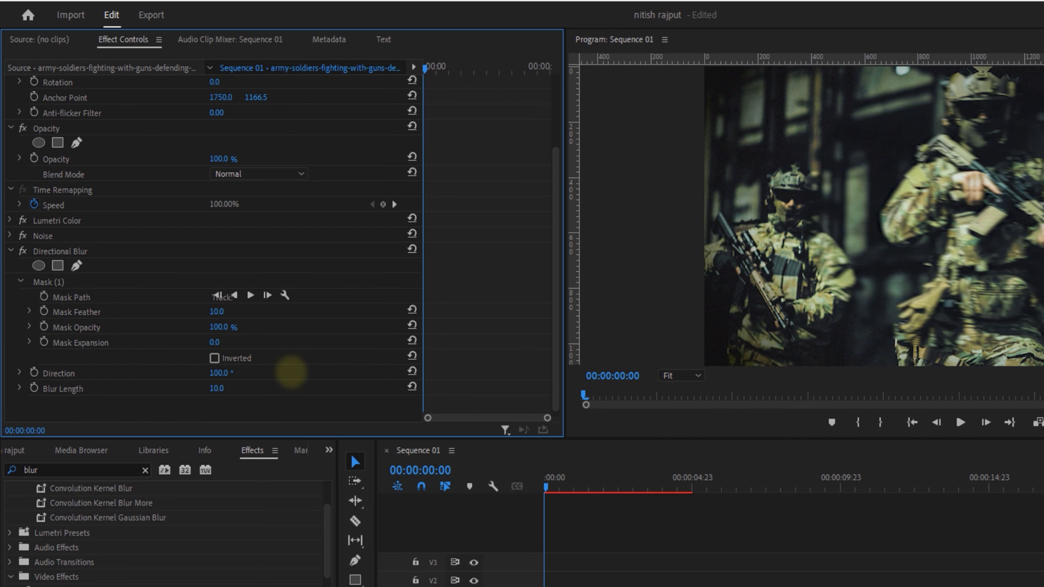
Invert the Directional Blur mask and set its feather to 120
{"action": "left_click", "coordinate": [214, 358]}
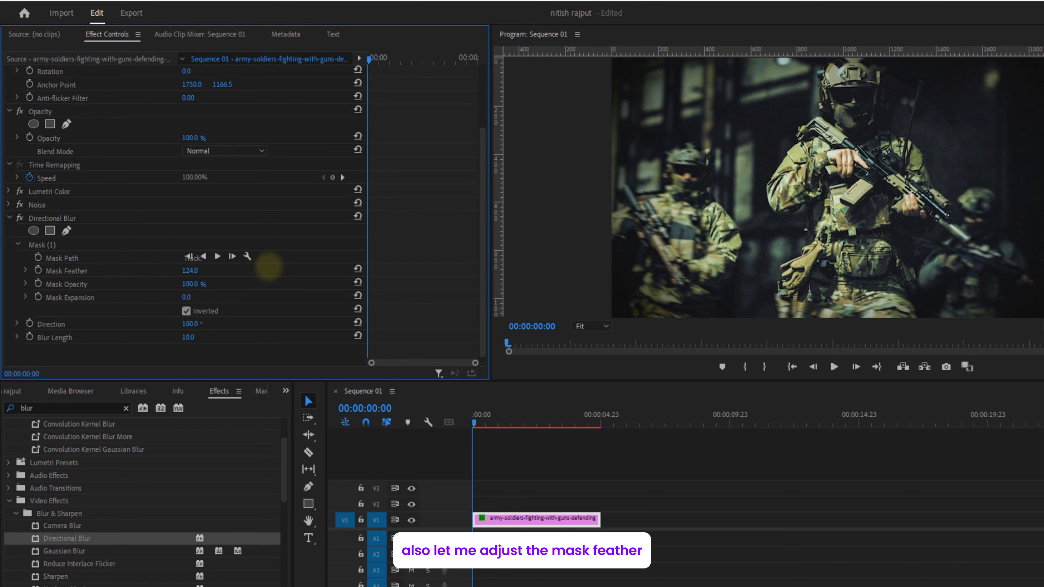
{"action": "left_click", "coordinate": [189, 270]}
{"action": "type", "text": "1"}
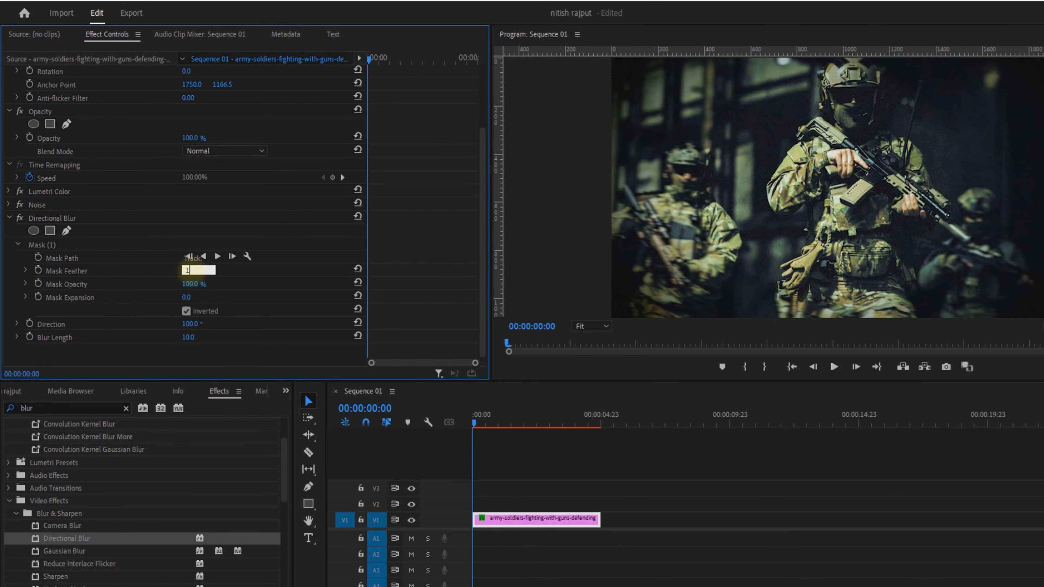
{"action": "type", "text": "20"}
{"action": "key", "text": "Return"}
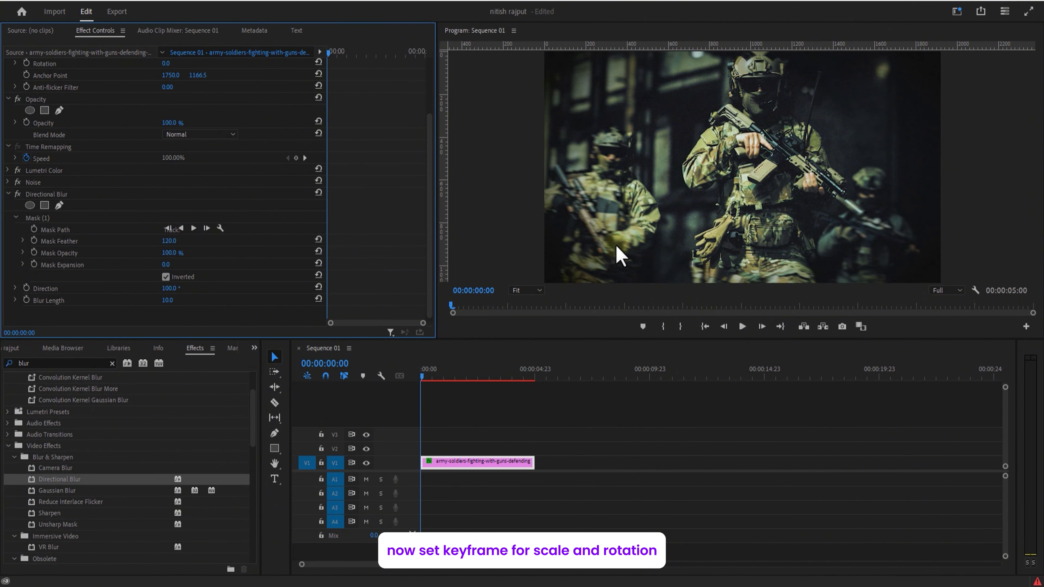
Add starting keyframes to the soldiers clip with scale 80 and rotation -10°
{"action": "left_click", "coordinate": [473, 462]}
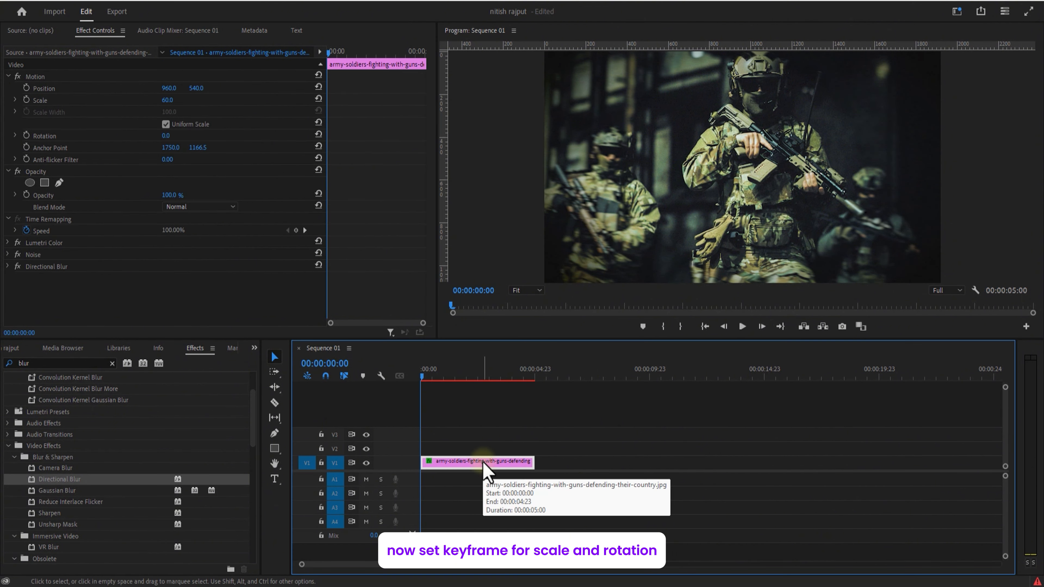
{"action": "left_click", "coordinate": [28, 100]}
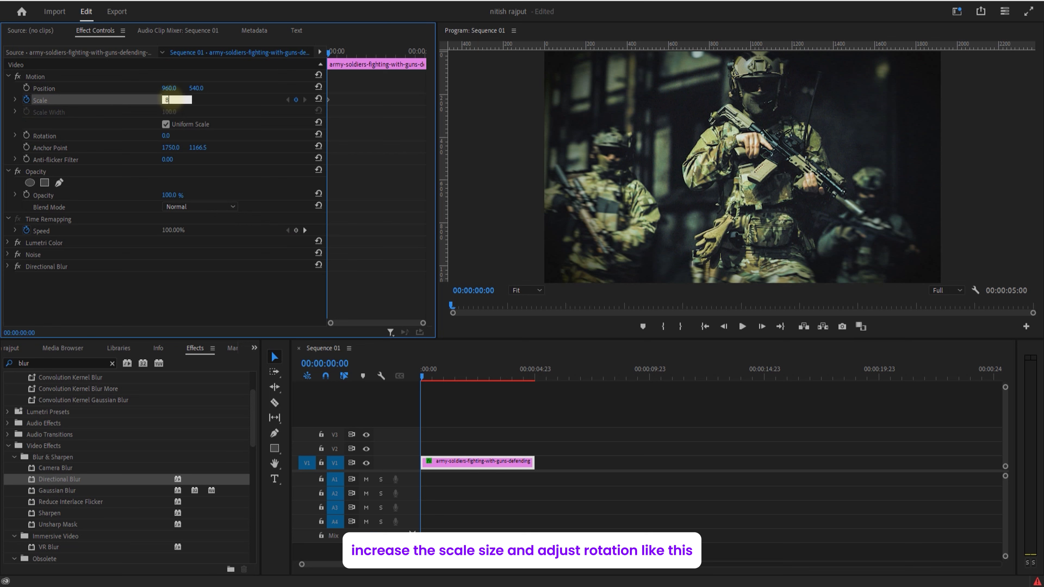
{"action": "type", "text": "80"}
{"action": "key", "text": "Return"}
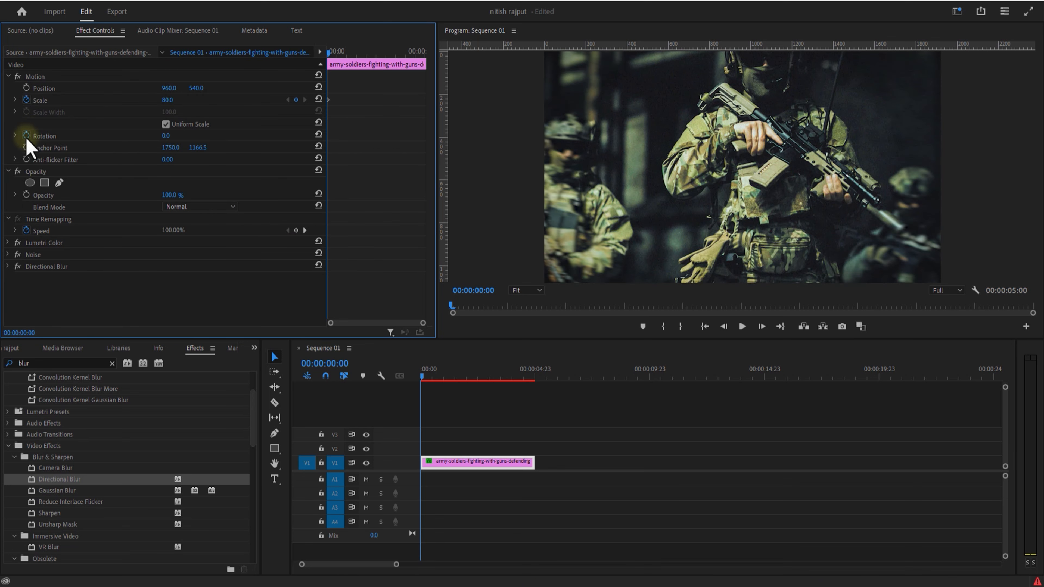
{"action": "left_click_drag", "start_coordinate": [155, 136], "coordinate": [140, 137]}
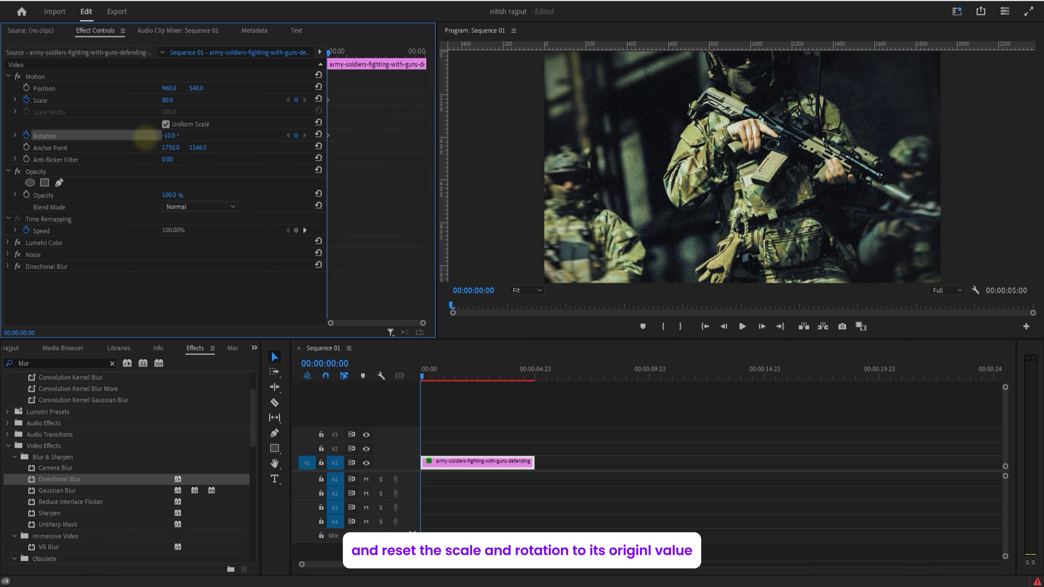
At 00:00:00:20, keyframe the soldiers clip's scale to 60 and its rotation to 0°
{"action": "left_click_drag", "start_coordinate": [332, 58], "coordinate": [347, 67]}
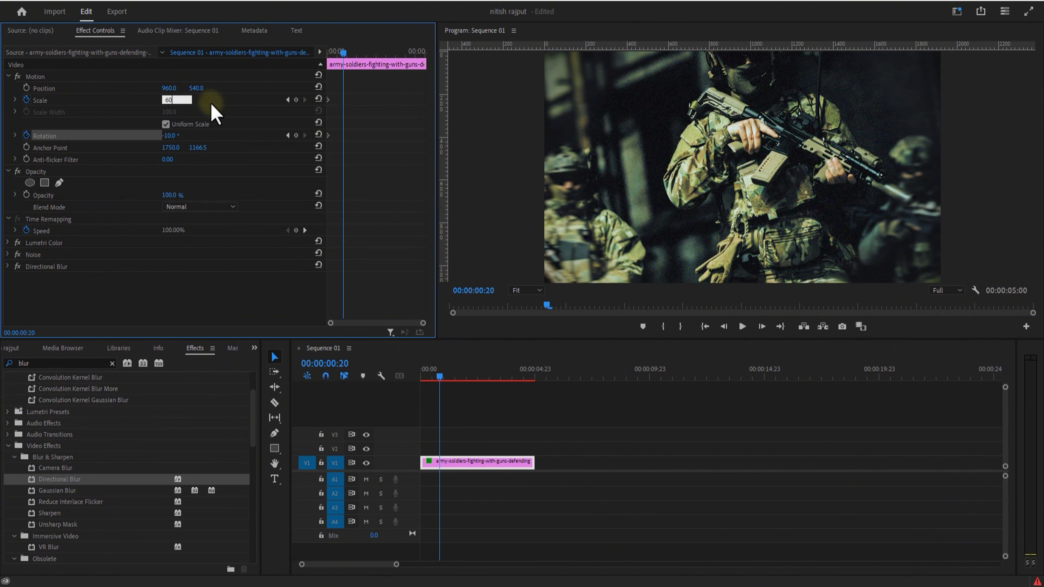
{"action": "left_click", "coordinate": [173, 136]}
{"action": "key", "text": "Return"}
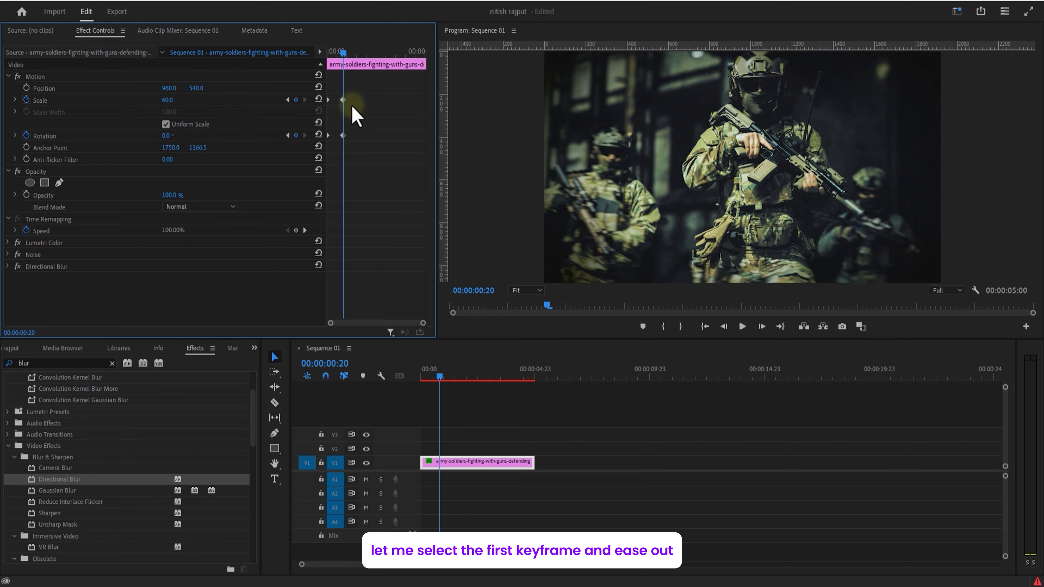
Apply Ease Out to the first and Ease In to the last scale and rotation keyframes, and preview the motion
{"action": "right_click", "coordinate": [328, 100]}
{"action": "left_click", "coordinate": [372, 278]}
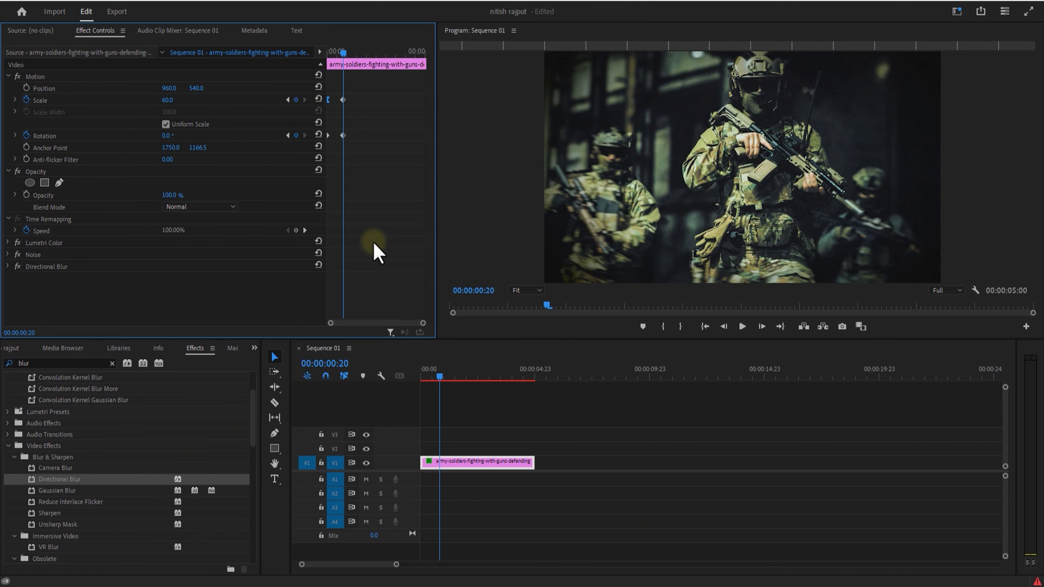
{"action": "right_click", "coordinate": [344, 100]}
{"action": "left_click", "coordinate": [390, 264]}
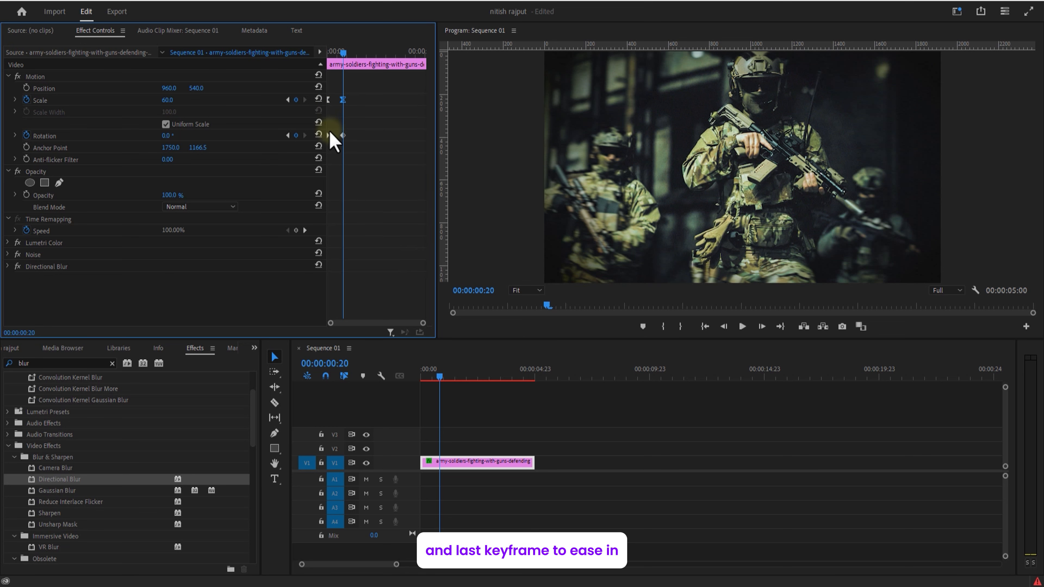
{"action": "right_click", "coordinate": [327, 135]}
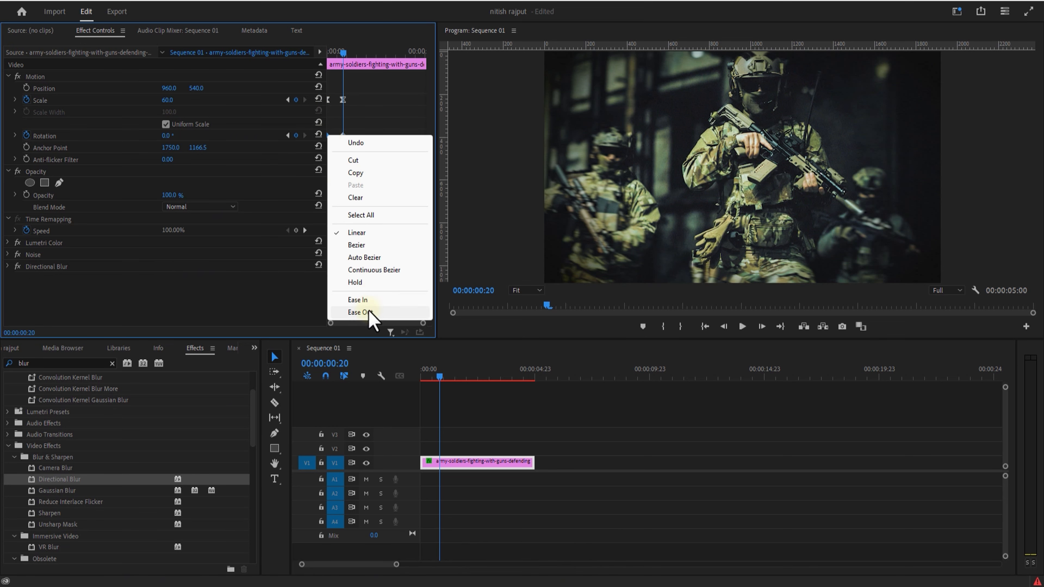
{"action": "left_click", "coordinate": [353, 309]}
{"action": "right_click", "coordinate": [343, 136]}
{"action": "left_click", "coordinate": [389, 303]}
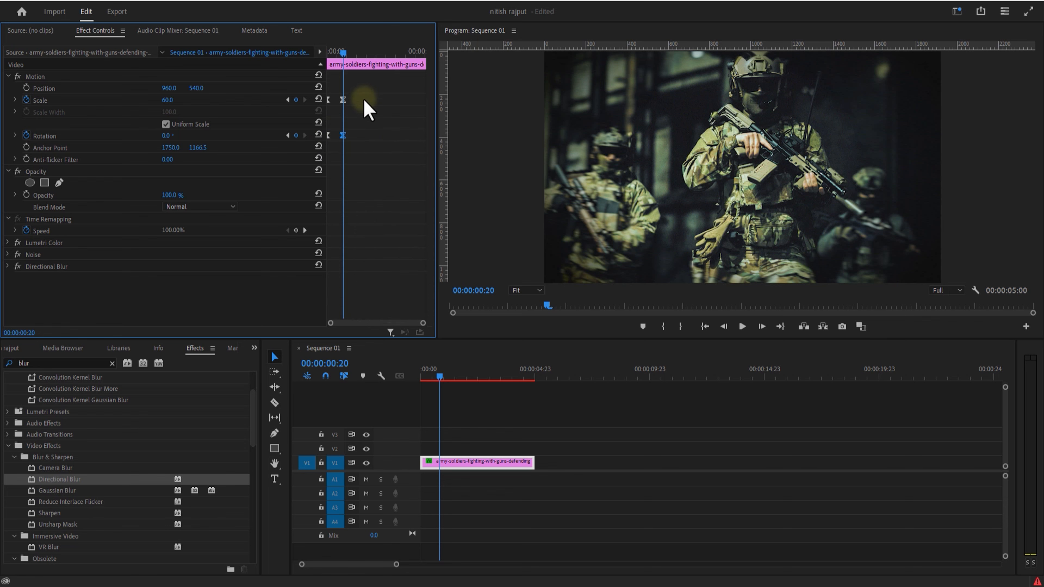
{"action": "left_click_drag", "start_coordinate": [337, 63], "coordinate": [330, 62]}
{"action": "key", "text": "space"}
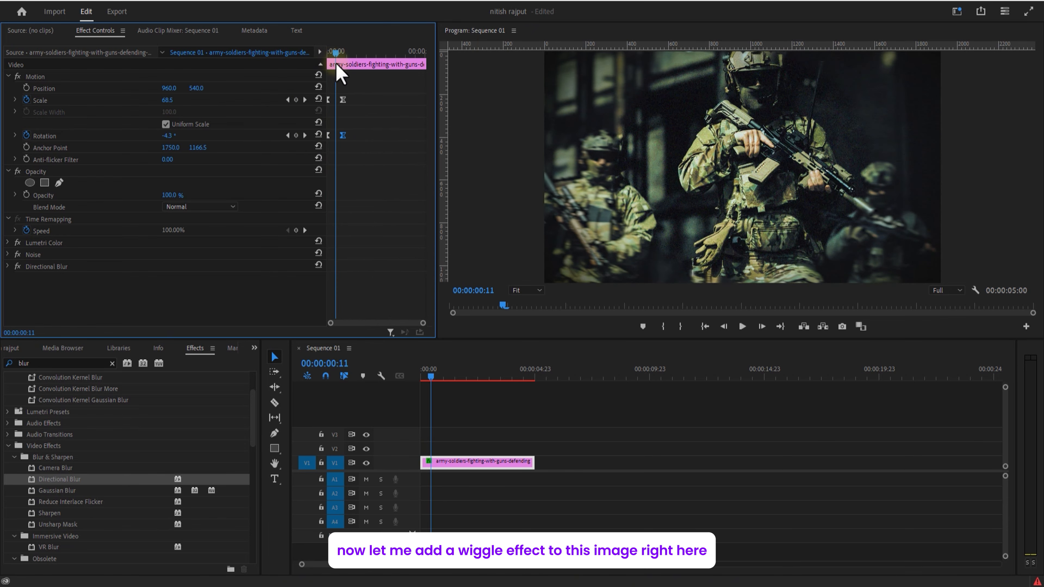
Shorten the soldiers clip to 2 seconds and apply the wiggle 2 preset to it
{"action": "left_click_drag", "start_coordinate": [457, 368], "coordinate": [440, 394]}
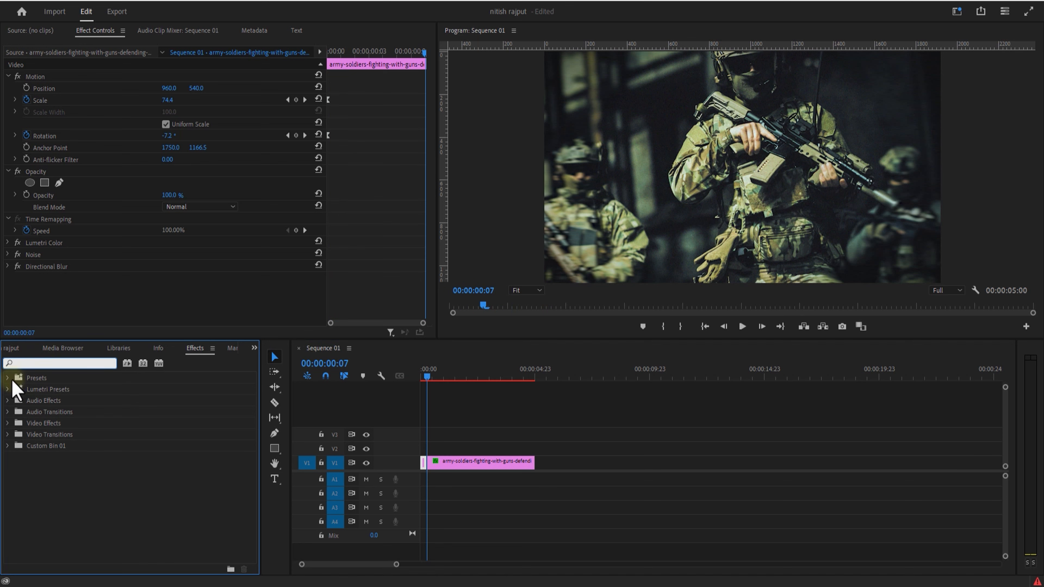
{"action": "left_click", "coordinate": [9, 380]}
{"action": "left_click_drag", "start_coordinate": [57, 436], "coordinate": [214, 435]}
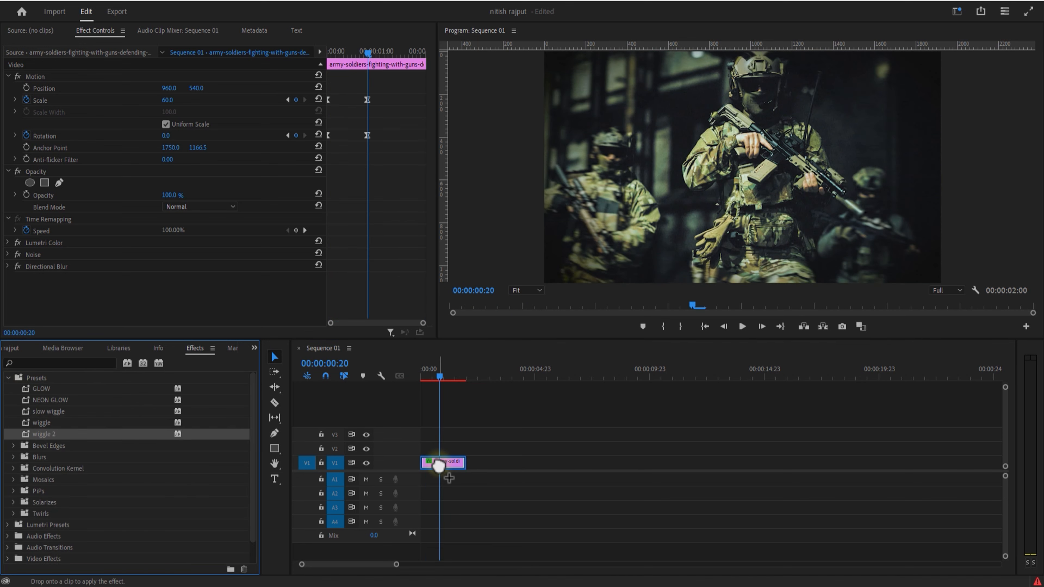
Place the realistic-display-smartphone image on V2 at 00:00:01:04 and trim its end to match the soldiers clip
{"action": "left_click_drag", "start_coordinate": [368, 53], "coordinate": [384, 81]}
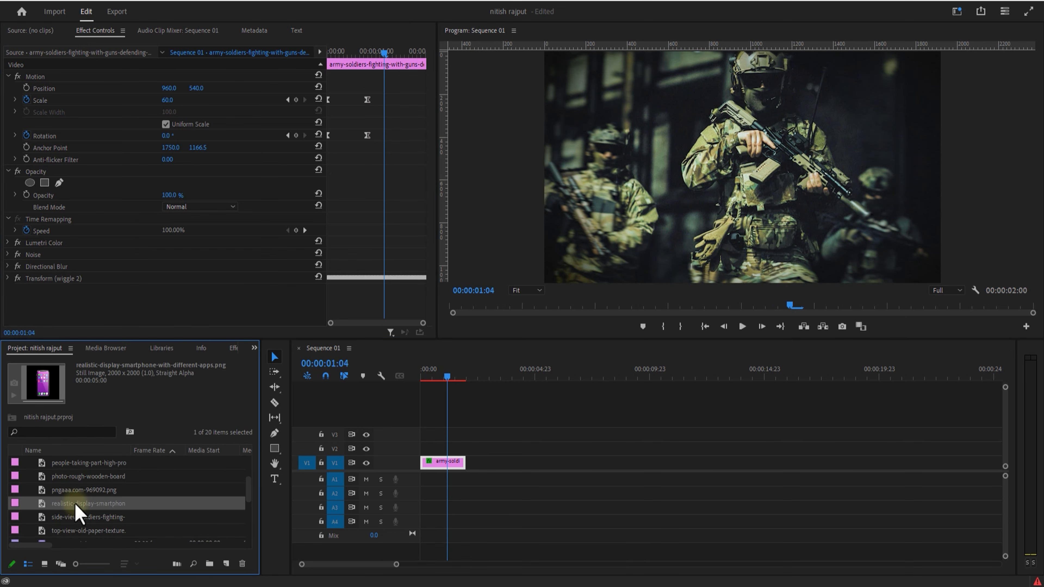
{"action": "left_click_drag", "start_coordinate": [78, 503], "coordinate": [453, 448]}
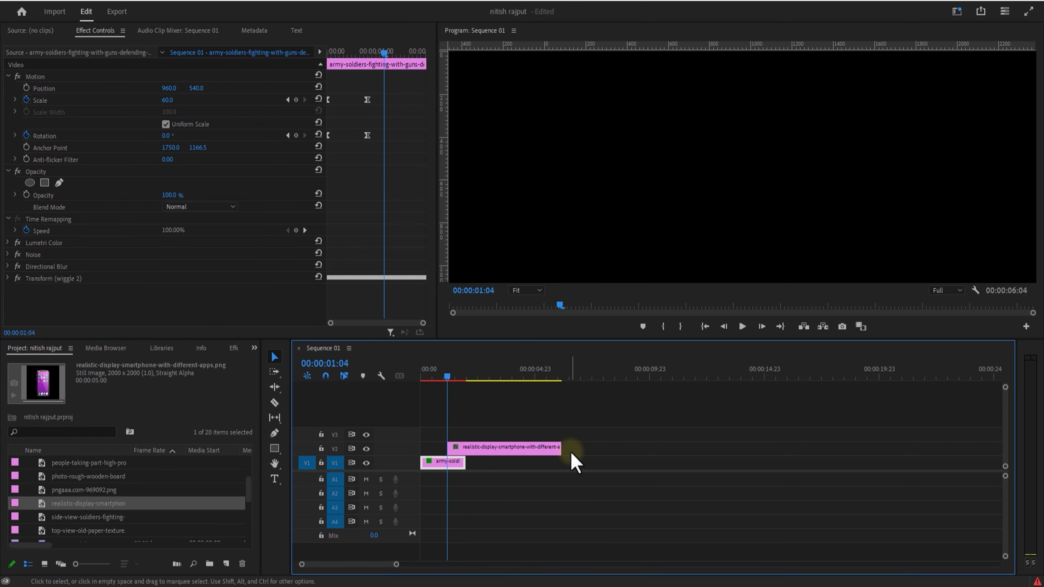
{"action": "left_click_drag", "start_coordinate": [557, 445], "coordinate": [464, 450]}
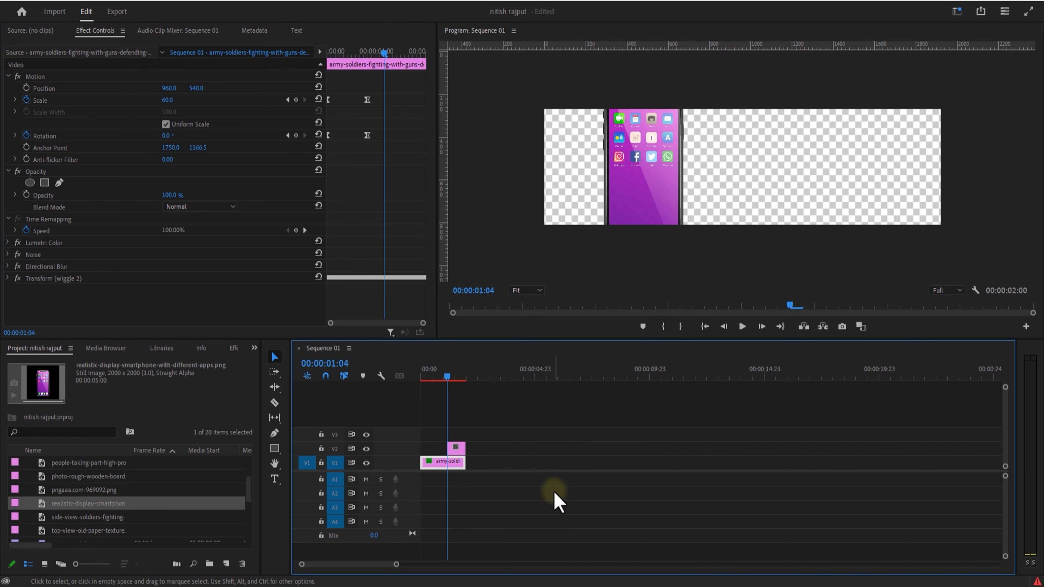
Set the smartphone clip's scale to 40
{"action": "left_click", "coordinate": [461, 450]}
{"action": "left_click", "coordinate": [173, 100]}
{"action": "type", "text": "4-0"}
{"action": "key", "text": "Return"}
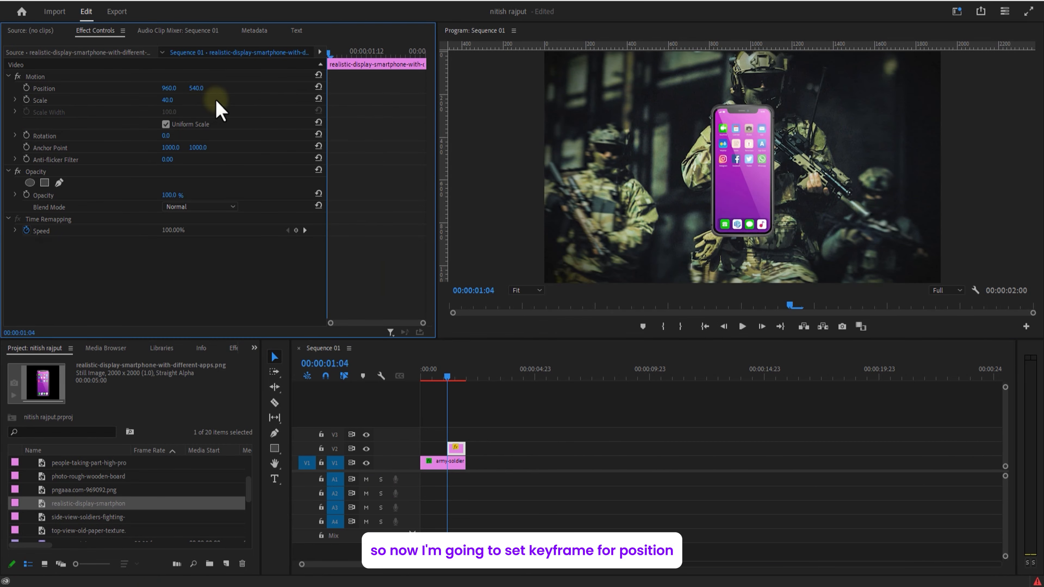
Animate the smartphone's position from 960, 1421 at 00:00:00:21 up to 960, 616, and set its scale to 30
{"action": "left_click_drag", "start_coordinate": [332, 54], "coordinate": [334, 56]}
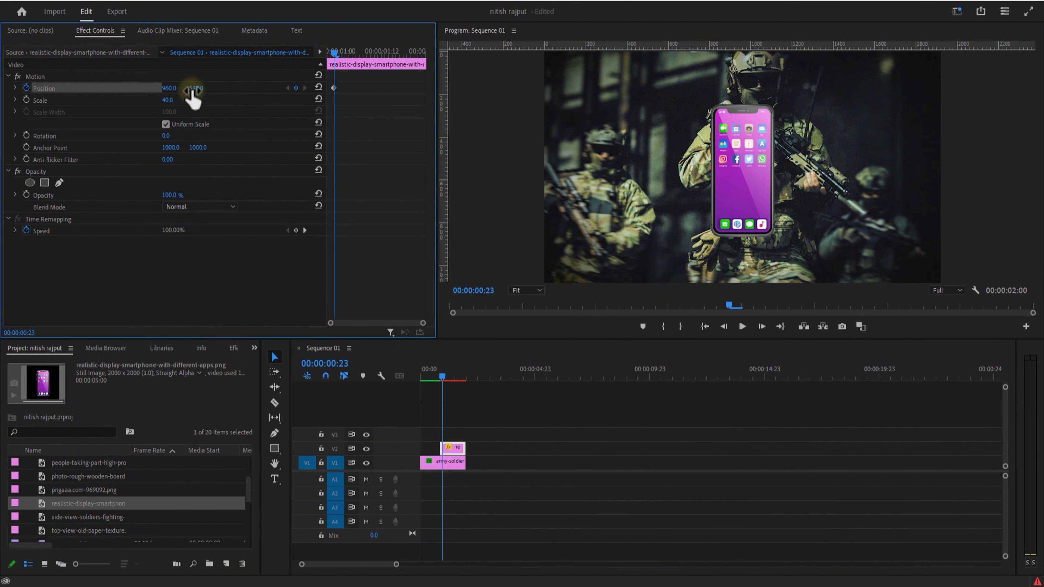
{"action": "left_click_drag", "start_coordinate": [192, 97], "coordinate": [329, 54]}
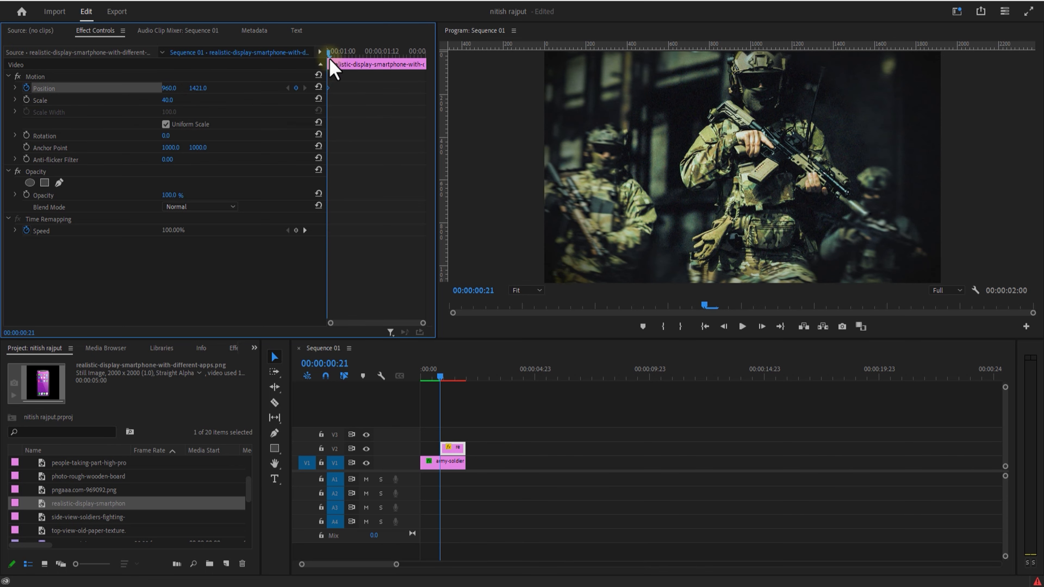
{"action": "left_click_drag", "start_coordinate": [330, 58], "coordinate": [378, 75]}
{"action": "left_click_drag", "start_coordinate": [63, 97], "coordinate": [205, 90]}
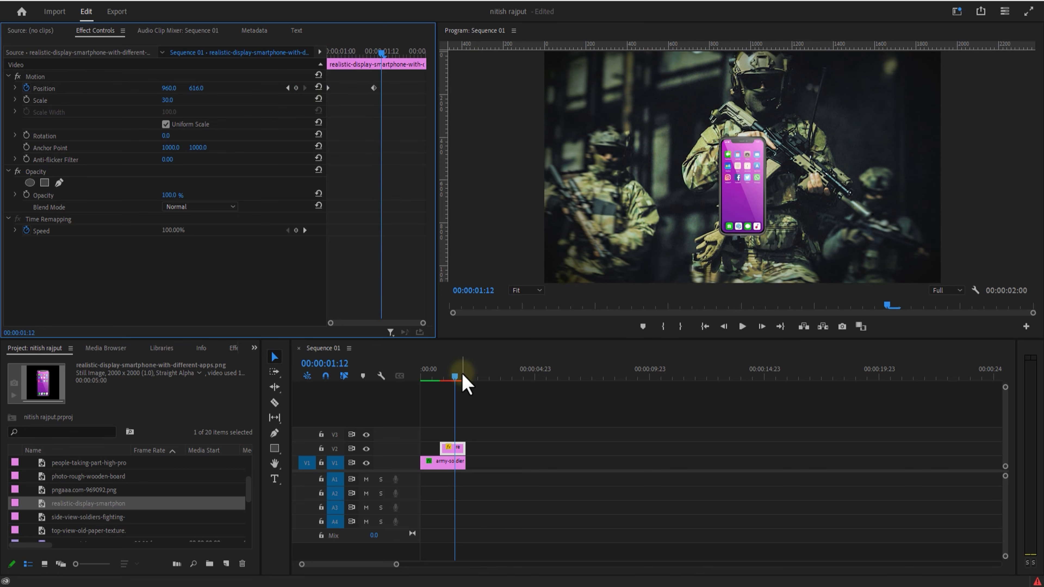
Add a scale keyframe of 60 to the soldiers clip at 00:00:00:21, one frame after the existing one
{"action": "left_click", "coordinate": [438, 375]}
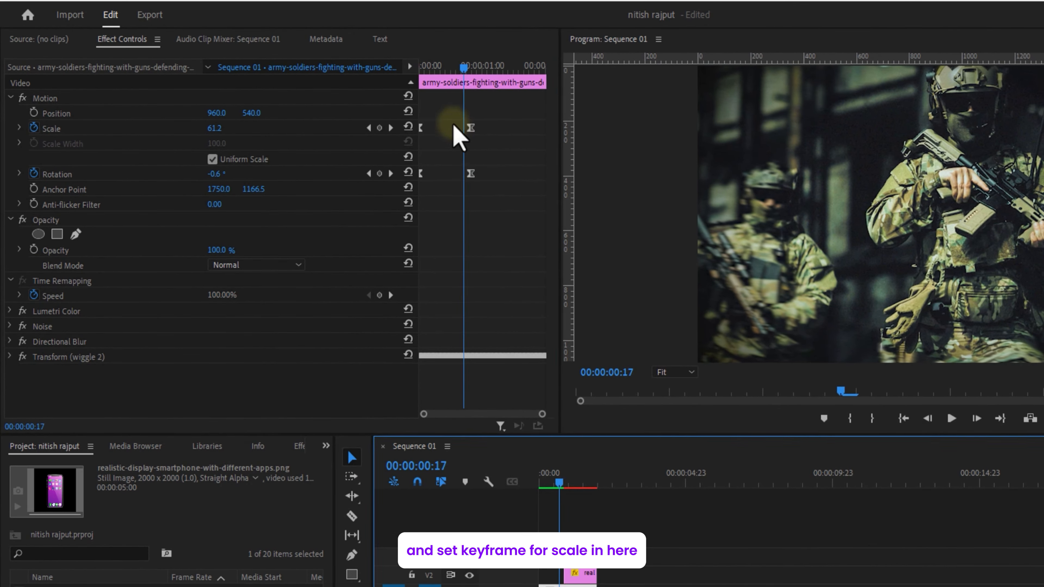
{"action": "left_click_drag", "start_coordinate": [362, 54], "coordinate": [369, 64]}
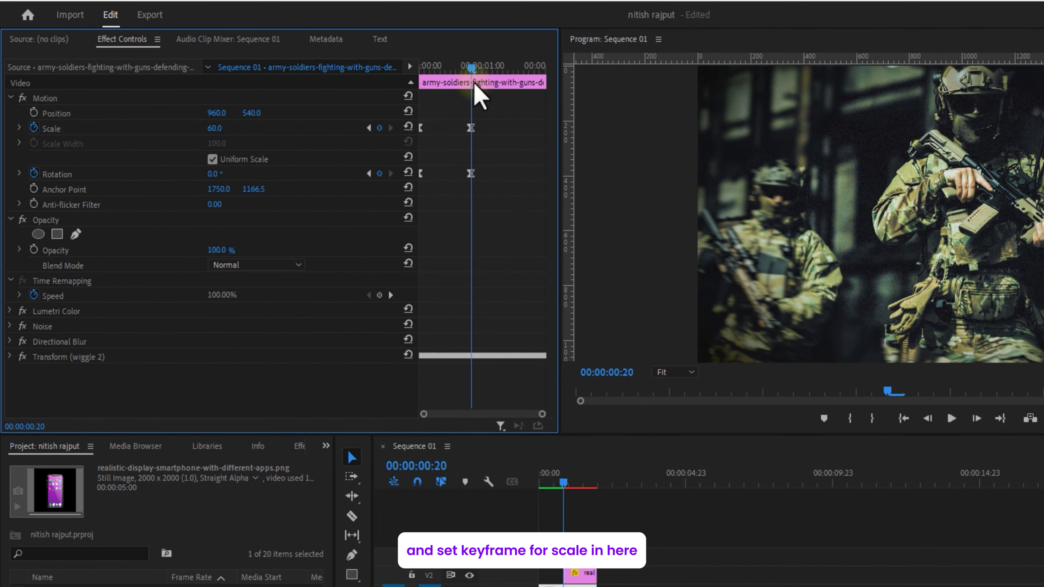
{"action": "key", "text": "Right"}
{"action": "left_click", "coordinate": [379, 127]}
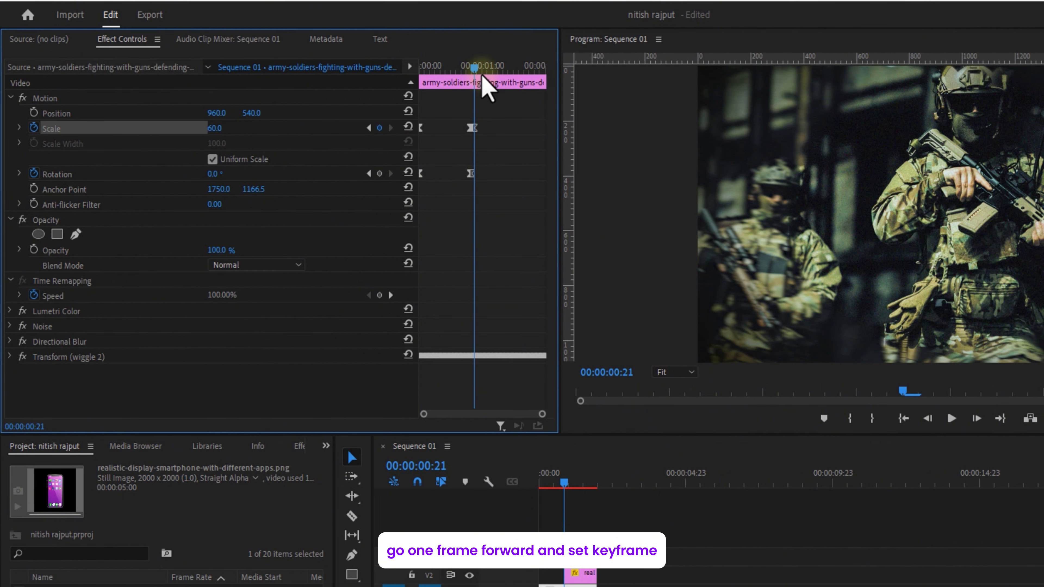
Keyframe the soldiers clip's scale to 70 and move that keyframe to the end of the clip
{"action": "left_click_drag", "start_coordinate": [483, 75], "coordinate": [537, 84]}
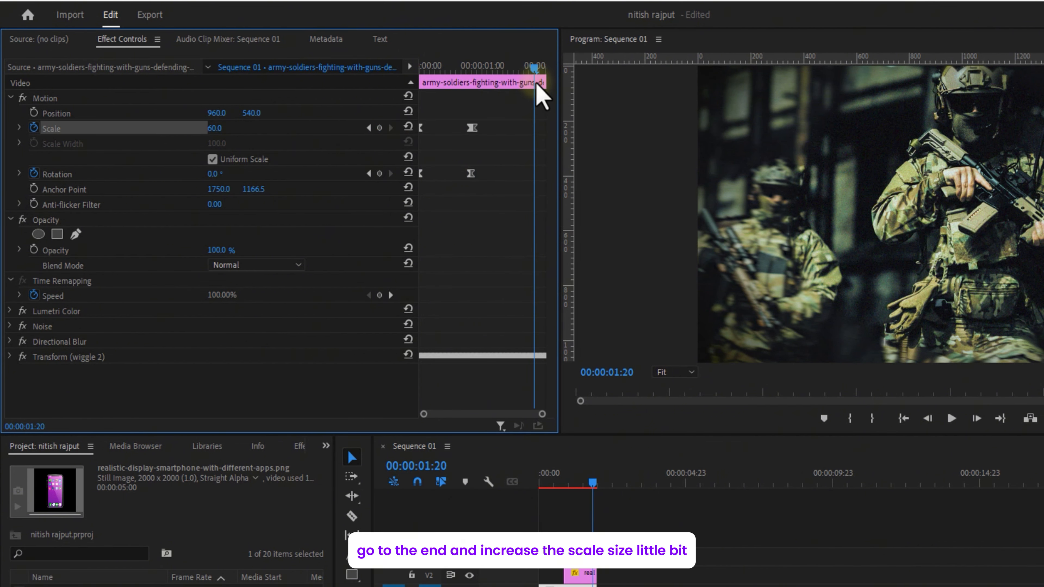
{"action": "left_click", "coordinate": [216, 129]}
{"action": "type", "text": "70"}
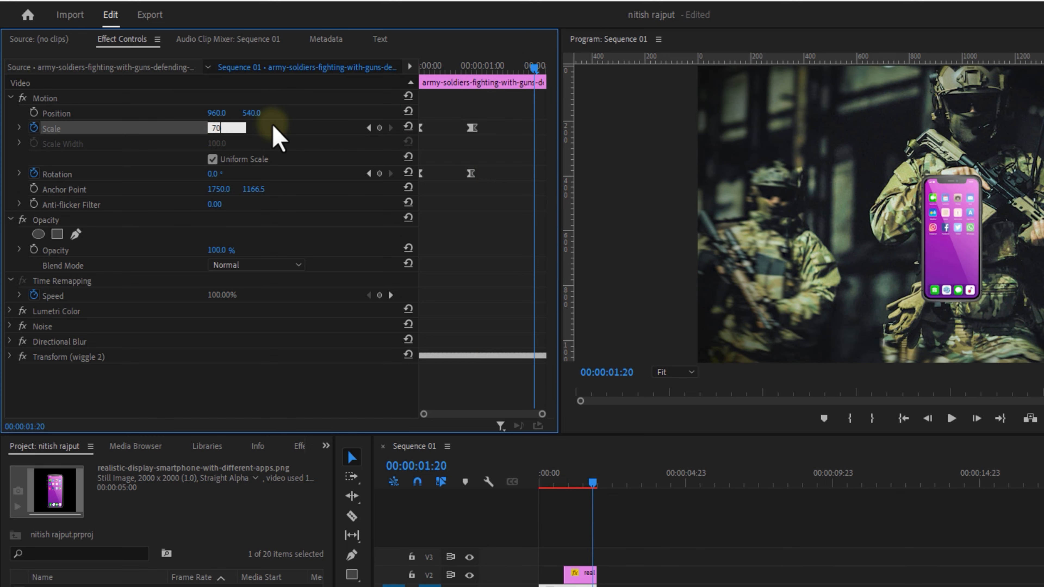
{"action": "key", "text": "Return"}
{"action": "left_click_drag", "start_coordinate": [534, 127], "coordinate": [546, 128]}
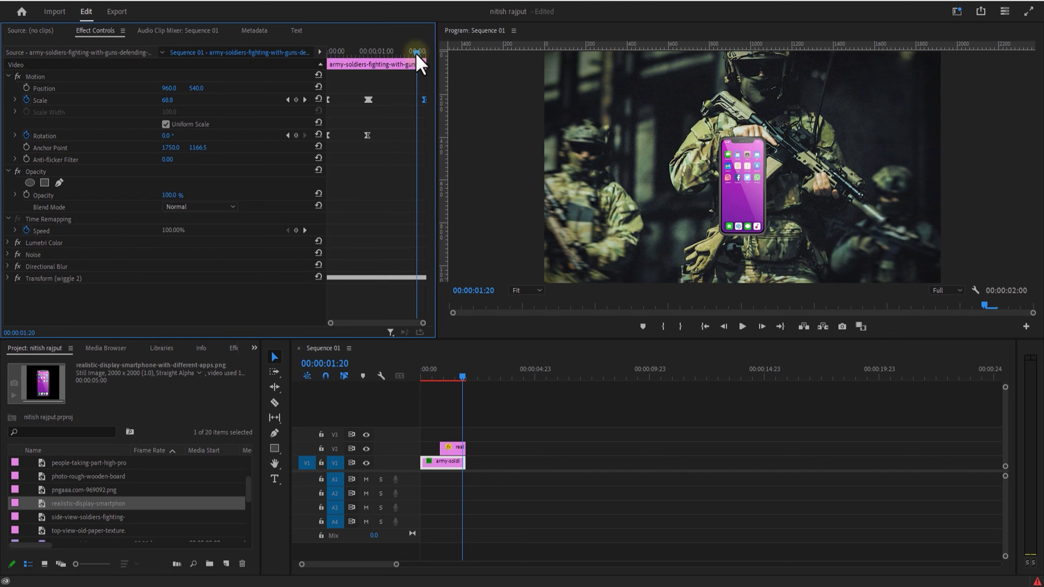
{"action": "left_click_drag", "start_coordinate": [534, 68], "coordinate": [517, 68]}
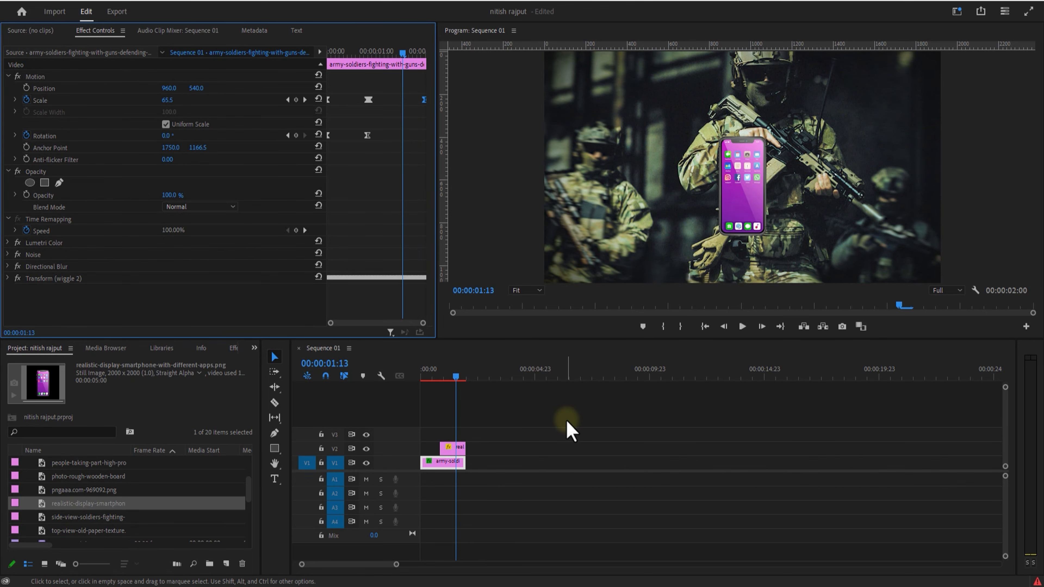
Apply an ease temporal interpolation to the smartphone clip's start and end position keyframes
{"action": "left_click", "coordinate": [454, 447]}
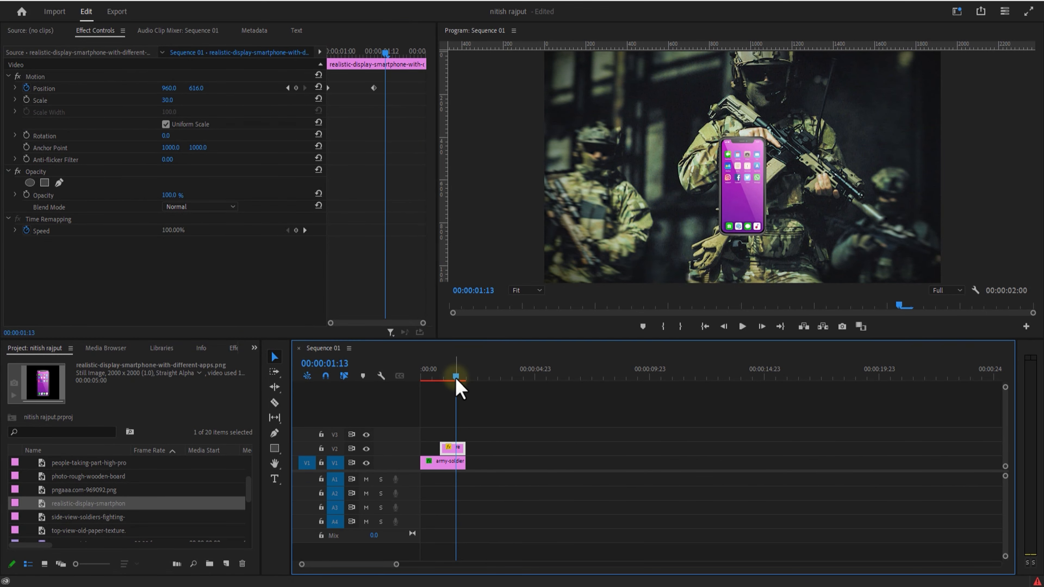
{"action": "right_click", "coordinate": [331, 99]}
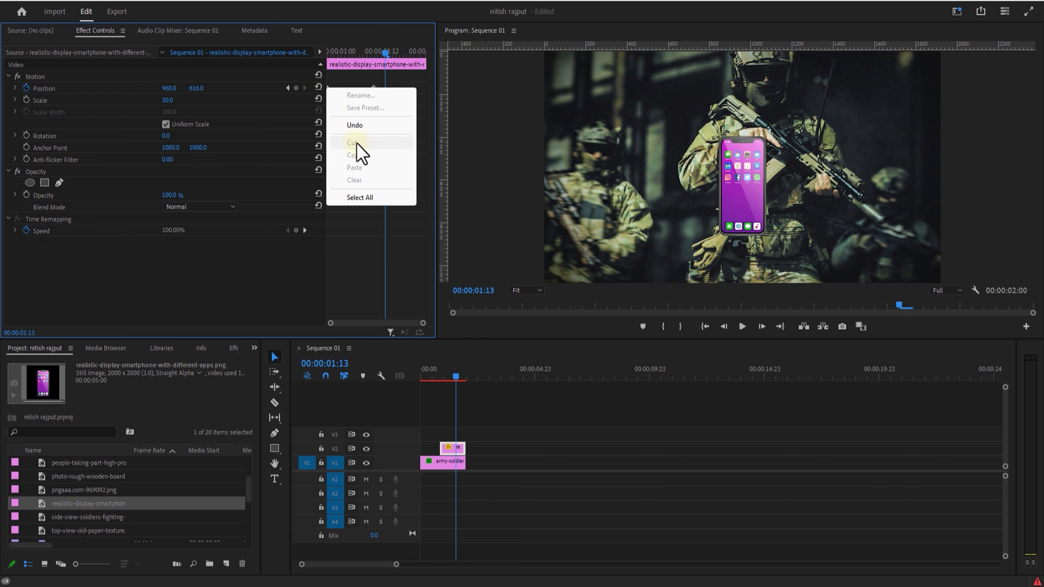
{"action": "left_click", "coordinate": [327, 90]}
{"action": "right_click", "coordinate": [332, 99]}
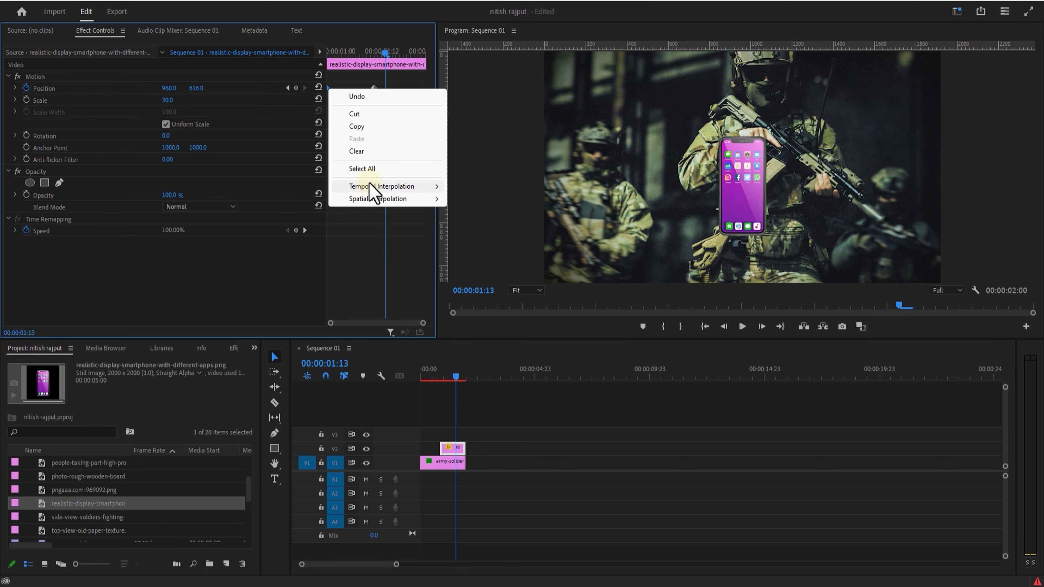
{"action": "mouse_move", "coordinate": [370, 187]}
{"action": "left_click", "coordinate": [454, 251]}
{"action": "right_click", "coordinate": [373, 89]}
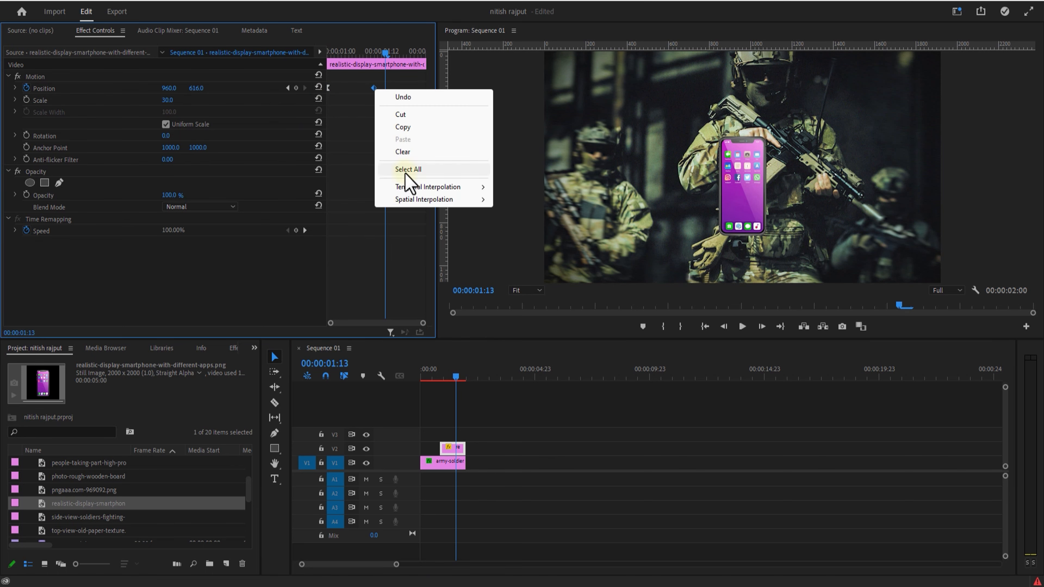
{"action": "mouse_move", "coordinate": [470, 189]}
{"action": "left_click", "coordinate": [528, 252]}
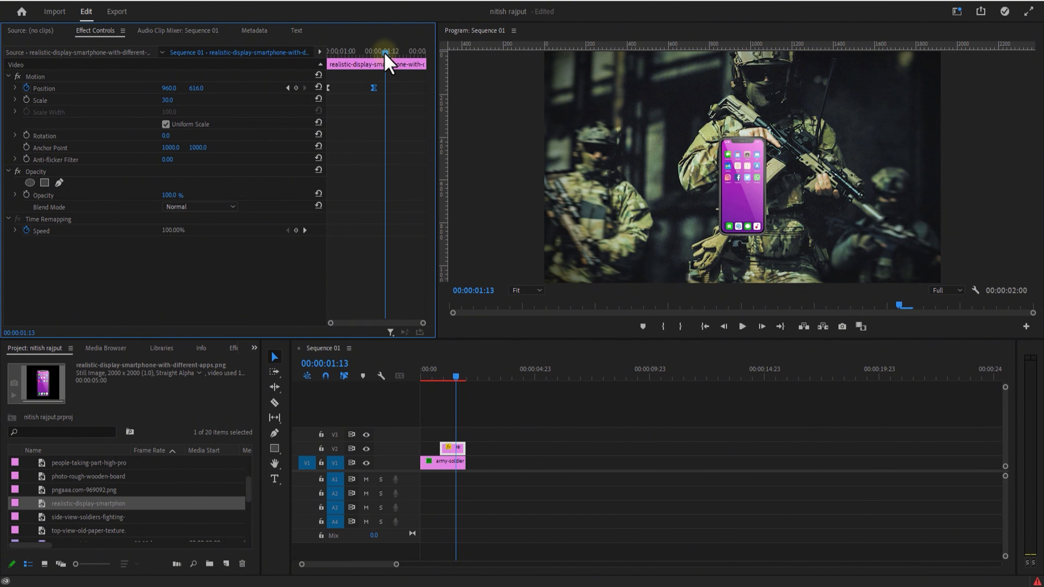
Create a thin vertical rectangle shape at 00:00:01:10, beside the smartphone and slightly taller than it
{"action": "left_click_drag", "start_coordinate": [388, 62], "coordinate": [378, 62]}
{"action": "left_click", "coordinate": [546, 445]}
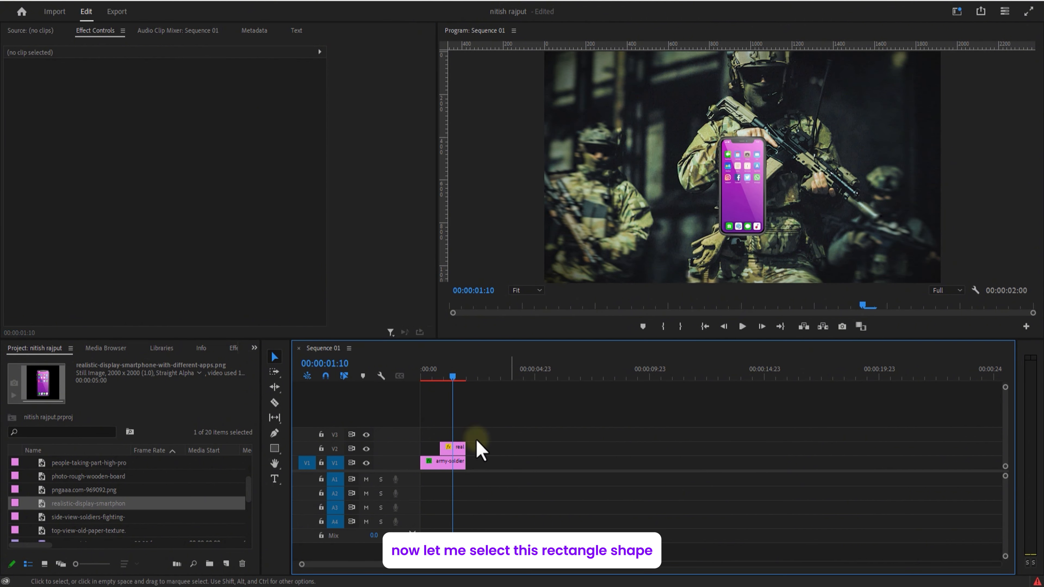
{"action": "left_click", "coordinate": [275, 449]}
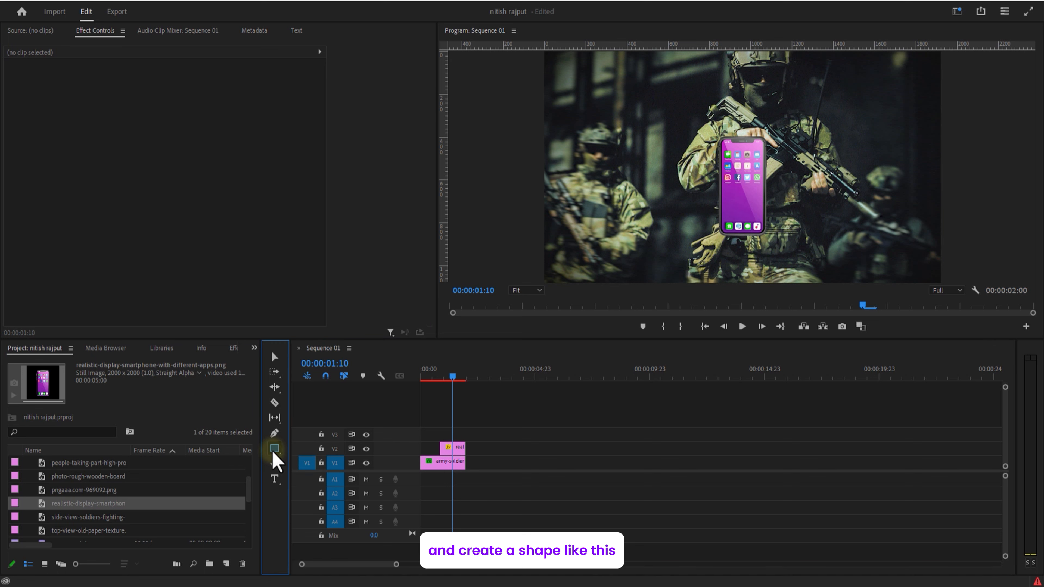
{"action": "left_click_drag", "start_coordinate": [665, 123], "coordinate": [668, 232]}
{"action": "left_click", "coordinate": [373, 257]}
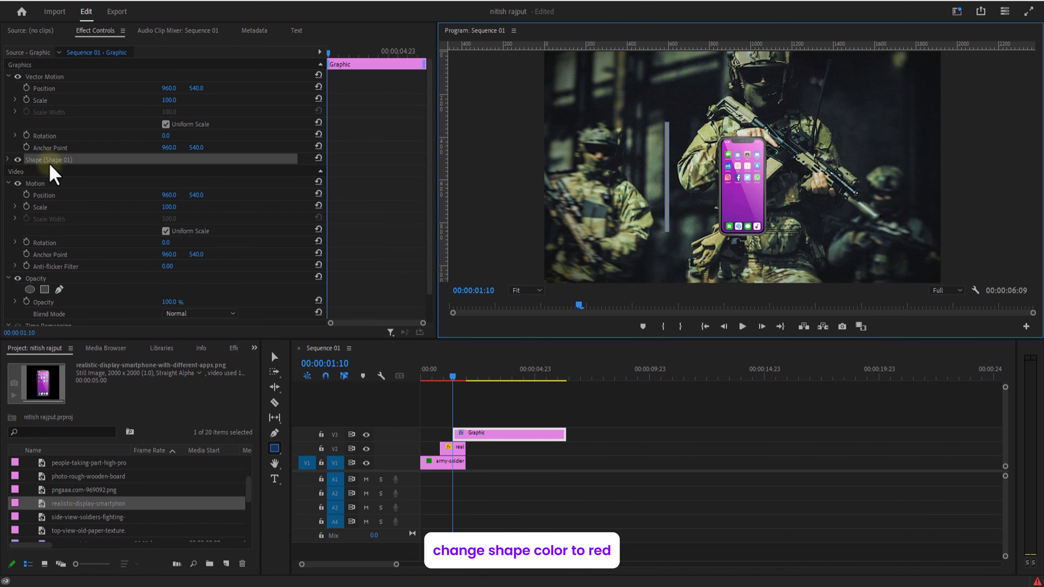
Change the rectangle shape's fill to solid red FF0303
{"action": "left_click", "coordinate": [8, 160]}
{"action": "left_click", "coordinate": [62, 229]}
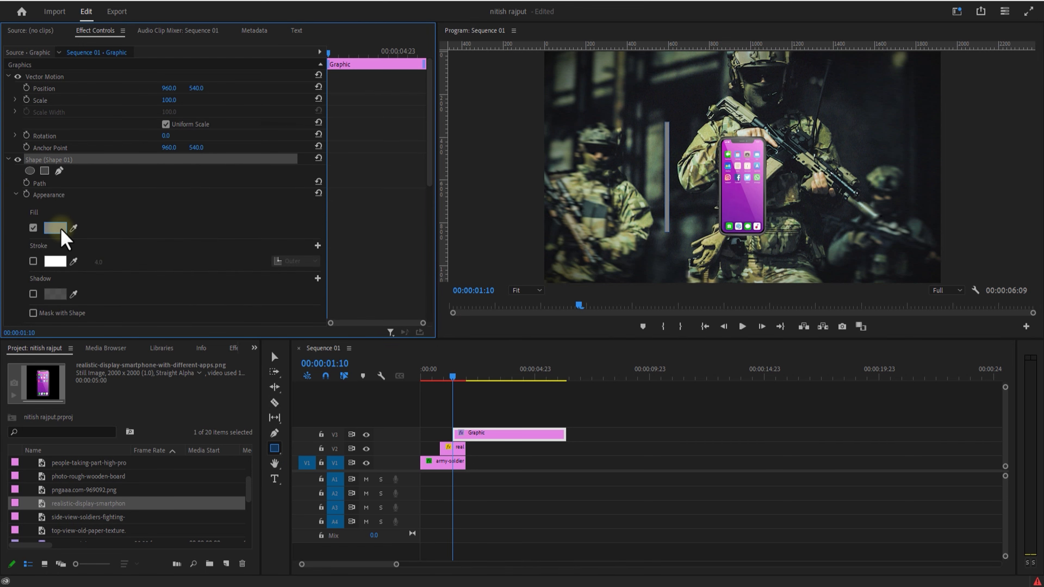
{"action": "left_click", "coordinate": [527, 361]}
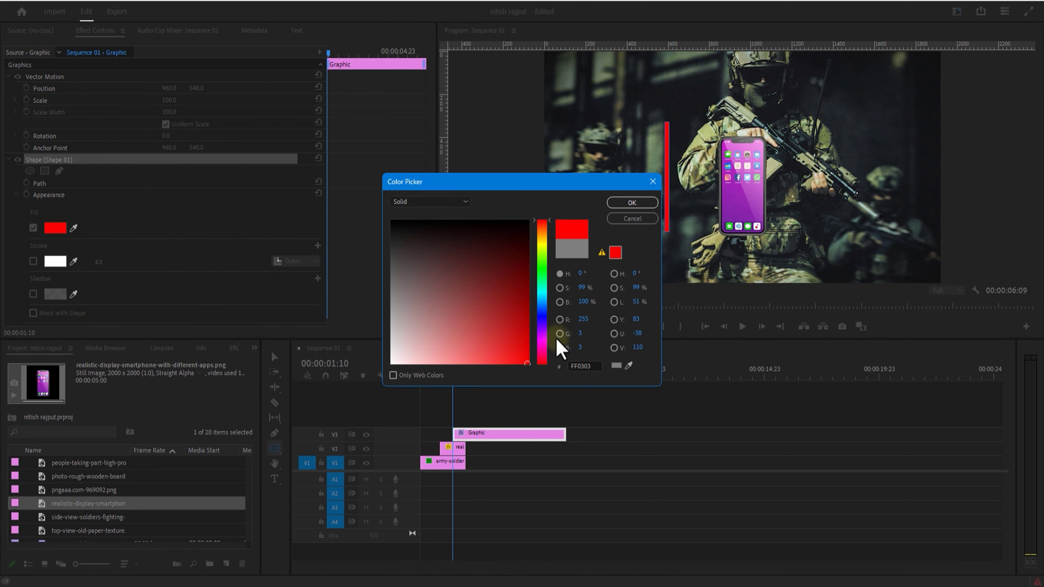
{"action": "left_click", "coordinate": [632, 202]}
Place the red bar over the smartphone and rotate it into a diagonal from the phone's lower-left to upper-right corner
{"action": "left_click", "coordinate": [477, 431]}
{"action": "left_click", "coordinate": [275, 356]}
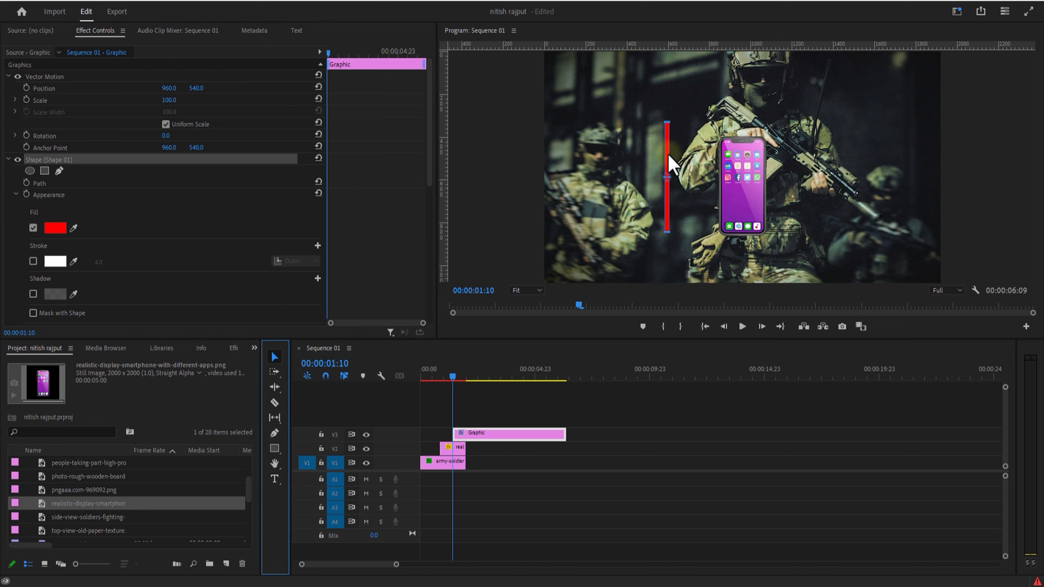
{"action": "left_click_drag", "start_coordinate": [667, 157], "coordinate": [742, 162]}
{"action": "left_click_drag", "start_coordinate": [752, 127], "coordinate": [779, 135]}
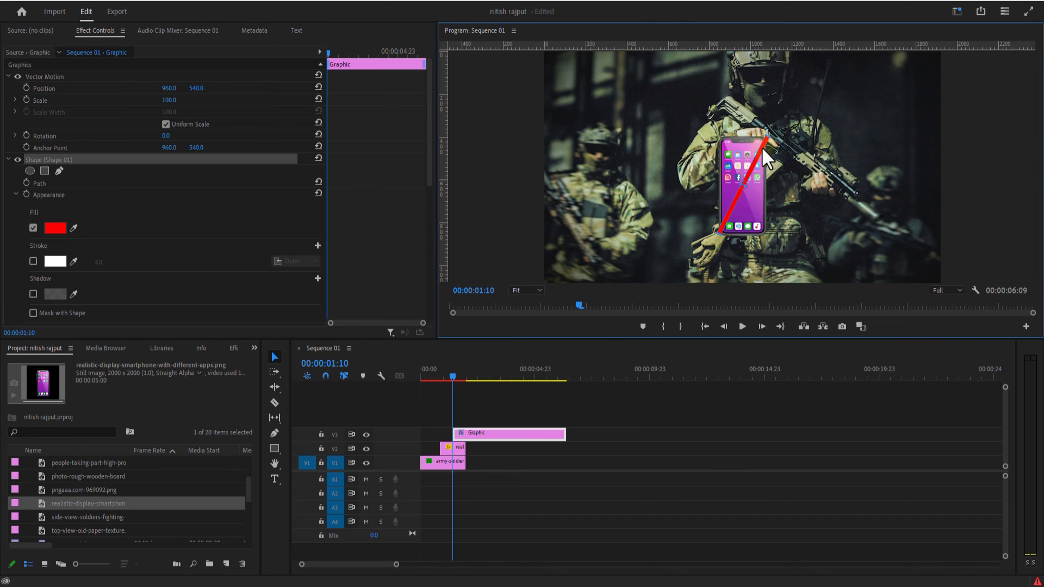
Add a rectangular mask to the shape, tilt it and place it just beyond the red line's upper end so the line is hidden
{"action": "left_click_drag", "start_coordinate": [459, 377], "coordinate": [453, 379]}
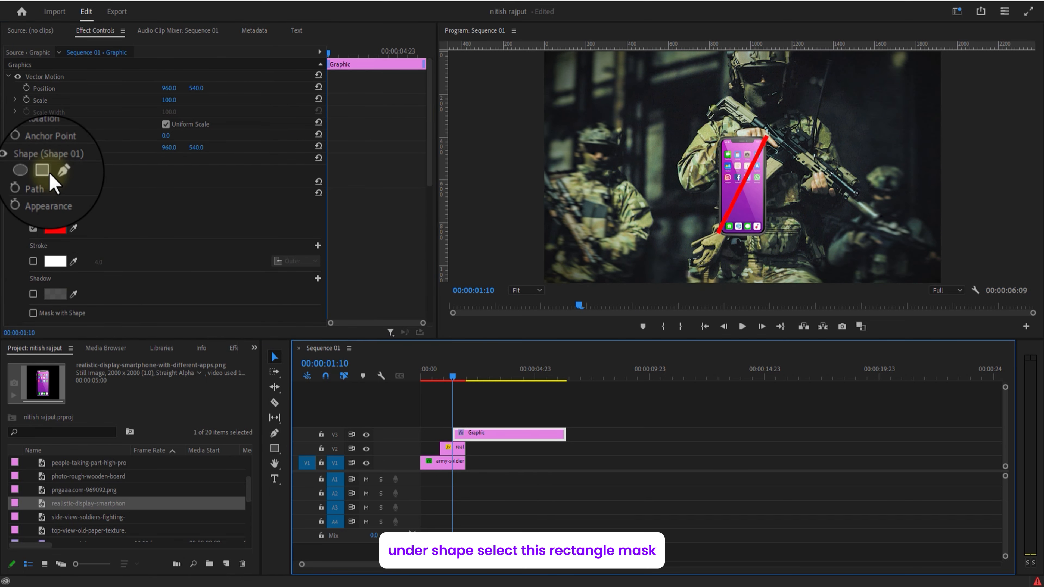
{"action": "left_click", "coordinate": [45, 170]}
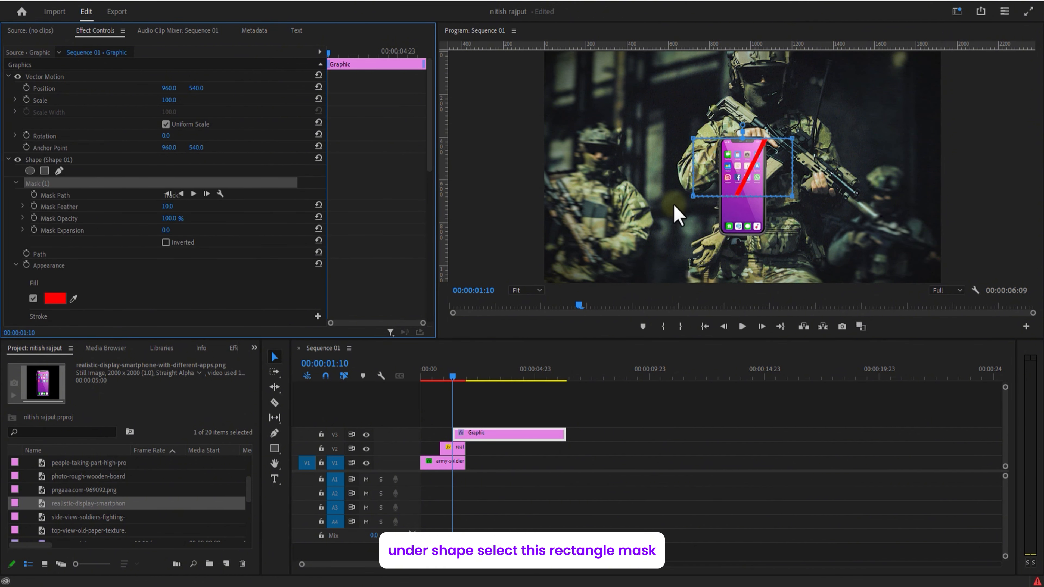
{"action": "left_click_drag", "start_coordinate": [725, 163], "coordinate": [757, 107]}
{"action": "left_click_drag", "start_coordinate": [836, 73], "coordinate": [851, 106]}
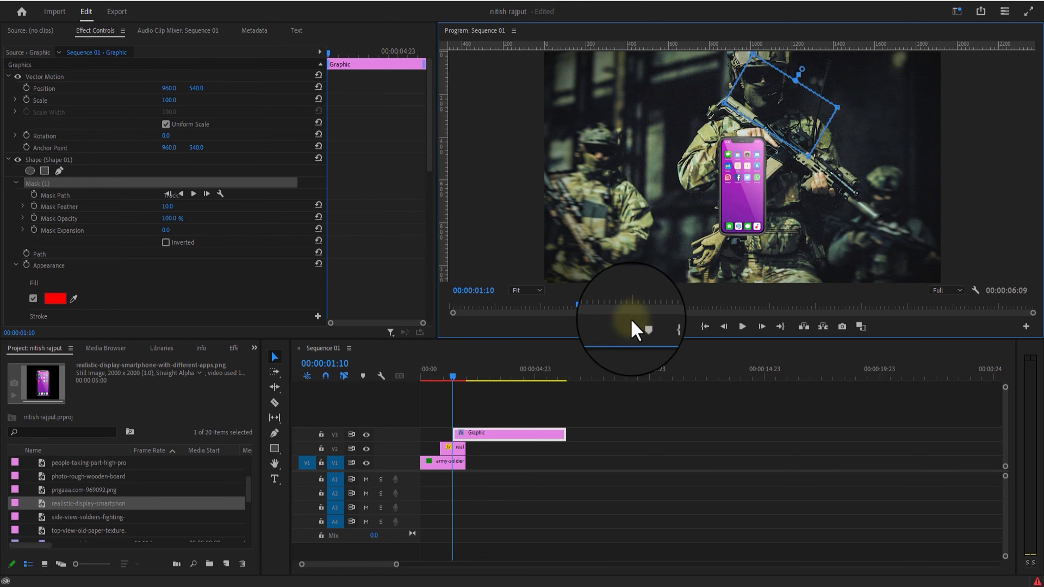
Keyframe the mask path at 00:00:01:10, and at 00:00:01:21 reshape and move the mask to reveal the whole red line
{"action": "left_click", "coordinate": [34, 194]}
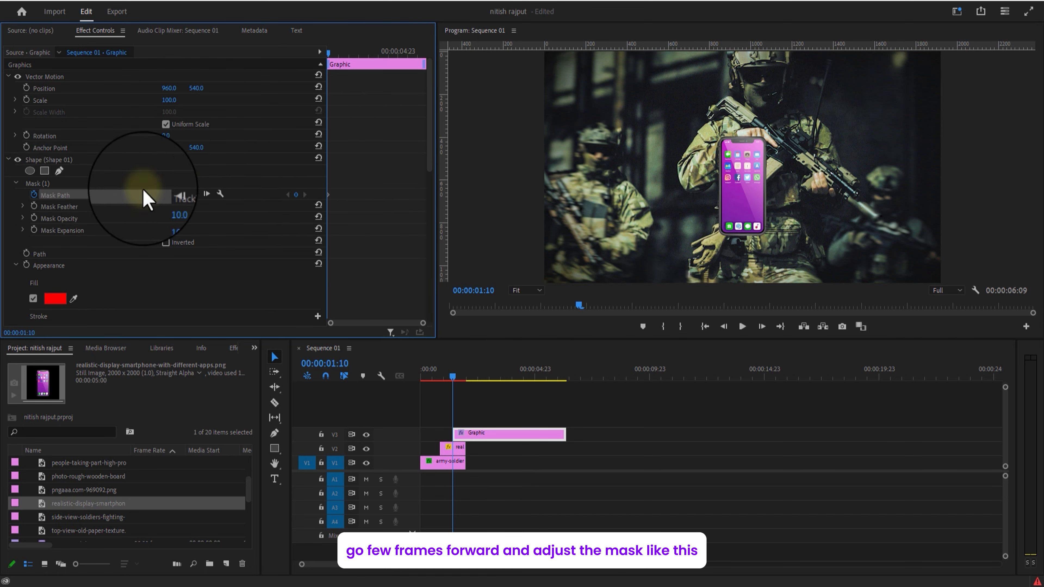
{"action": "left_click_drag", "start_coordinate": [332, 55], "coordinate": [337, 58]}
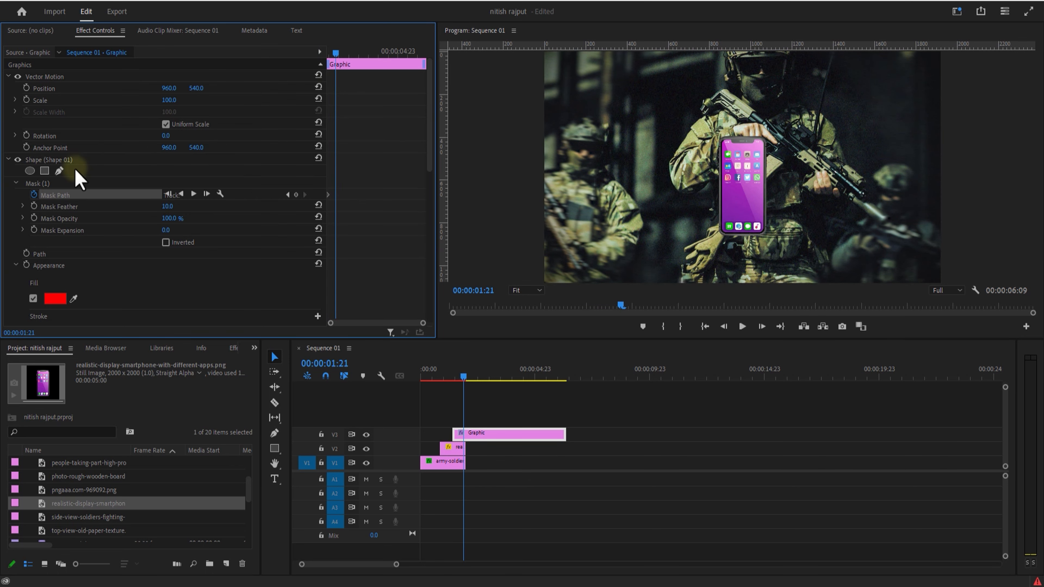
{"action": "left_click", "coordinate": [43, 184]}
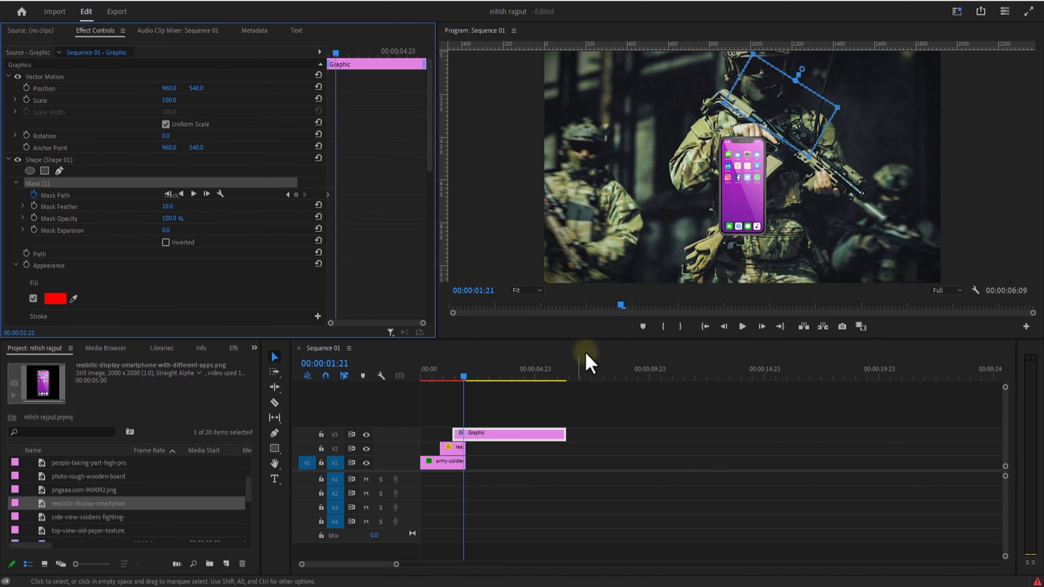
{"action": "left_click", "coordinate": [719, 112]}
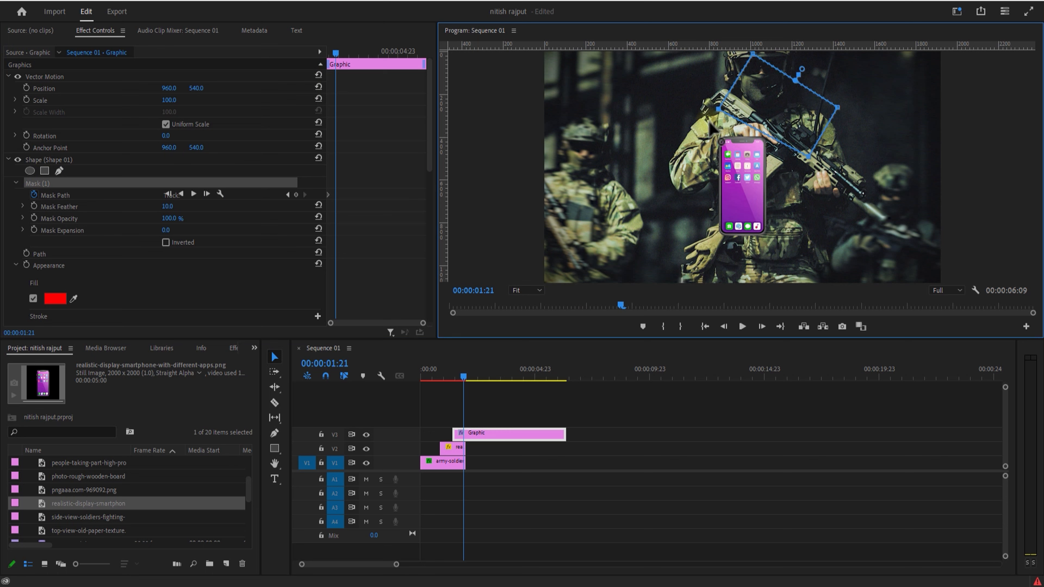
{"action": "left_click_drag", "start_coordinate": [769, 87], "coordinate": [730, 162]}
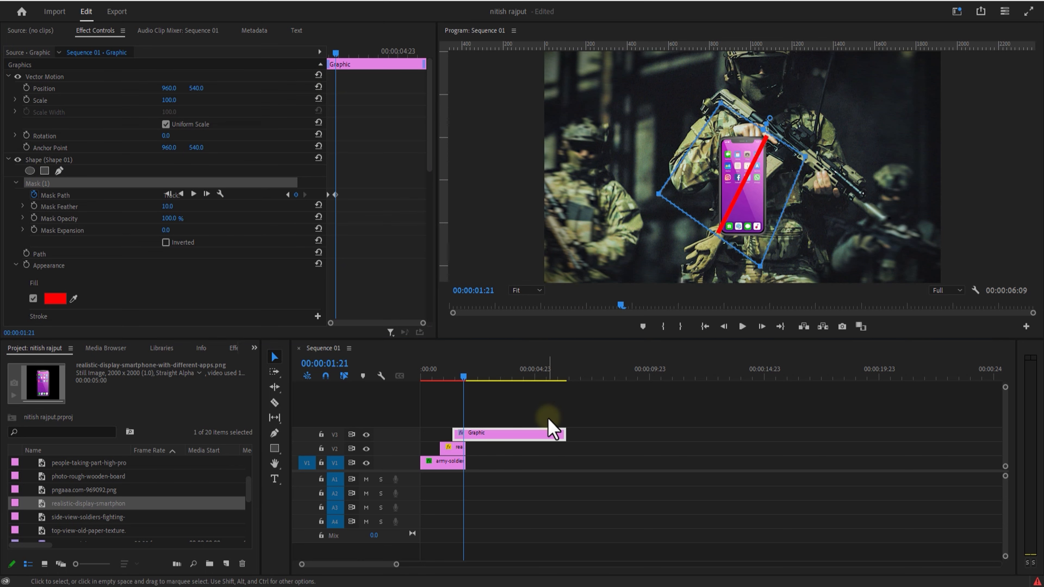
Extend the soldiers and smartphone clips to 00:00:02:12 and trim the red line's graphic clip to the same end
{"action": "left_click", "coordinate": [515, 412]}
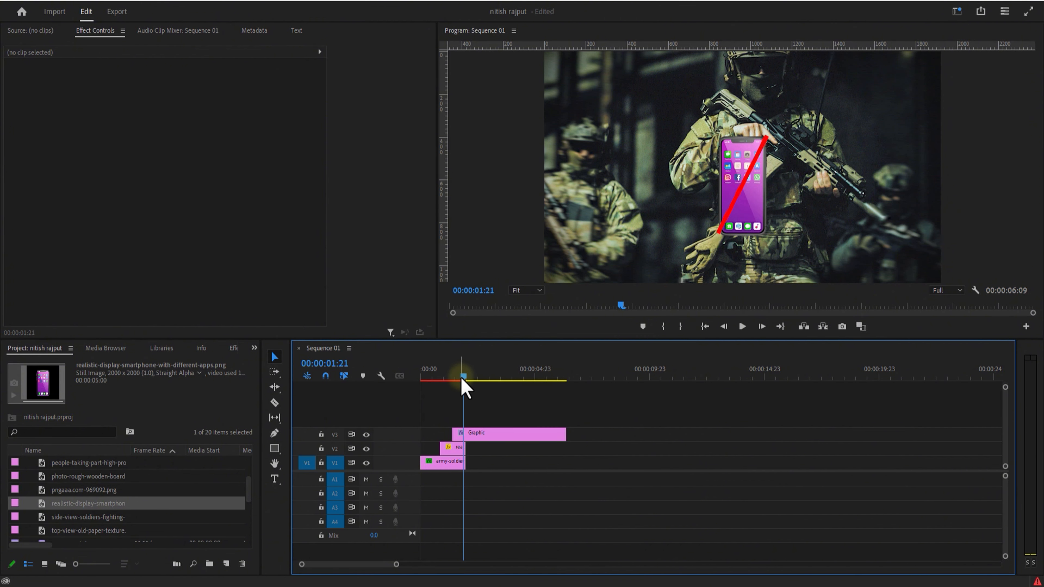
{"action": "mouse_move", "coordinate": [460, 377]}
{"action": "left_mouse_down"}
{"action": "mouse_move", "coordinate": [452, 390]}
{"action": "mouse_move", "coordinate": [461, 394]}
{"action": "left_mouse_up"}
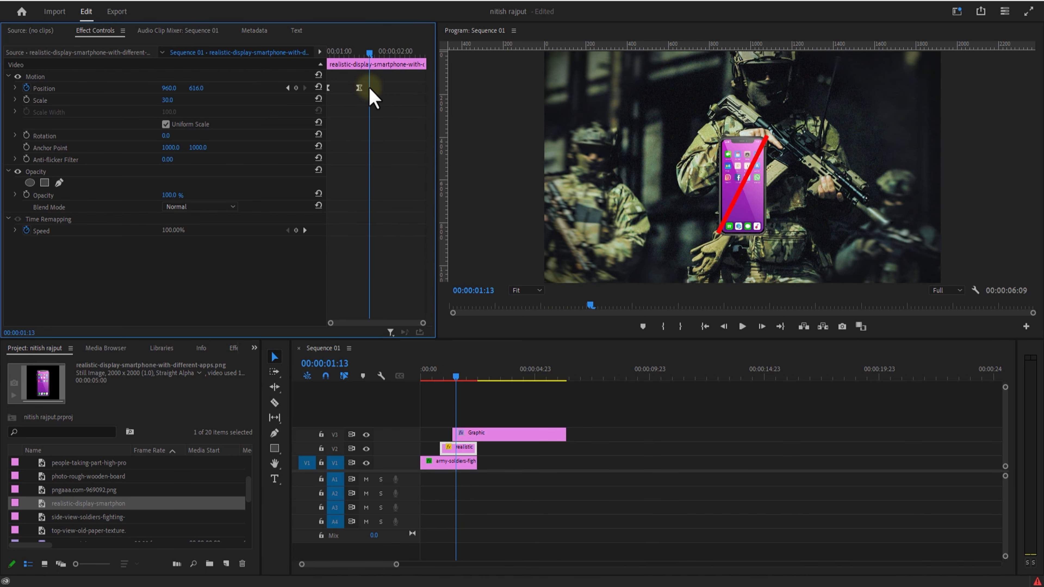
{"action": "left_click_drag", "start_coordinate": [372, 93], "coordinate": [374, 94]}
{"action": "left_click", "coordinate": [492, 434]}
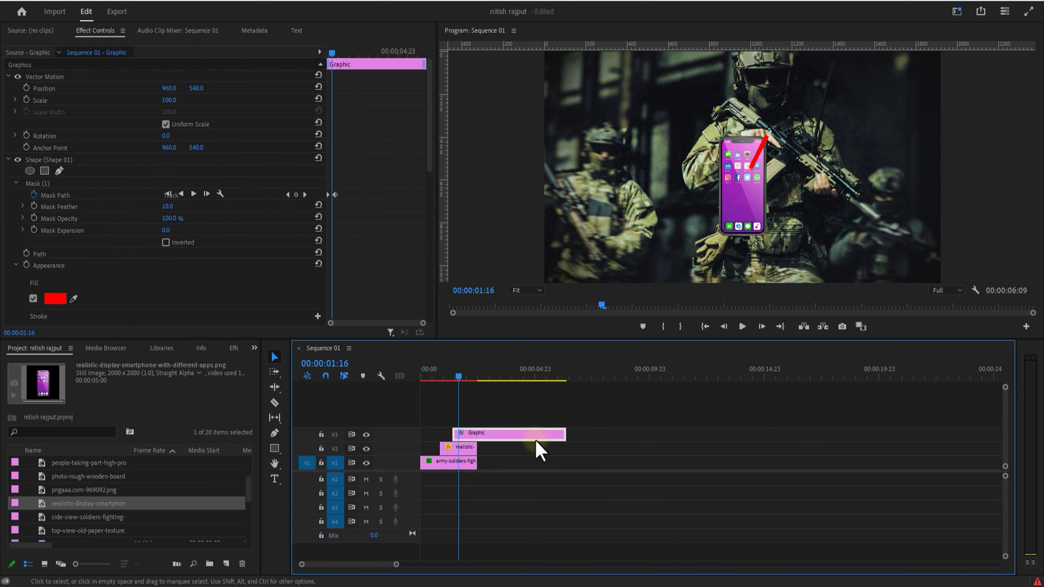
{"action": "left_click_drag", "start_coordinate": [561, 434], "coordinate": [477, 434]}
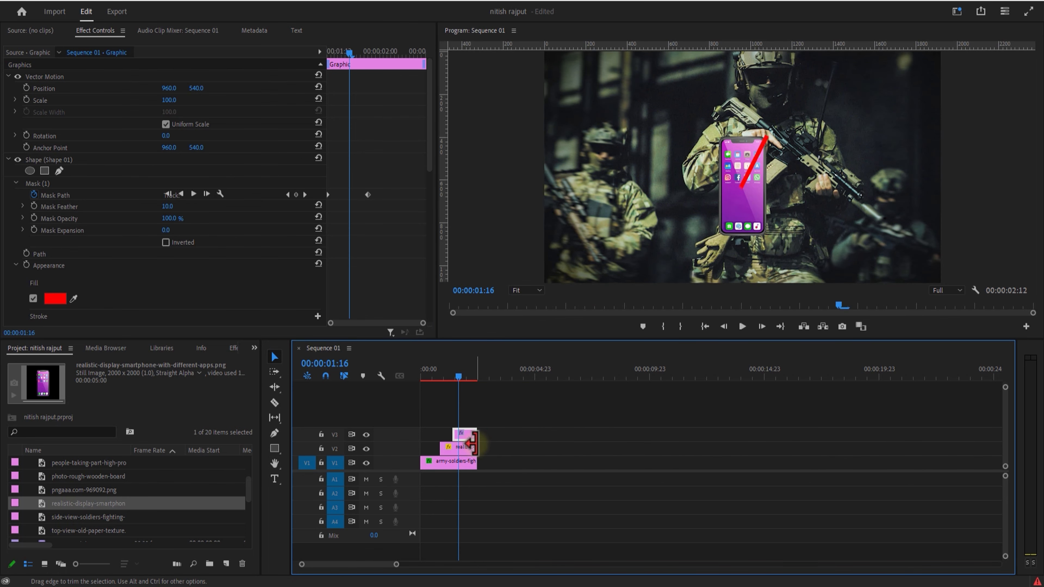
Find the Roughen Edges effect and apply it to the red line's graphic clip
{"action": "left_click", "coordinate": [234, 348]}
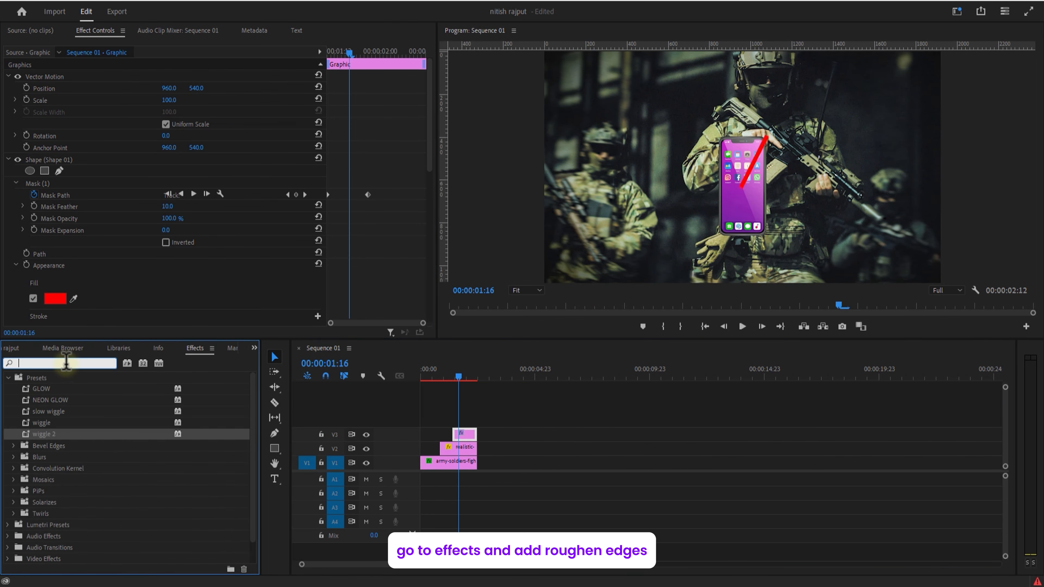
{"action": "type", "text": "roughen"}
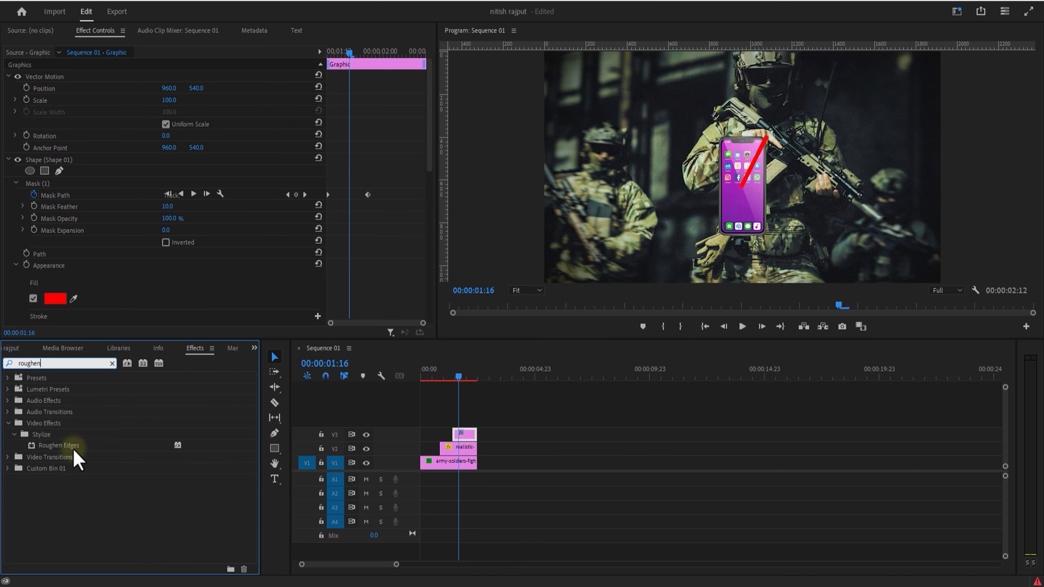
{"action": "left_click", "coordinate": [73, 450]}
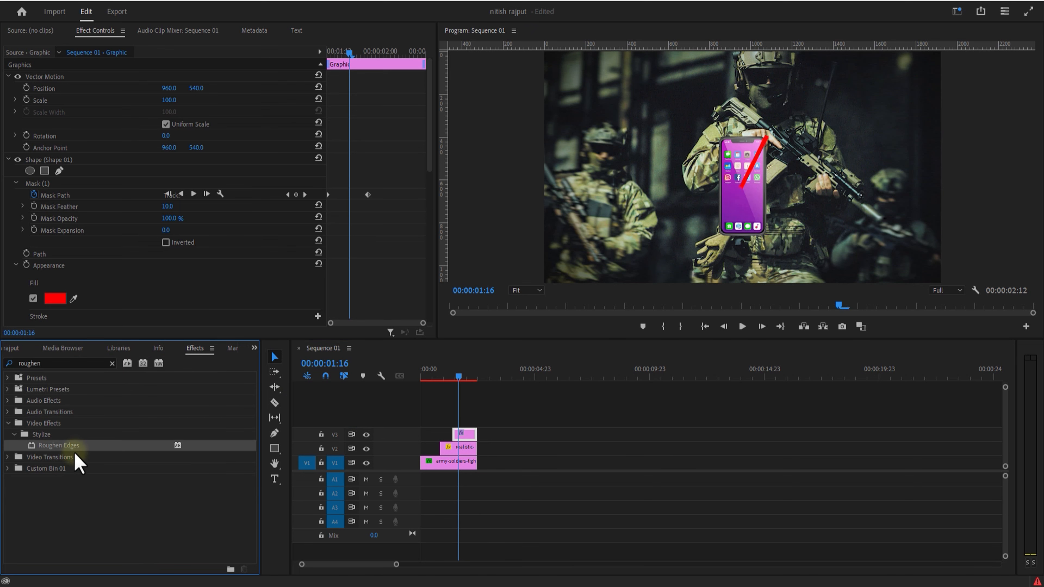
{"action": "left_click_drag", "start_coordinate": [64, 446], "coordinate": [465, 440]}
Move the smartphone and graphic clips up one track and create a 1920 × 1080 black video at 23.976 fps
{"action": "left_click_drag", "start_coordinate": [625, 432], "coordinate": [471, 422]}
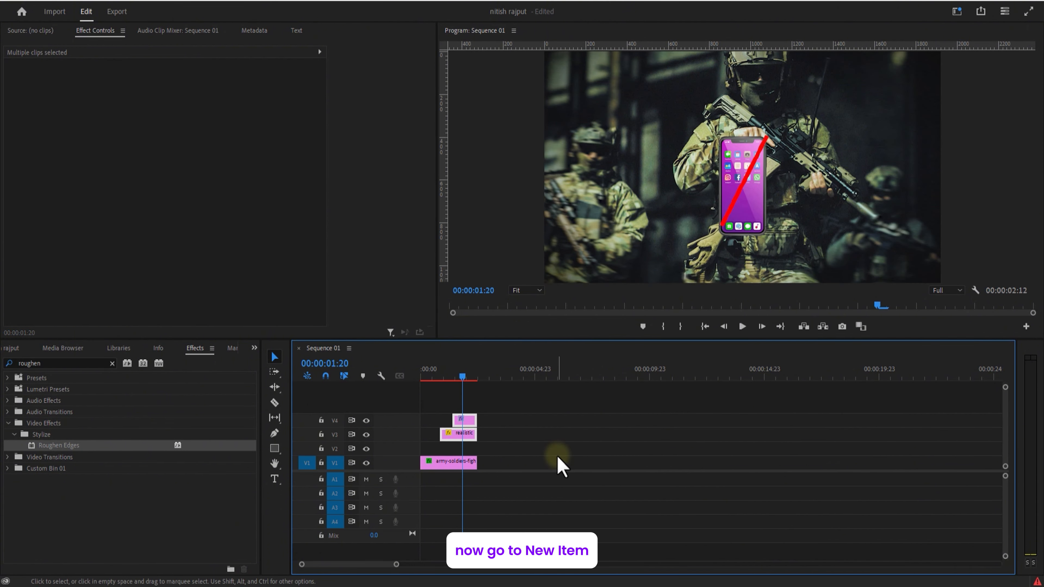
{"action": "key", "text": "shift+1"}
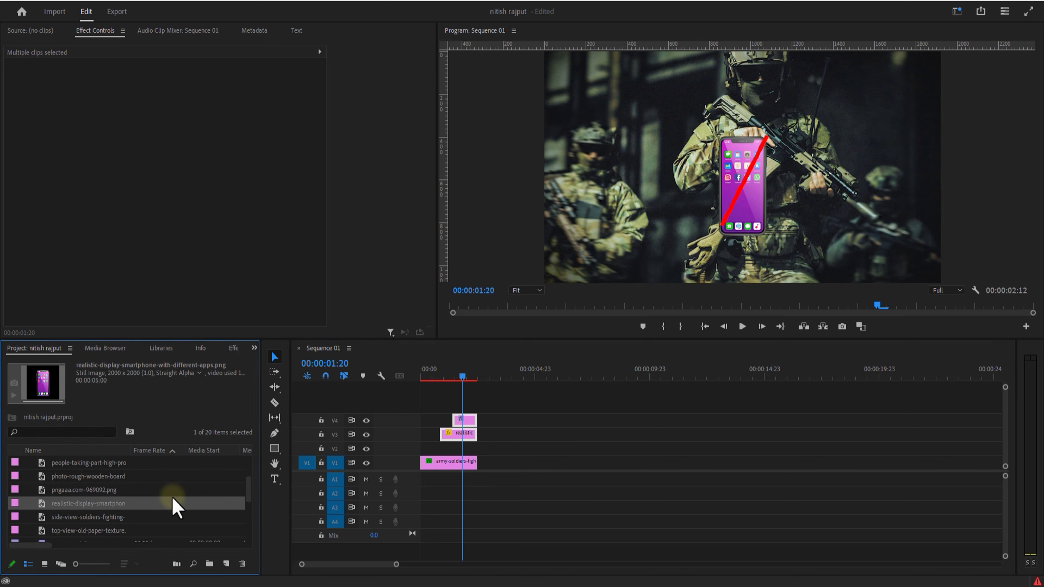
{"action": "left_click", "coordinate": [226, 564]}
{"action": "left_click", "coordinate": [247, 512]}
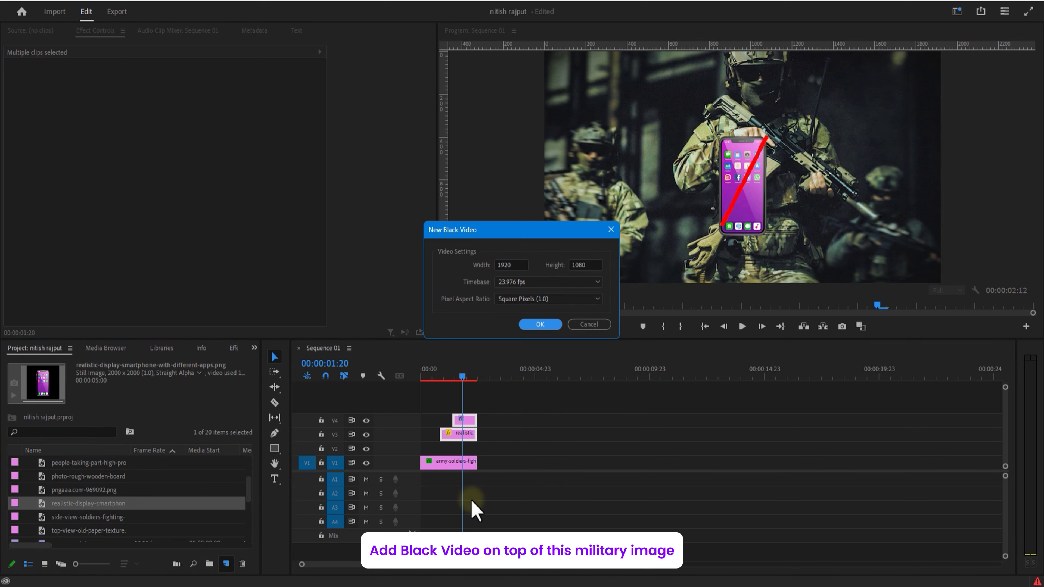
{"action": "left_click", "coordinate": [549, 325]}
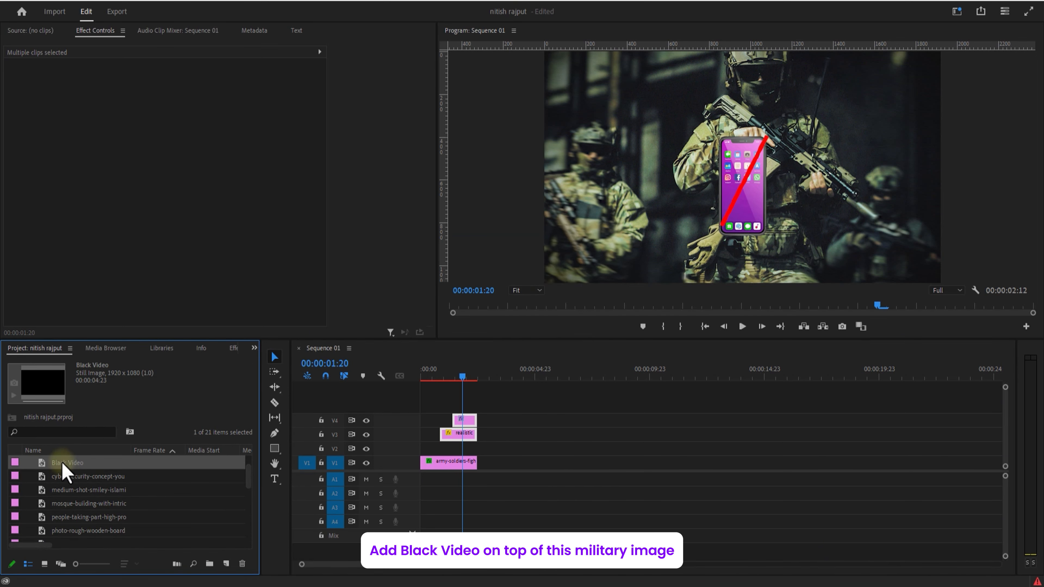
Lay the black video on V2 over the full length of the soldiers clip and set its opacity to 50%
{"action": "left_click_drag", "start_coordinate": [62, 463], "coordinate": [430, 463]}
{"action": "left_click_drag", "start_coordinate": [539, 451], "coordinate": [477, 453]}
{"action": "left_click", "coordinate": [471, 377]}
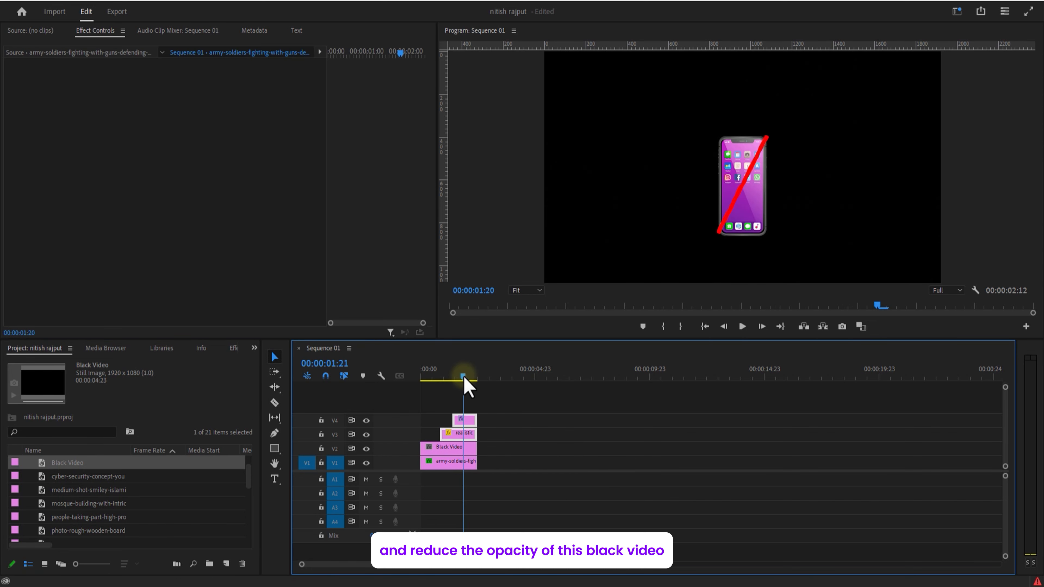
{"action": "left_click", "coordinate": [463, 447]}
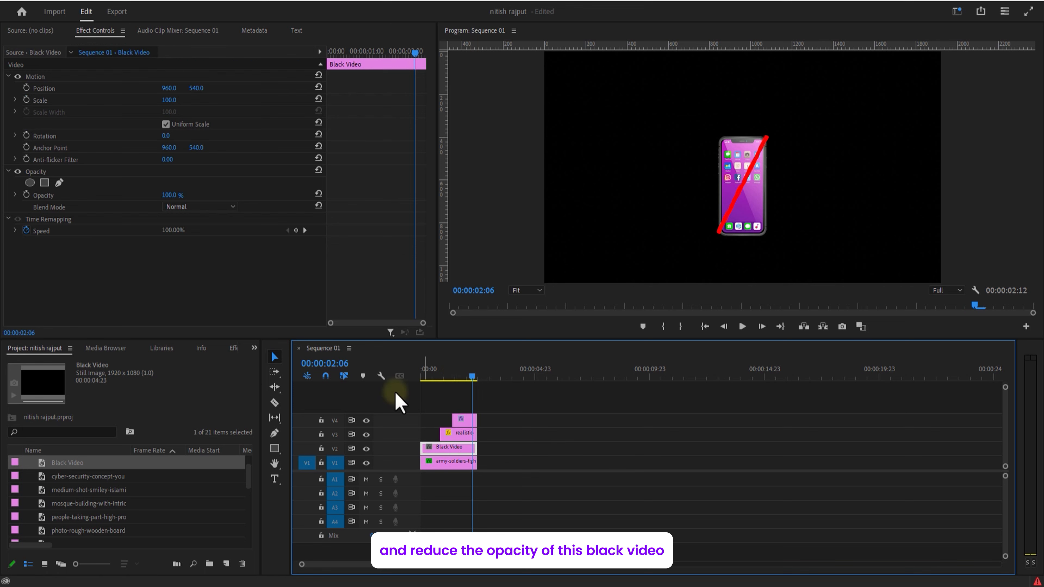
{"action": "left_click", "coordinate": [172, 194]}
{"action": "type", "text": "50"}
{"action": "key", "text": "Return"}
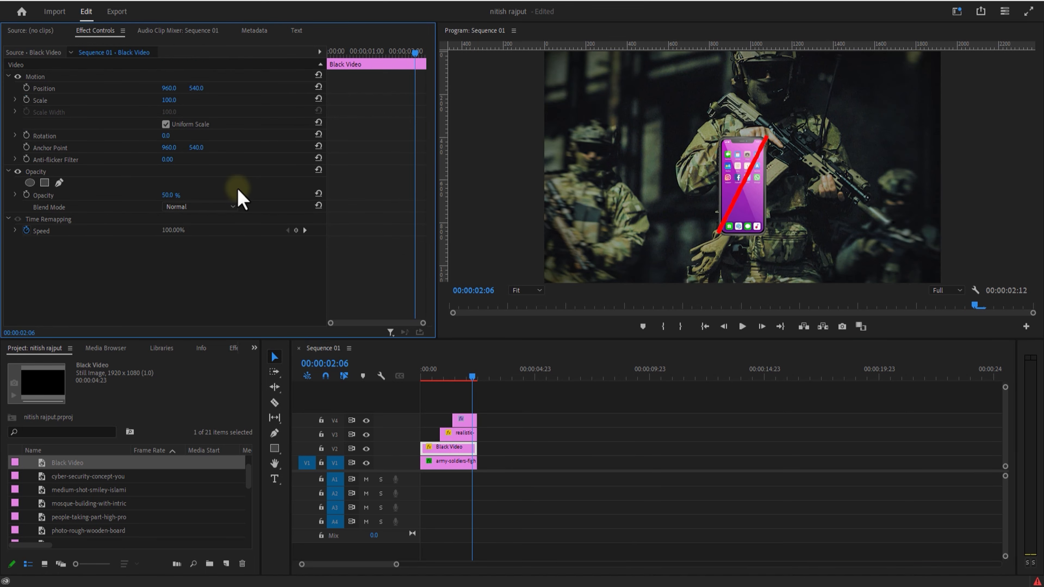
Nest the four stacked clips as a sequence named "1st scene" and move the nested clip up to V2
{"action": "left_click_drag", "start_coordinate": [460, 402], "coordinate": [479, 469]}
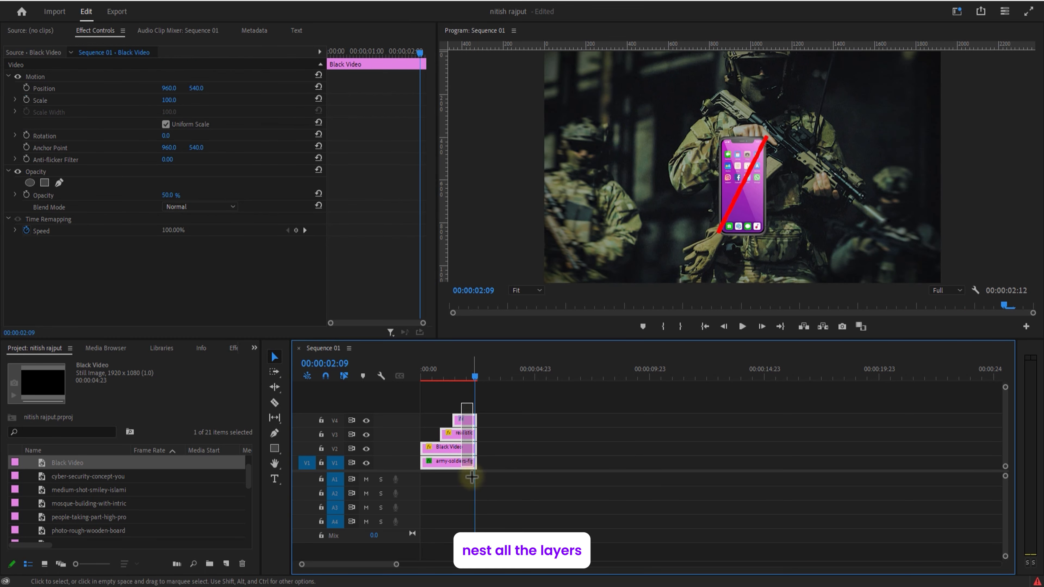
{"action": "right_click", "coordinate": [468, 421]}
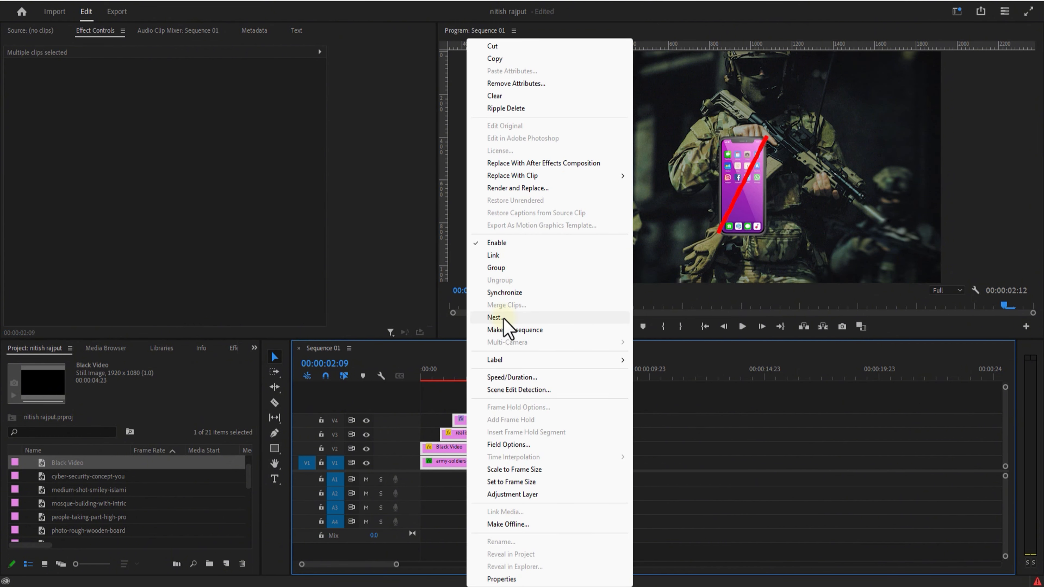
{"action": "left_click", "coordinate": [496, 317]}
{"action": "type", "text": "1st scene"}
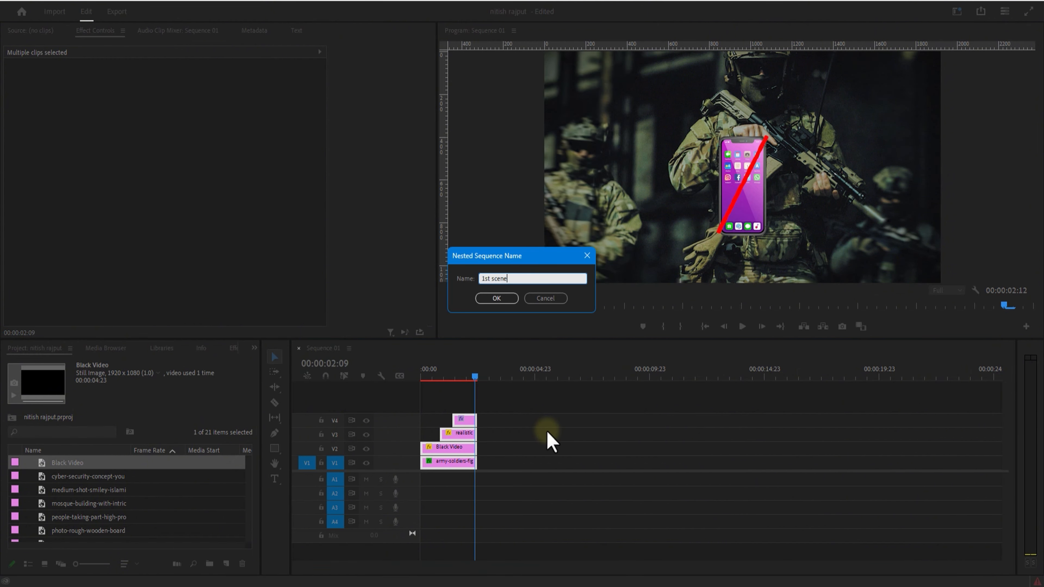
{"action": "left_click", "coordinate": [496, 299]}
{"action": "left_click_drag", "start_coordinate": [459, 470], "coordinate": [458, 452]}
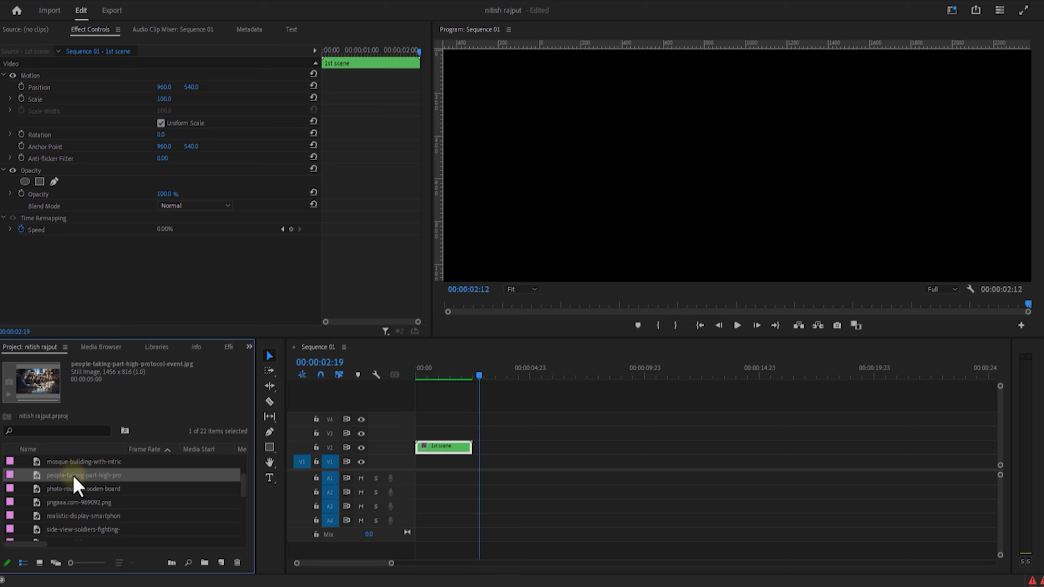
Add people-taking-part-high-protocol-event.jpg on V2 after the 1st scene, starting at 00:00:02:19, and set its scale to 140
{"action": "left_click_drag", "start_coordinate": [78, 477], "coordinate": [489, 452]}
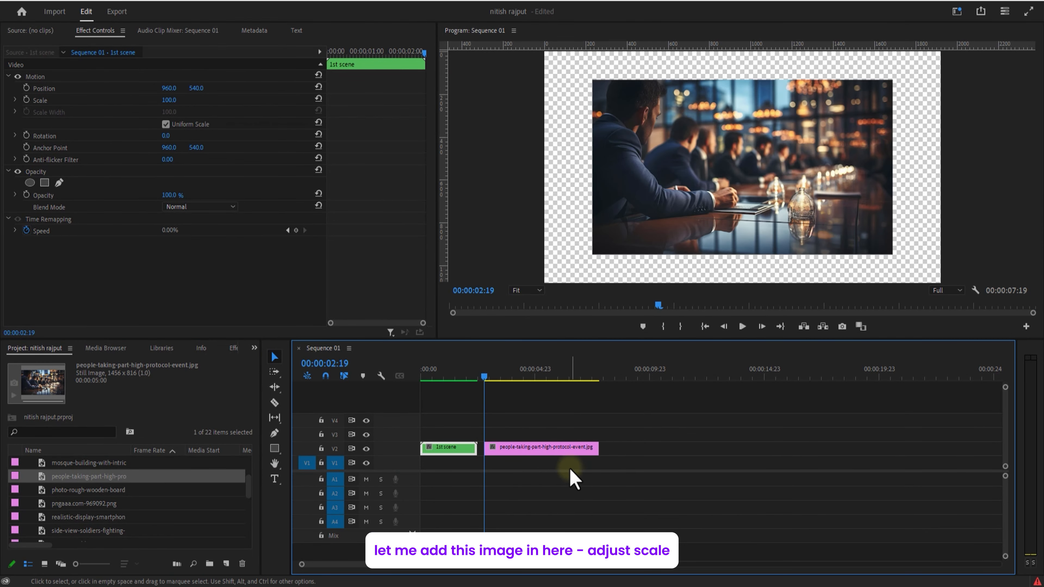
{"action": "left_click", "coordinate": [559, 449]}
{"action": "left_click", "coordinate": [177, 100]}
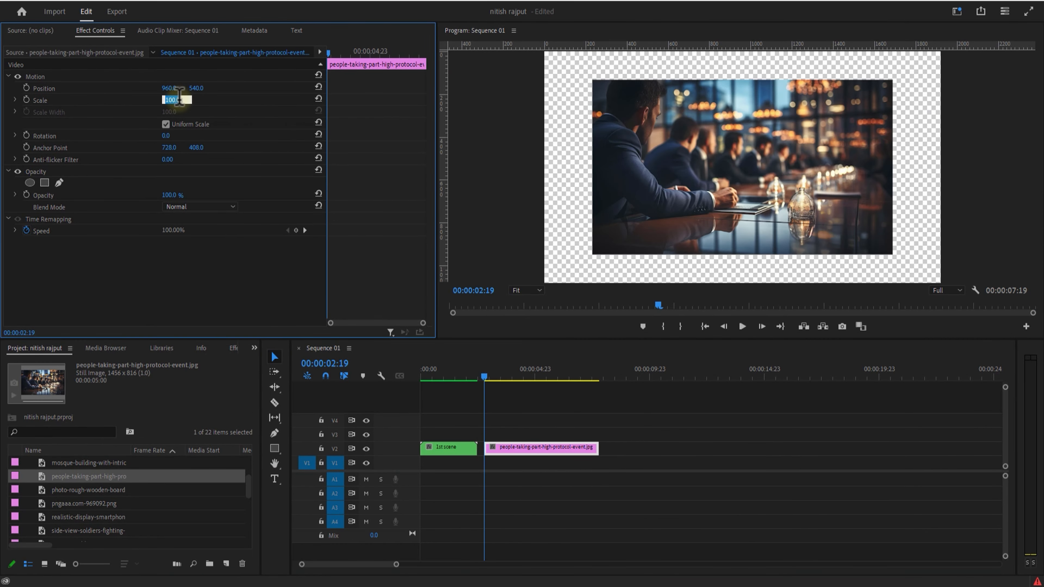
{"action": "key", "text": "Return"}
{"action": "left_click", "coordinate": [169, 100]}
{"action": "type", "text": "140"}
{"action": "key", "text": "Return"}
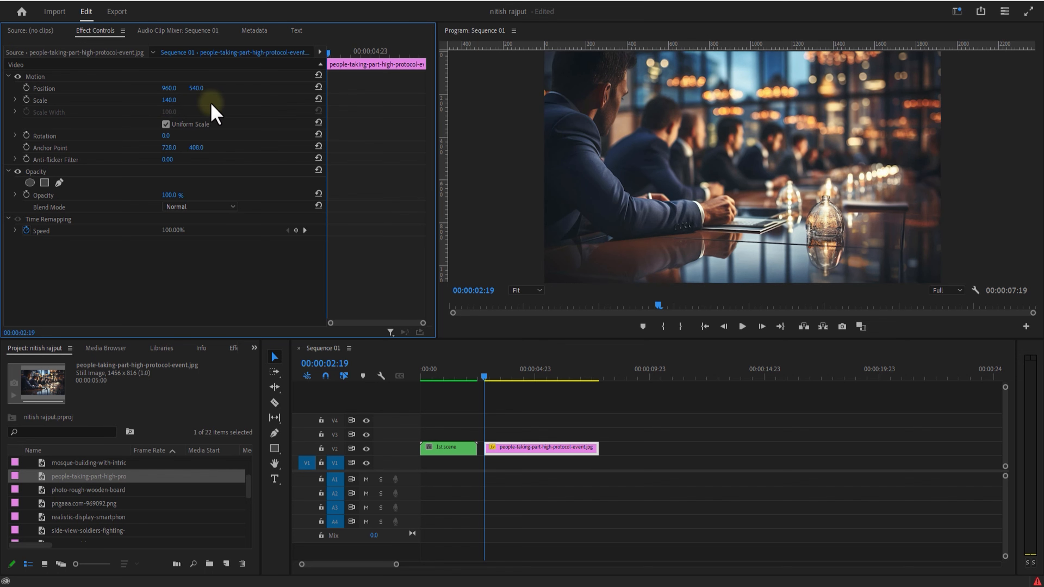
Move the meeting image down to V1, place the waving Israel flag video above it on V2, and trim the flag to the same end
{"action": "left_click", "coordinate": [521, 454]}
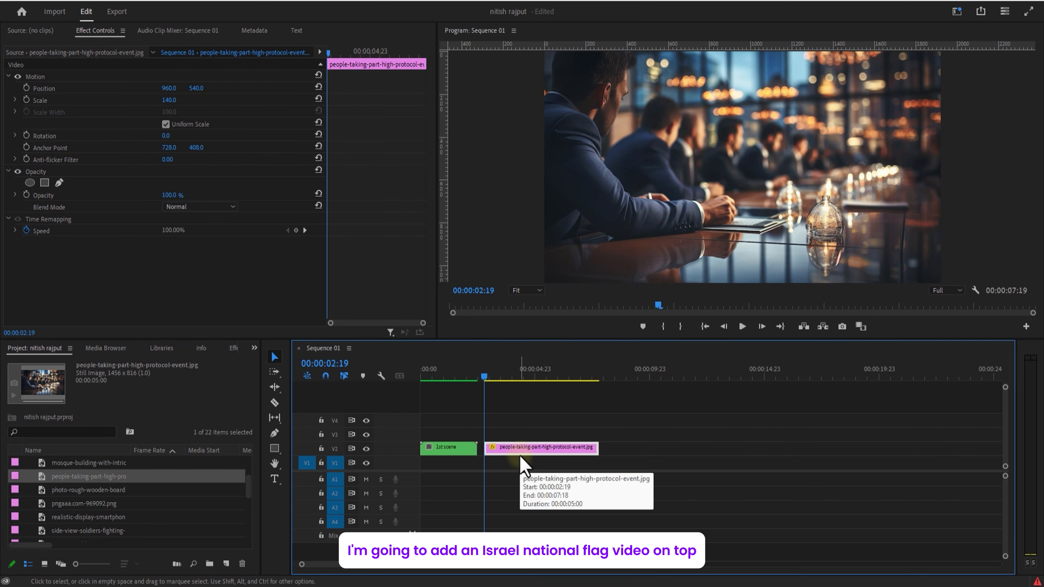
{"action": "mouse_move", "coordinate": [520, 456]}
{"action": "left_mouse_down"}
{"action": "mouse_move", "coordinate": [531, 477]}
{"action": "mouse_move", "coordinate": [531, 462]}
{"action": "left_mouse_up"}
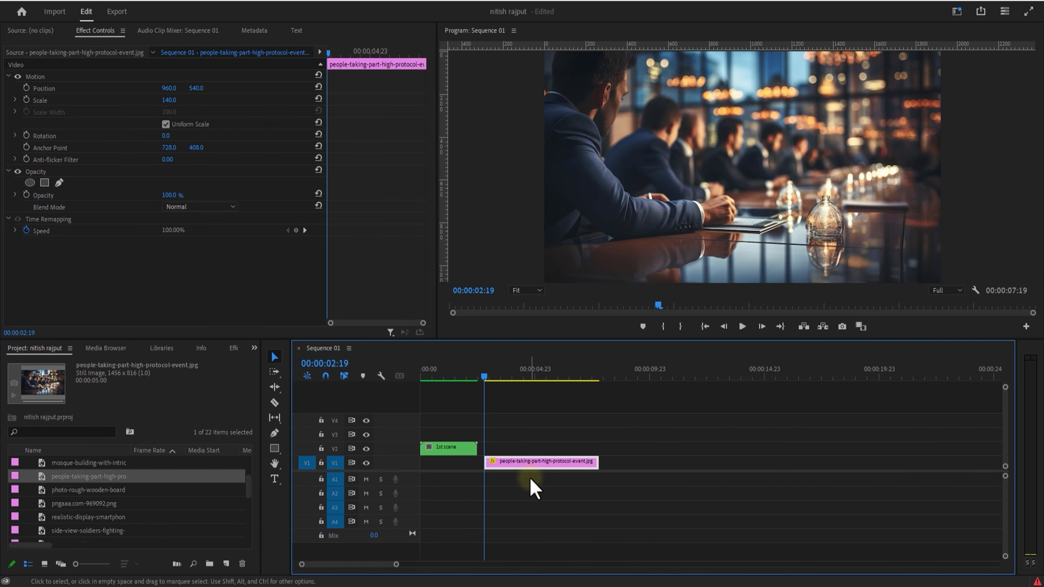
{"action": "scroll", "coordinate": [124, 501], "scroll_direction": "down", "scroll_amount": 5}
{"action": "left_click", "coordinate": [80, 531]}
{"action": "left_click_drag", "start_coordinate": [80, 531], "coordinate": [518, 461]}
{"action": "left_click_drag", "start_coordinate": [934, 449], "coordinate": [598, 449]}
Change the flag clip's blend mode to Multiply
{"action": "key", "text": "shift+7"}
{"action": "left_click", "coordinate": [198, 207]}
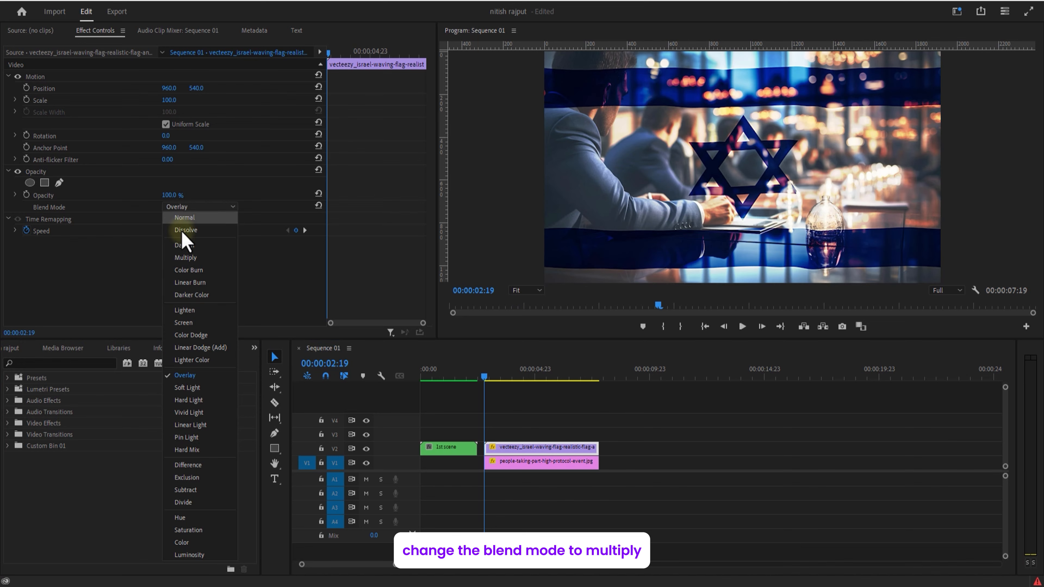
{"action": "left_click", "coordinate": [187, 256]}
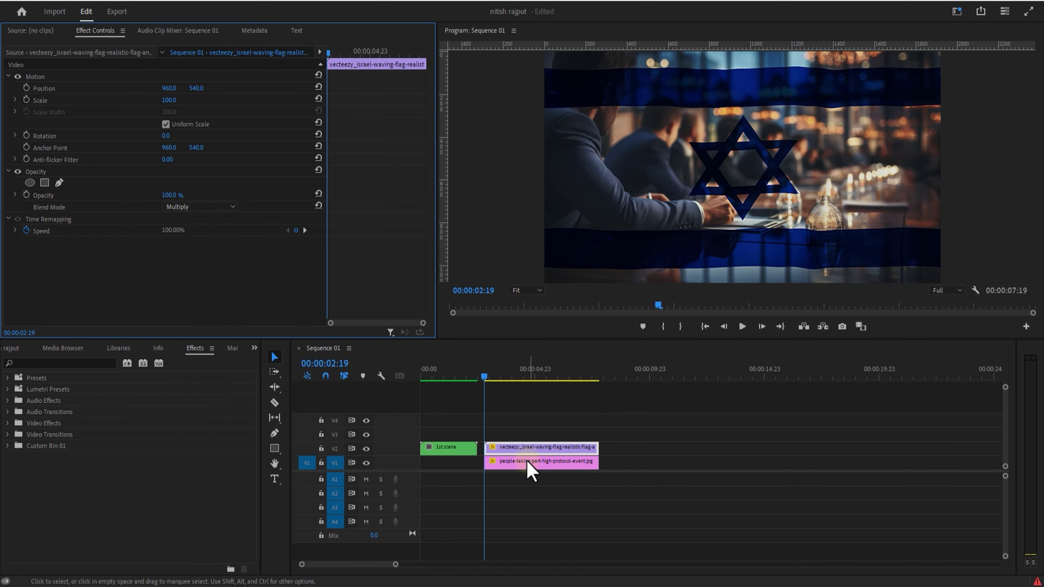
Set the flag clip's scale to 150 and its vertical position to 565
{"action": "left_click", "coordinate": [524, 451]}
{"action": "left_click", "coordinate": [169, 100]}
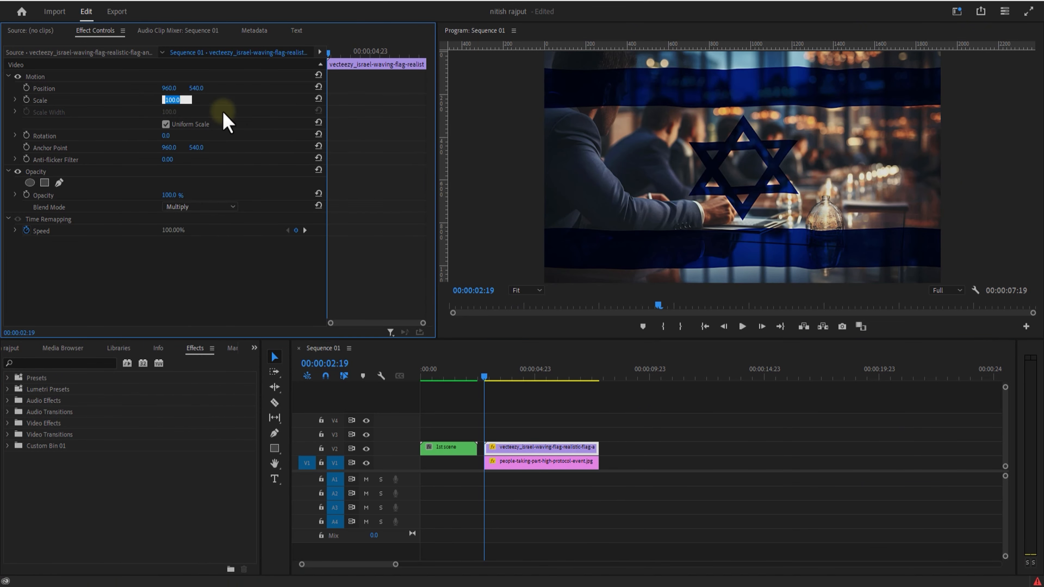
{"action": "type", "text": "150"}
{"action": "key", "text": "Return"}
{"action": "mouse_move", "coordinate": [196, 88]}
{"action": "left_mouse_down"}
{"action": "mouse_move", "coordinate": [218, 88]}
{"action": "mouse_move", "coordinate": [207, 88]}
{"action": "left_mouse_up"}
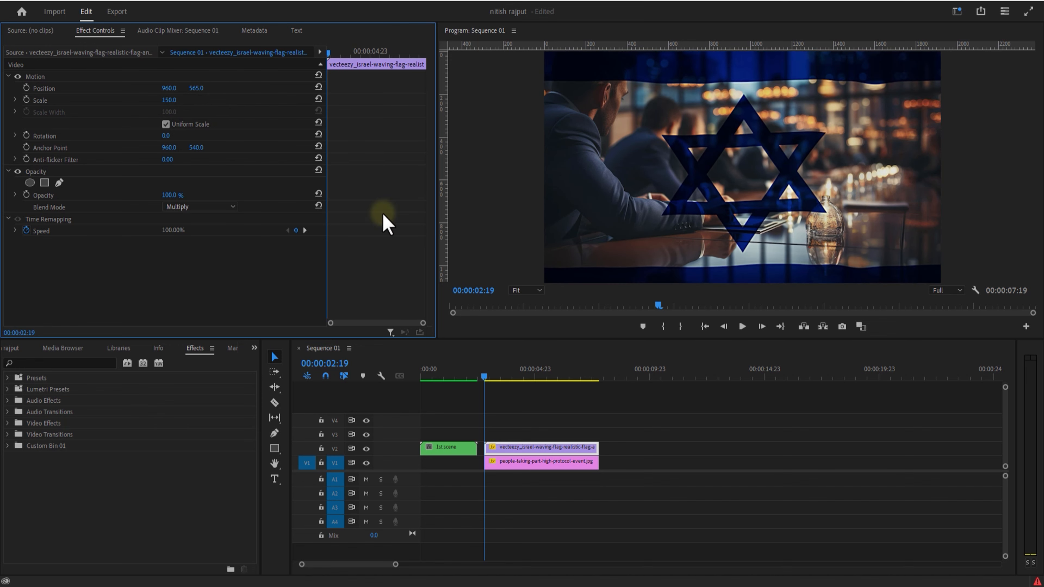
Find the Tint effect and apply it to the meeting image clip on V1
{"action": "left_click", "coordinate": [485, 375]}
{"action": "left_click_drag", "start_coordinate": [485, 382], "coordinate": [522, 384]}
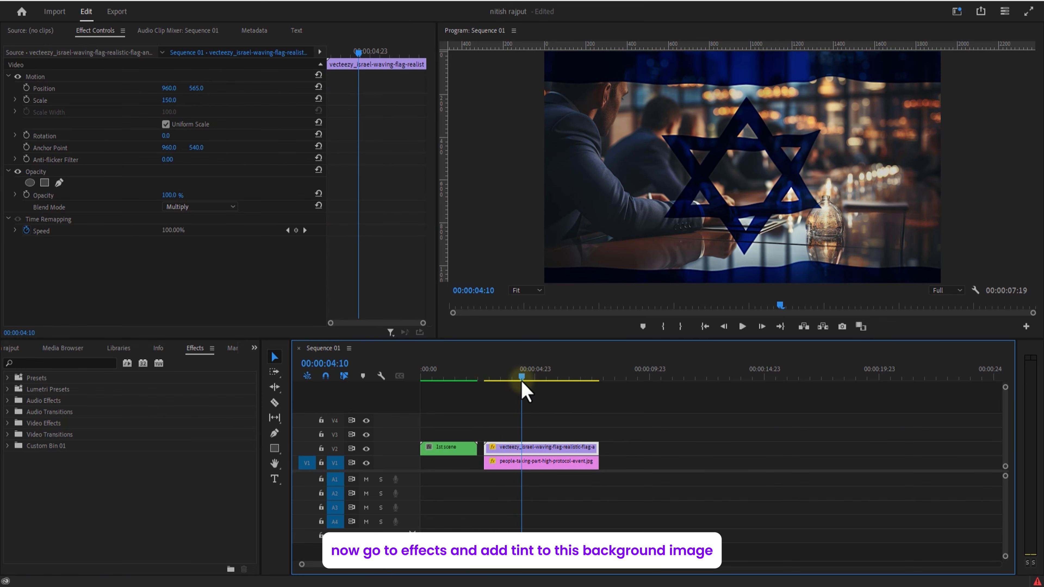
{"action": "left_click", "coordinate": [73, 363]}
{"action": "type", "text": "t"}
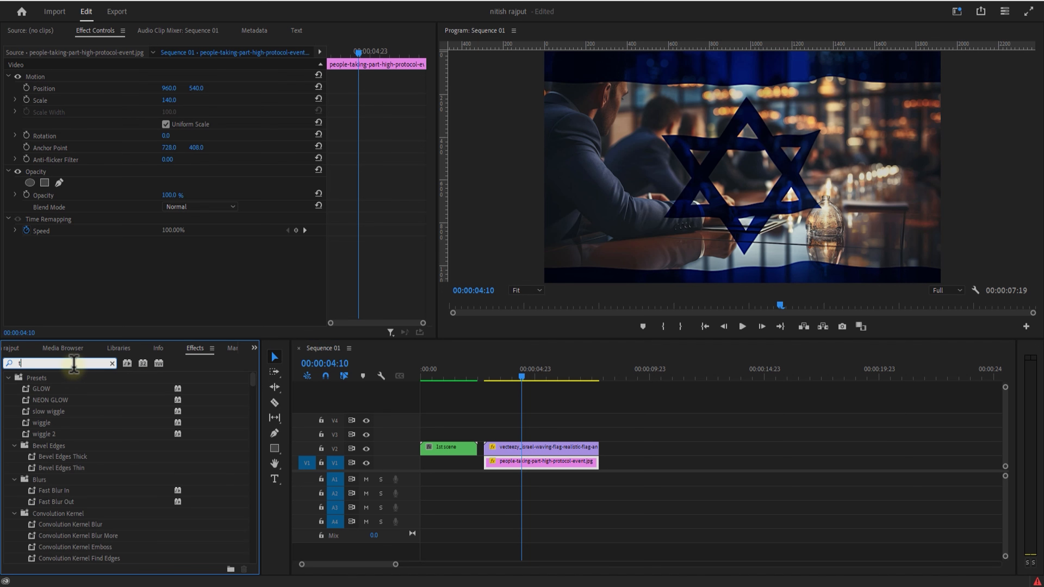
{"action": "type", "text": "int"}
{"action": "left_click_drag", "start_coordinate": [47, 446], "coordinate": [523, 464]}
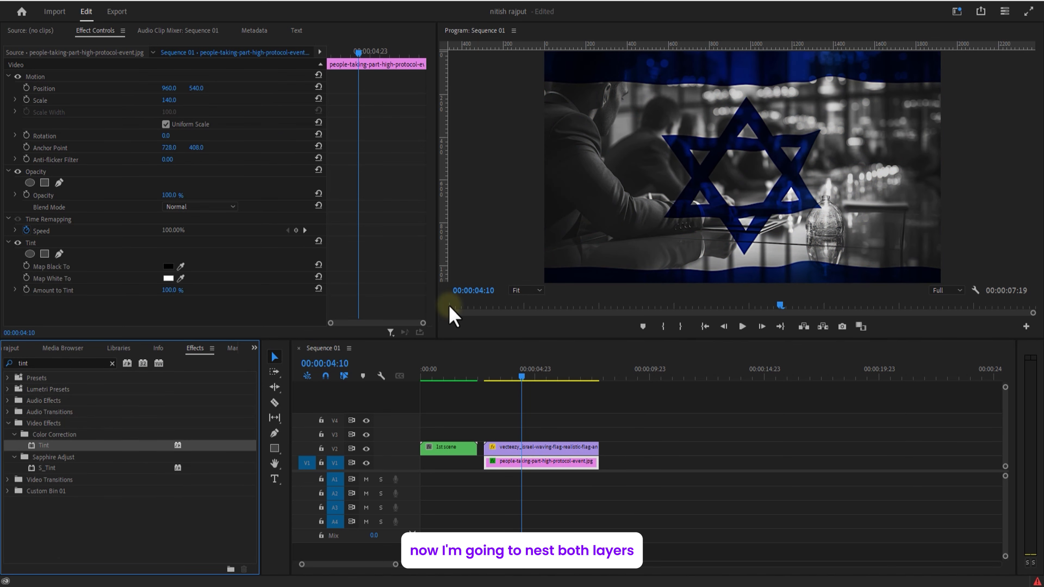
Nest the flag and meeting image clips together as a sequence named "2nd scene"
{"action": "left_click_drag", "start_coordinate": [522, 375], "coordinate": [549, 377]}
{"action": "key", "text": "Up"}
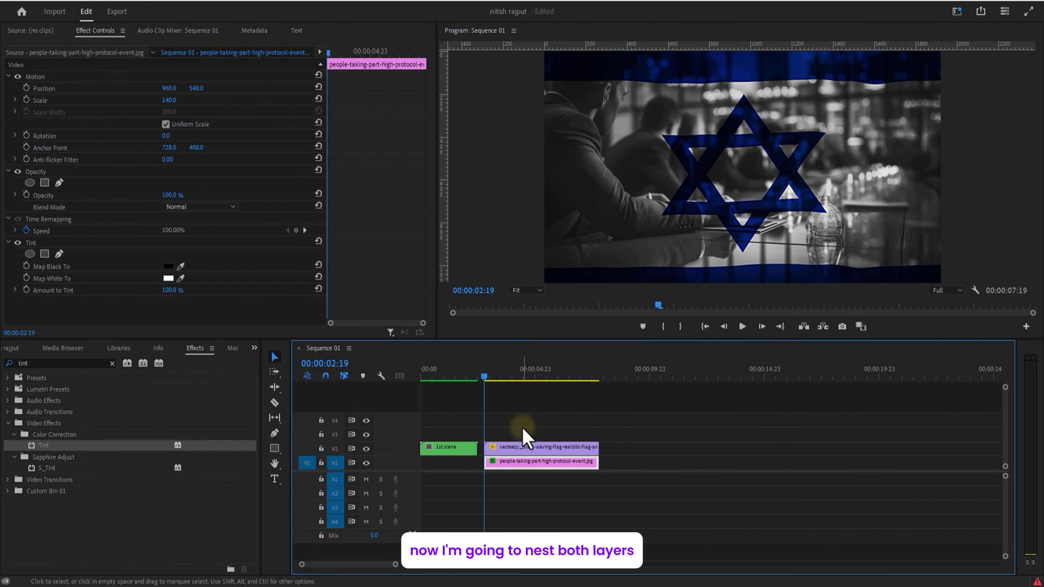
{"action": "left_click_drag", "start_coordinate": [523, 428], "coordinate": [538, 467]}
{"action": "right_click", "coordinate": [534, 449]}
{"action": "left_click", "coordinate": [572, 309]}
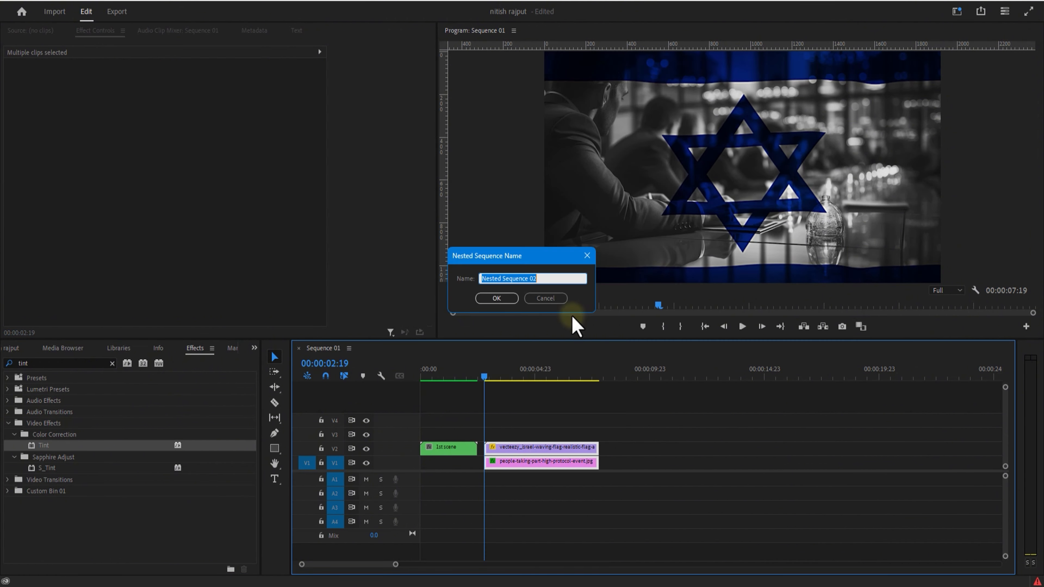
{"action": "type", "text": "2nd scene"}
{"action": "left_click", "coordinate": [496, 298]}
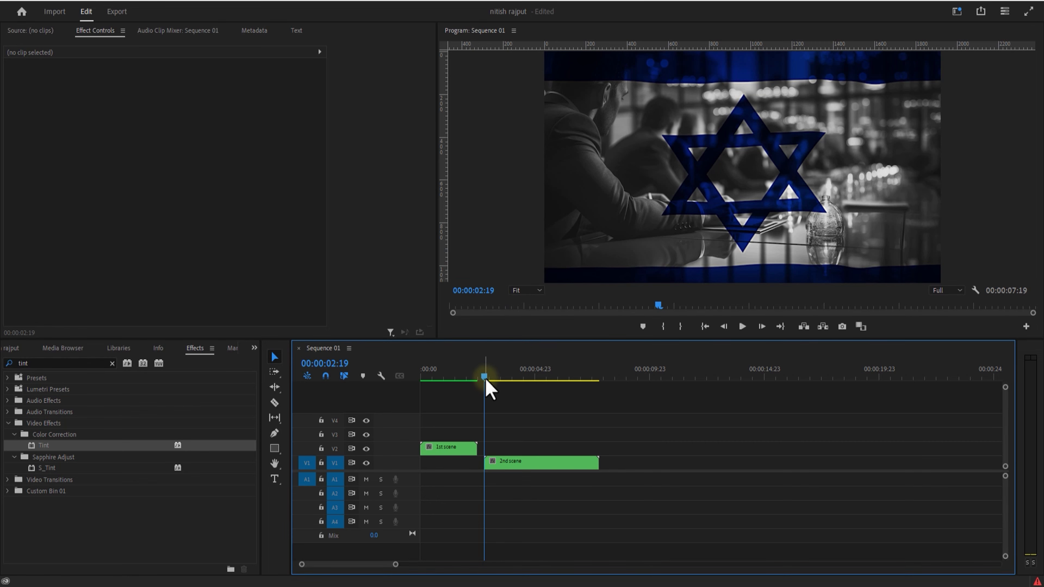
Lay Ink_25___4k_res.mp4 on V3 above the 1st scene from the sequence start and preview its ink animation
{"action": "left_click_drag", "start_coordinate": [488, 380], "coordinate": [475, 382]}
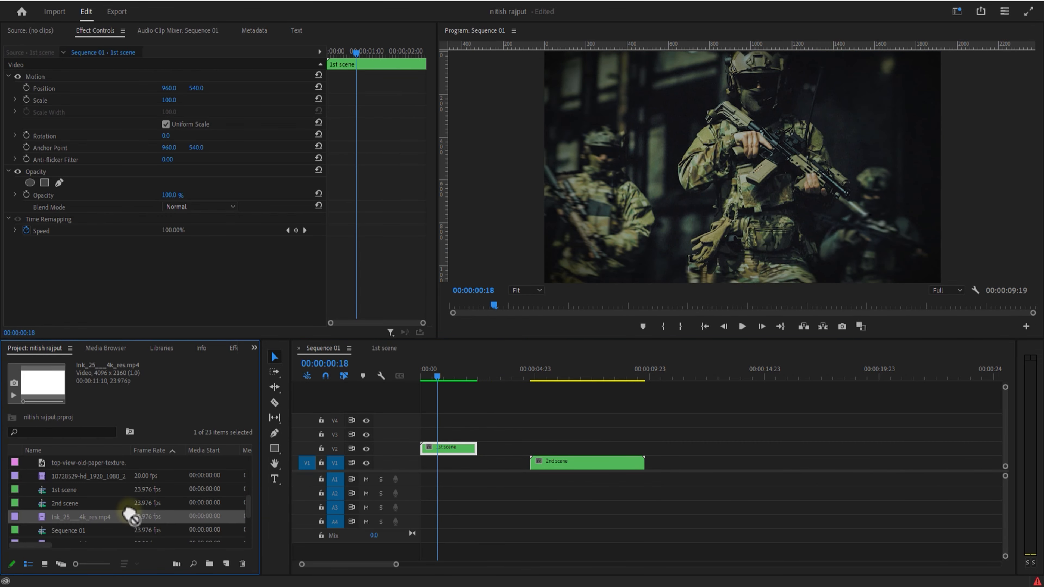
{"action": "mouse_move", "coordinate": [130, 516]}
{"action": "left_mouse_down"}
{"action": "mouse_move", "coordinate": [664, 434]}
{"action": "mouse_move", "coordinate": [436, 436]}
{"action": "mouse_move", "coordinate": [485, 442]}
{"action": "left_mouse_up"}
{"action": "left_click", "coordinate": [703, 378]}
{"action": "left_click", "coordinate": [465, 374]}
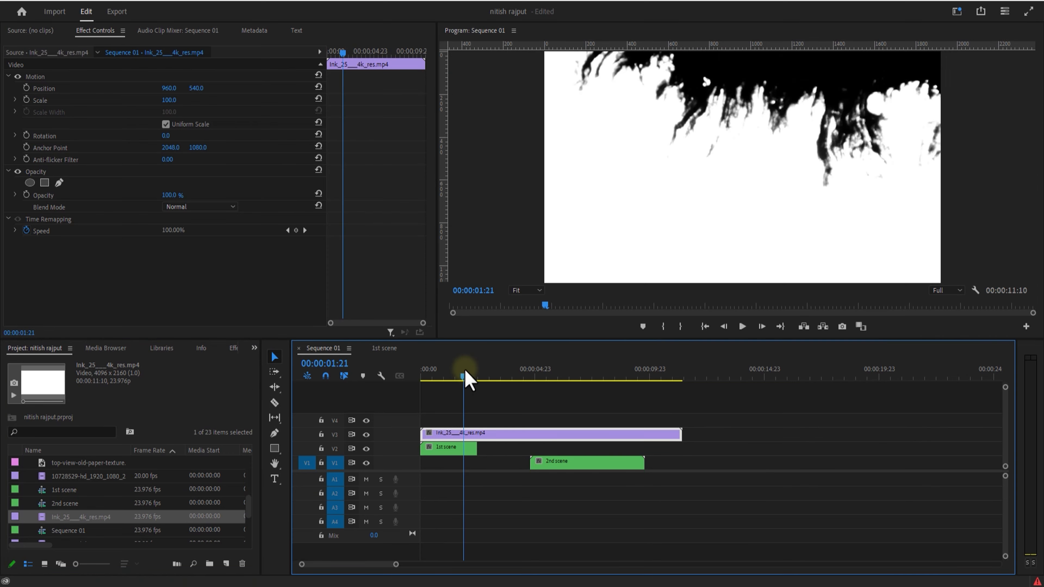
{"action": "left_click_drag", "start_coordinate": [466, 372], "coordinate": [595, 401]}
Set the ink clip's speed to 400%
{"action": "left_click", "coordinate": [569, 433]}
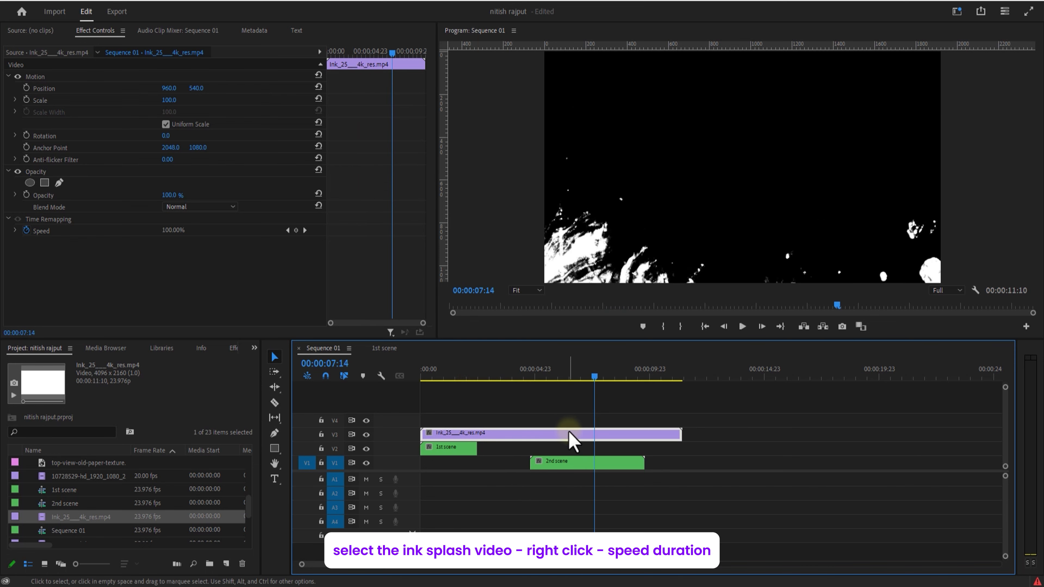
{"action": "right_click", "coordinate": [570, 432]}
{"action": "left_click", "coordinate": [662, 360]}
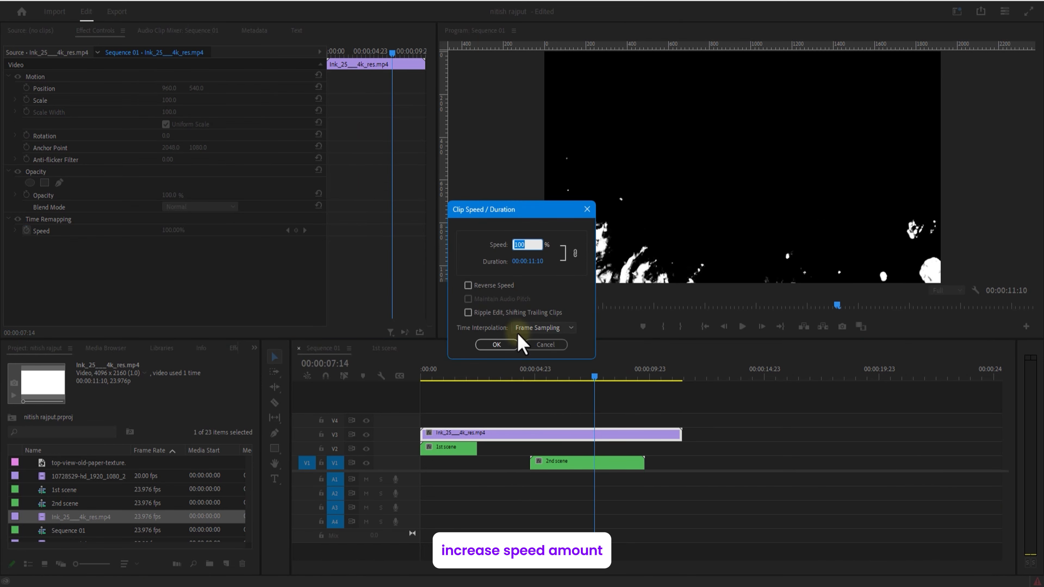
{"action": "type", "text": "400"}
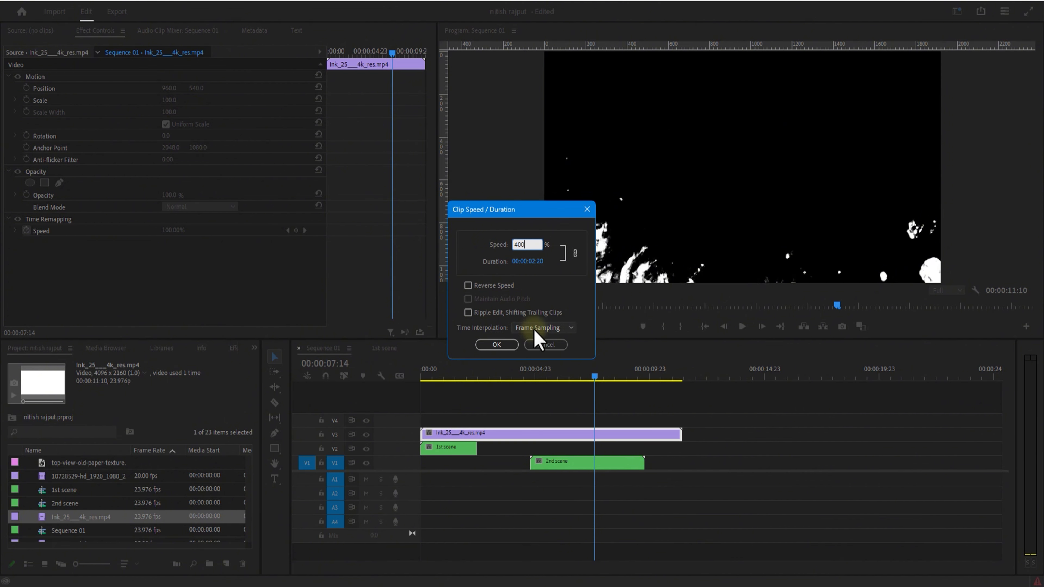
{"action": "left_click", "coordinate": [498, 345]}
Split the ink clip at the end of the 1st scene and delete the leftover part
{"action": "left_click", "coordinate": [460, 376]}
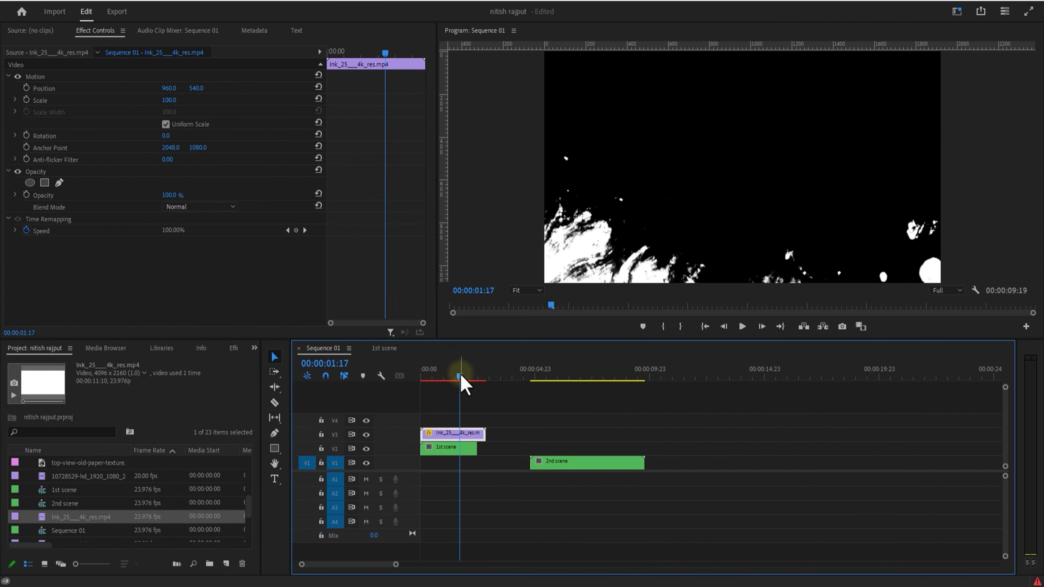
{"action": "left_click_drag", "start_coordinate": [460, 376], "coordinate": [477, 378]}
{"action": "left_click", "coordinate": [275, 403]}
{"action": "left_click", "coordinate": [476, 432]}
{"action": "left_click", "coordinate": [275, 356]}
{"action": "left_click", "coordinate": [483, 434]}
{"action": "key", "text": "Delete"}
{"action": "left_click", "coordinate": [438, 372]}
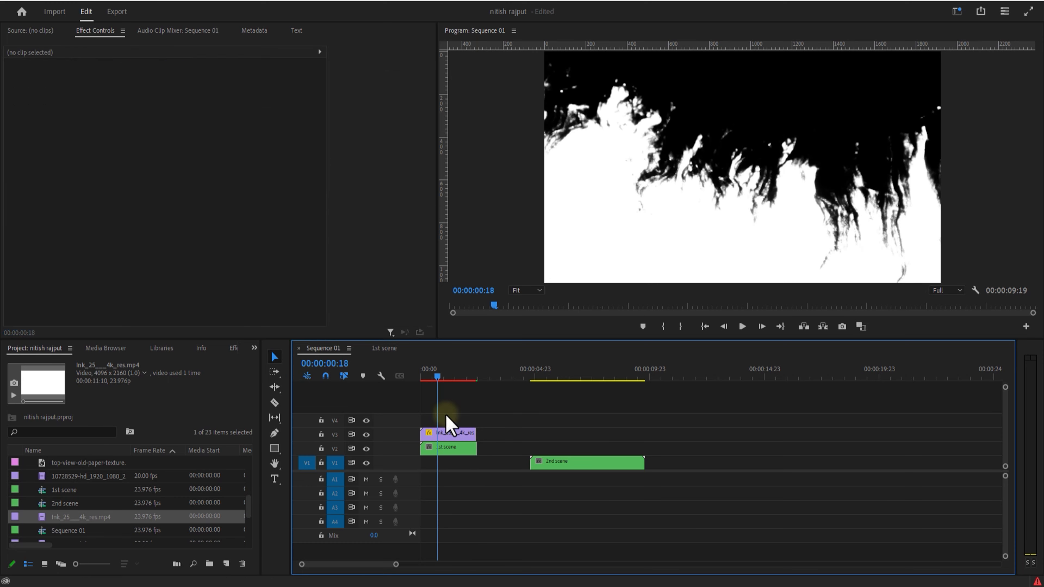
Move the 2nd scene on V1 to the sequence start beneath the 1st scene and shift the ink clip later on V3
{"action": "left_click", "coordinate": [448, 447]}
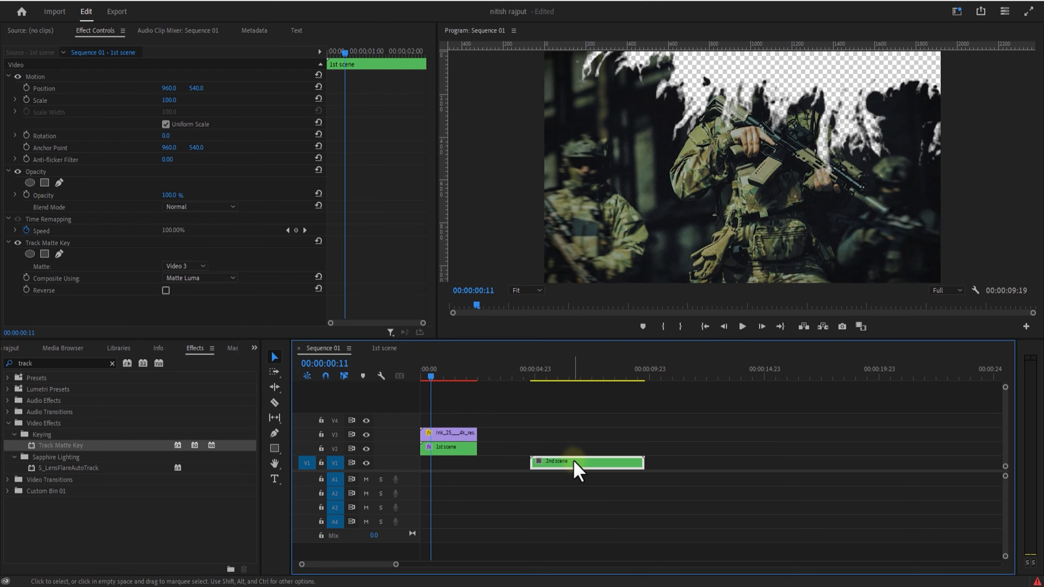
{"action": "left_click_drag", "start_coordinate": [576, 469], "coordinate": [477, 475]}
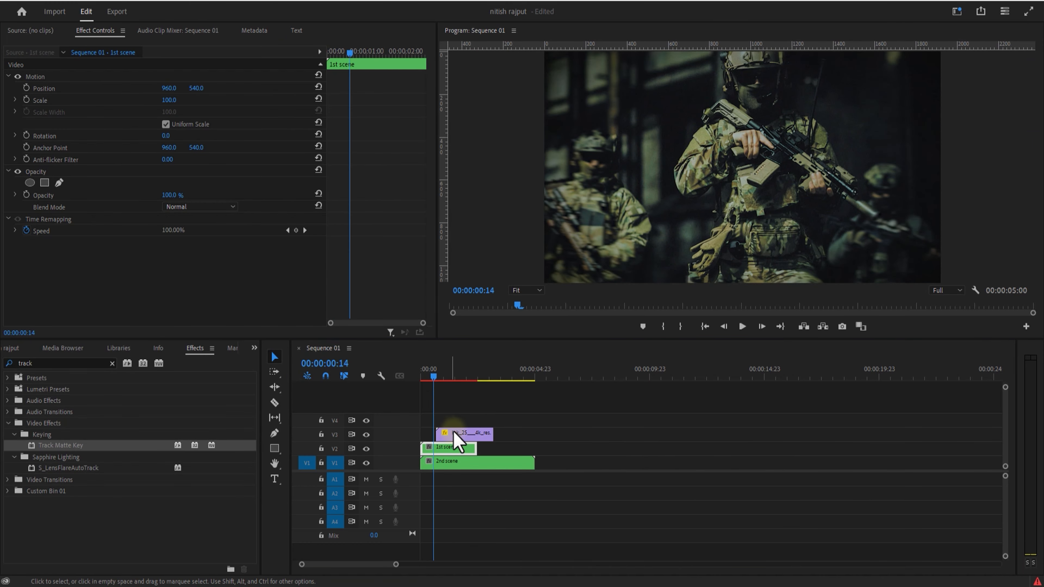
{"action": "left_click_drag", "start_coordinate": [457, 442], "coordinate": [483, 442]}
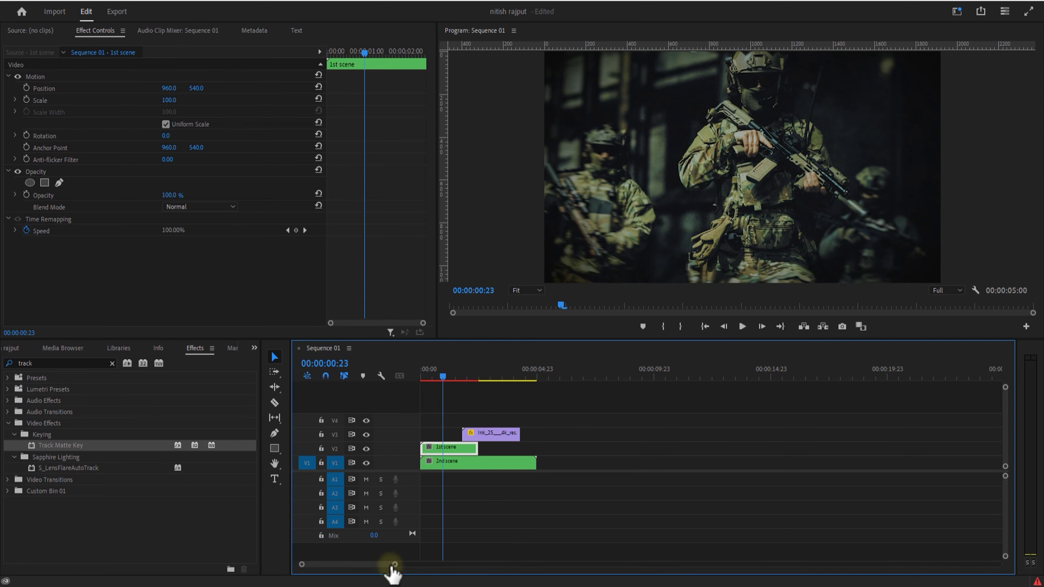
Split the 1st scene clip at 00:00:01:10, where the ink clip begins
{"action": "left_click_drag", "start_coordinate": [394, 565], "coordinate": [332, 565]}
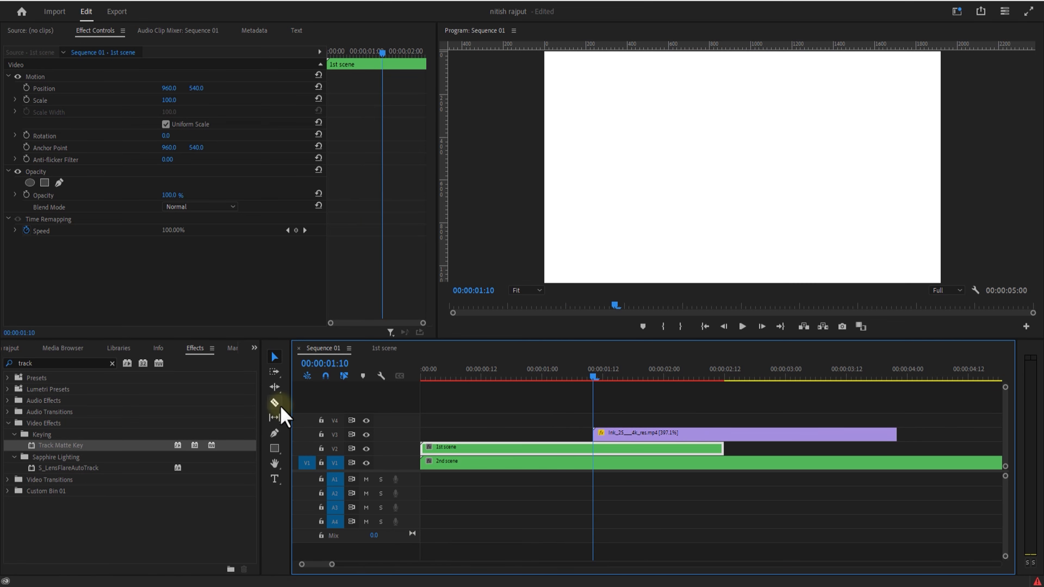
{"action": "left_click", "coordinate": [275, 403]}
{"action": "left_click", "coordinate": [592, 448]}
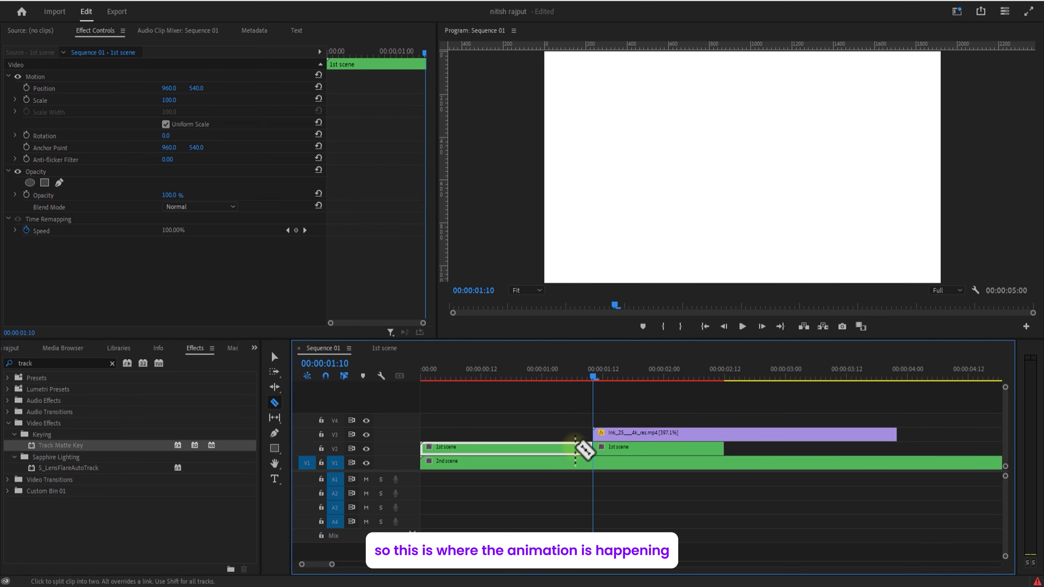
{"action": "left_click", "coordinate": [275, 357]}
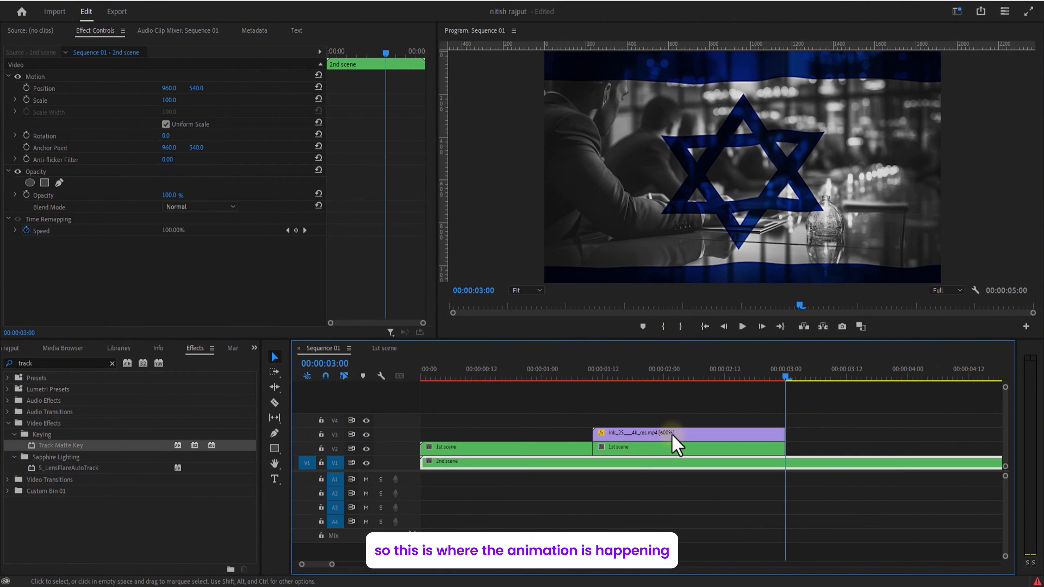
Apply the Track Matte Key effect to the second 1st scene clip, beneath the ink clip
{"action": "left_click", "coordinate": [613, 379]}
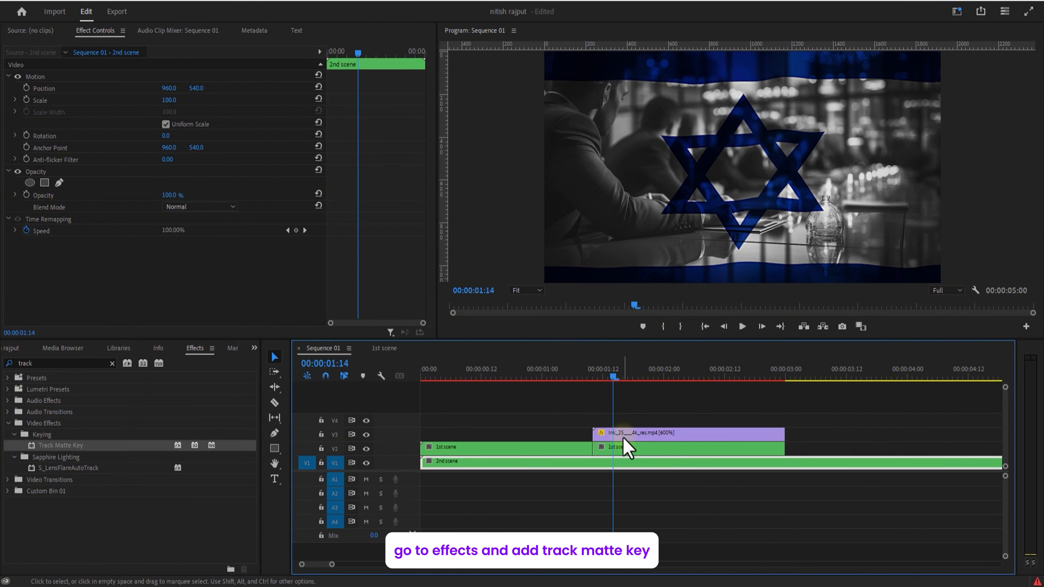
{"action": "left_click", "coordinate": [624, 448]}
{"action": "left_click_drag", "start_coordinate": [334, 564], "coordinate": [388, 566]}
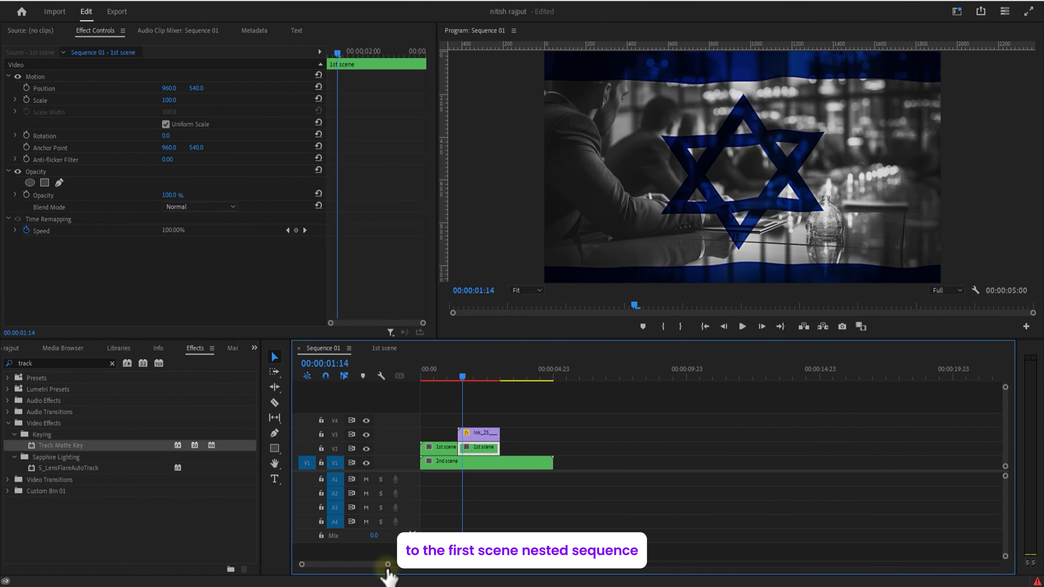
{"action": "left_click_drag", "start_coordinate": [66, 447], "coordinate": [478, 448]}
Set the Track Matte Key's matte to Video 3 and composite using Matte Luma, and preview the ink transition
{"action": "left_click", "coordinate": [185, 266]}
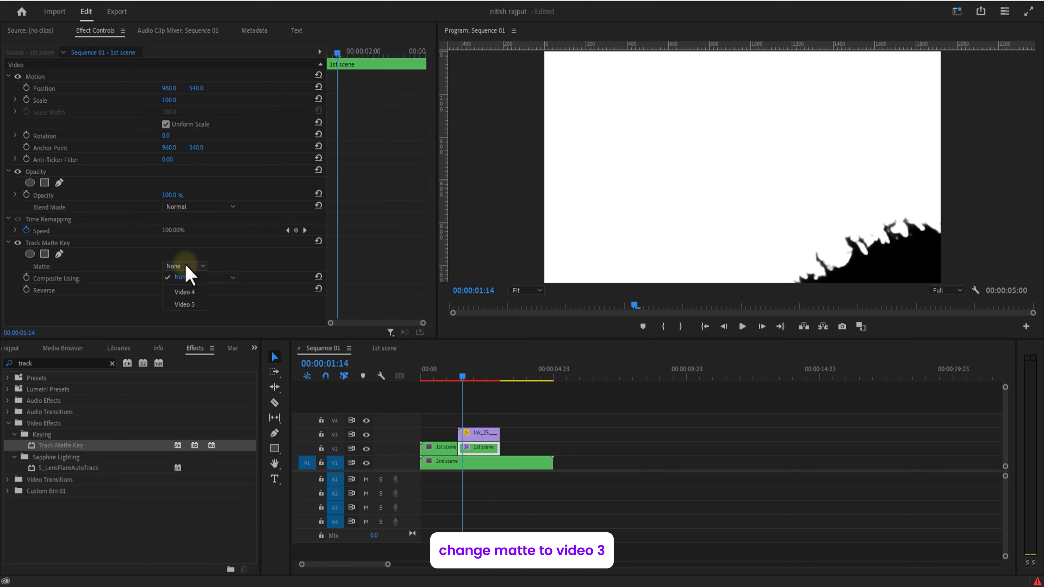
{"action": "left_click", "coordinate": [187, 305]}
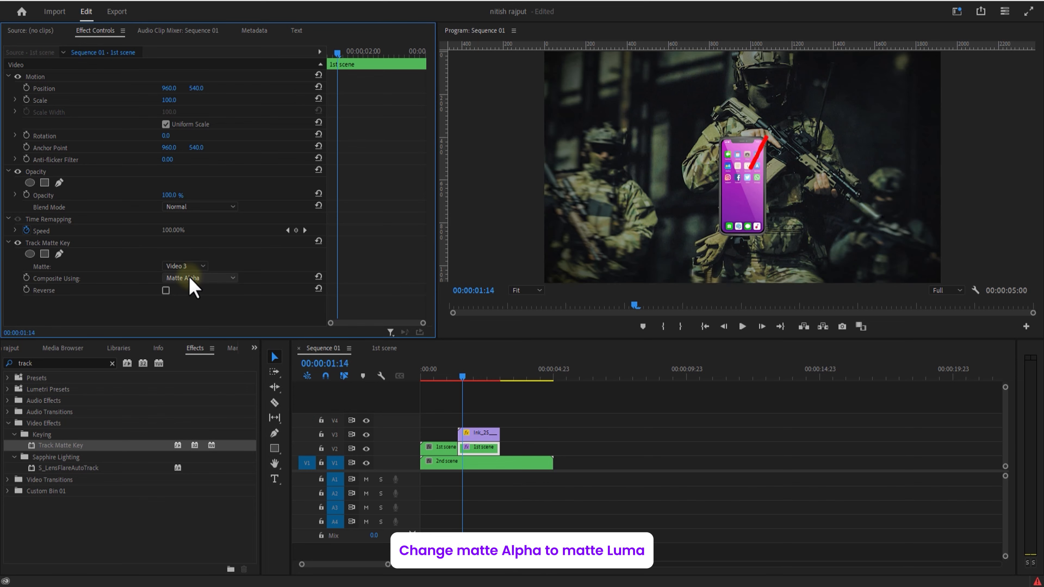
{"action": "left_click", "coordinate": [189, 279]}
{"action": "left_click", "coordinate": [196, 305]}
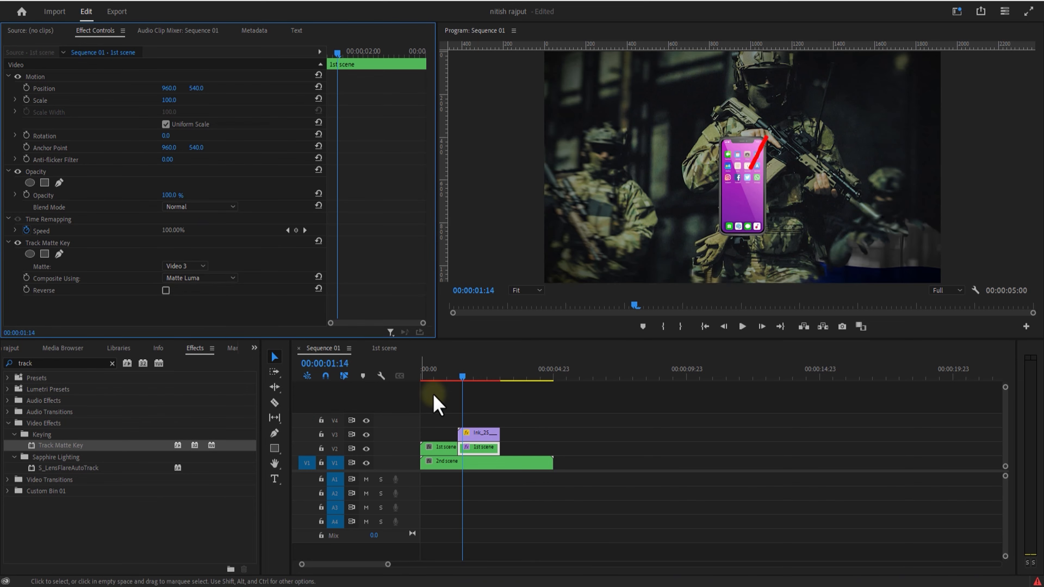
{"action": "left_click", "coordinate": [471, 372]}
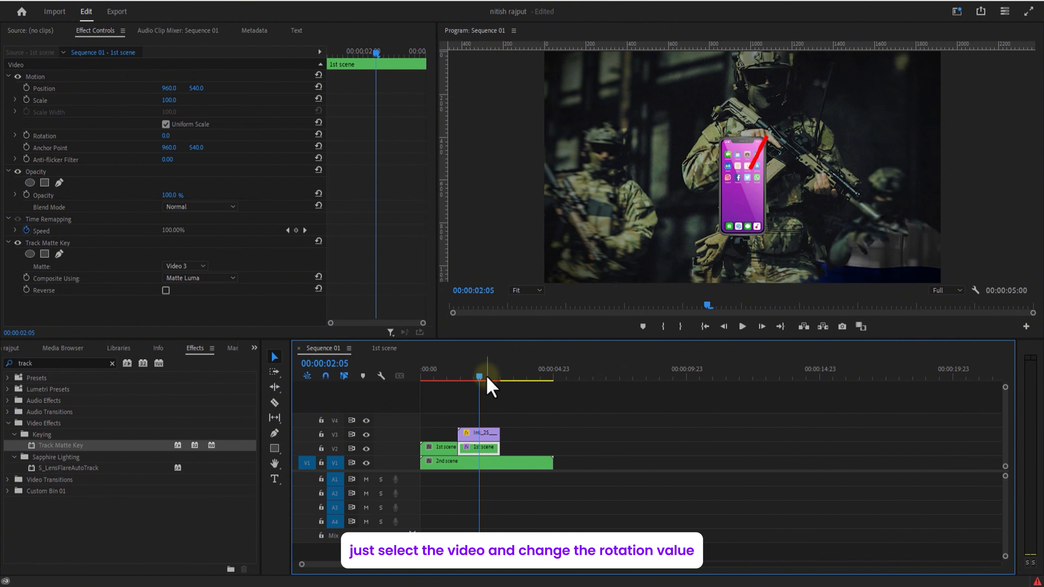
Split the 2nd scene clip at 00:00:03:15 and delete the leftover part after the cut
{"action": "left_click_drag", "start_coordinate": [489, 378], "coordinate": [516, 377]}
{"action": "left_click", "coordinate": [275, 403]}
{"action": "left_click", "coordinate": [519, 463]}
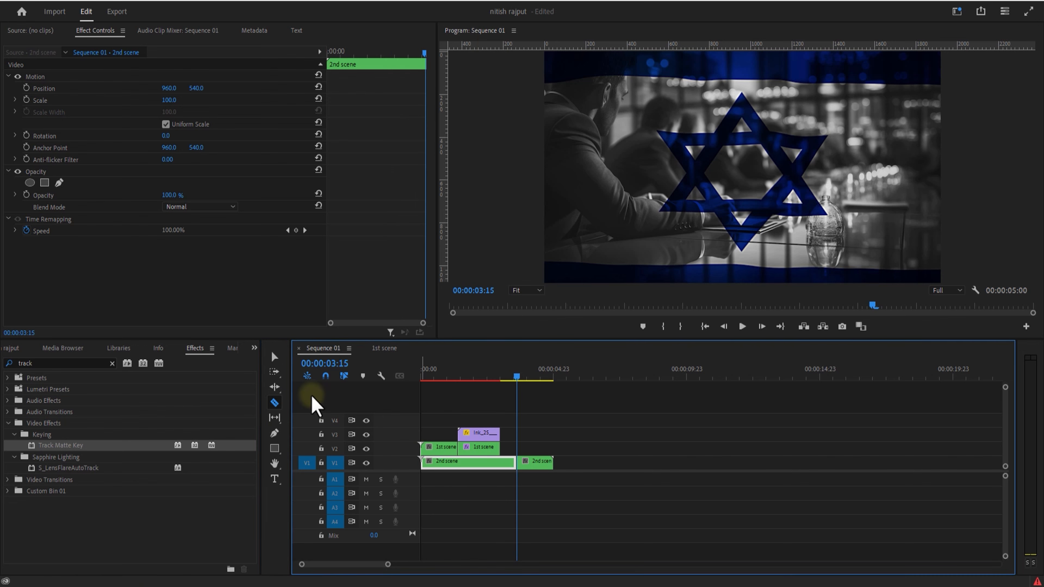
{"action": "left_click", "coordinate": [274, 357]}
{"action": "left_click", "coordinate": [541, 465]}
{"action": "key", "text": "Delete"}
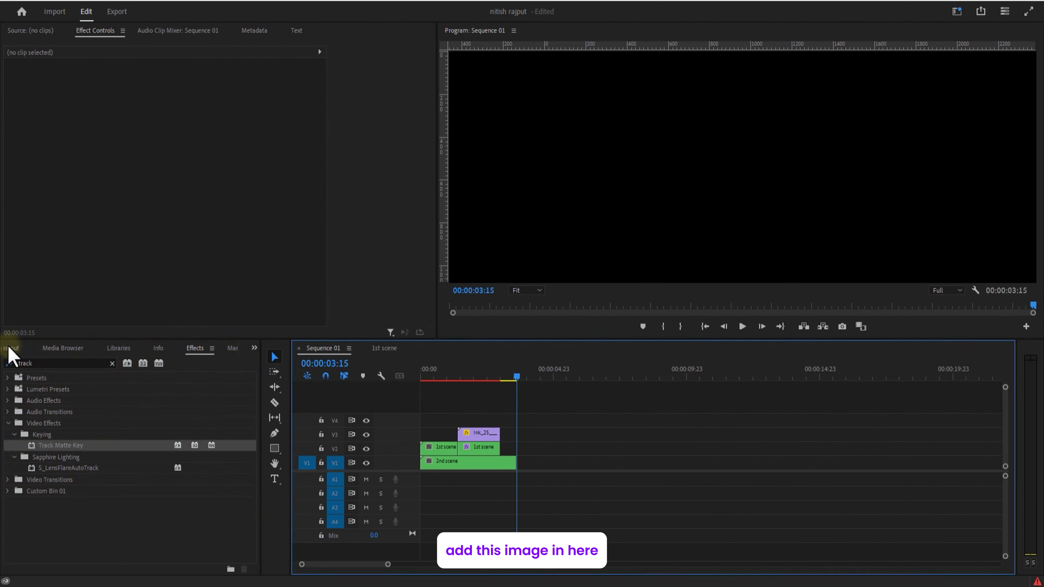
Place side-view-soldiers-fighting-war.jpg right after the 2nd scene on V1 and set its scale to 40
{"action": "left_click", "coordinate": [10, 348]}
{"action": "scroll", "coordinate": [88, 510], "scroll_direction": "up", "scroll_amount": 2}
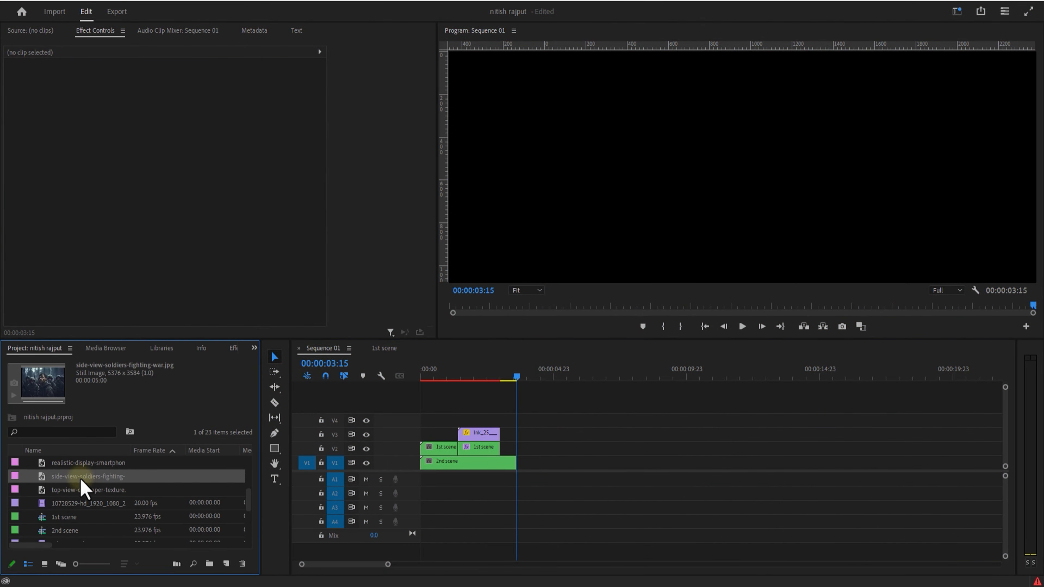
{"action": "left_click_drag", "start_coordinate": [82, 477], "coordinate": [569, 466]}
{"action": "left_click", "coordinate": [172, 100]}
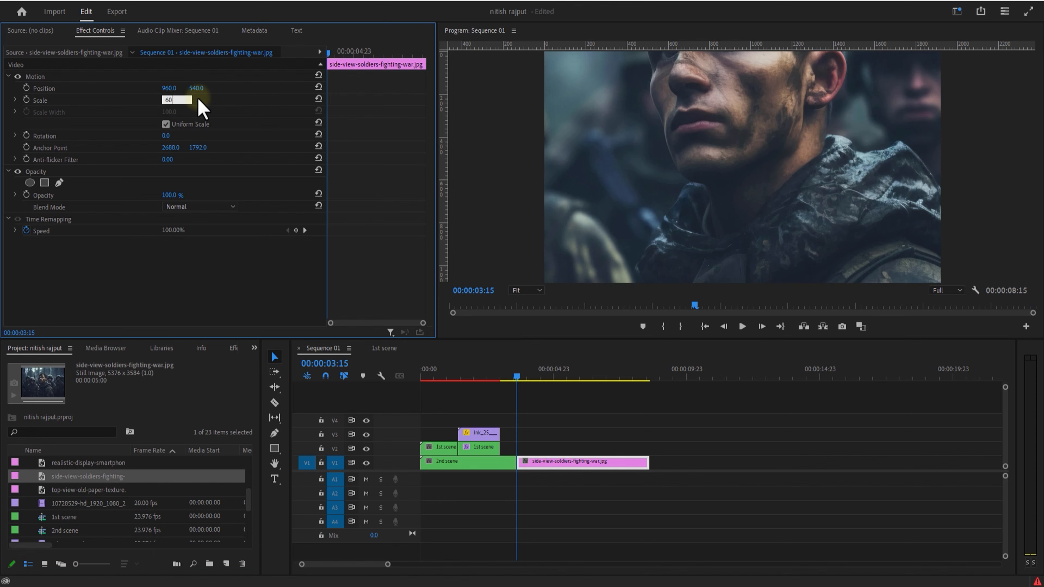
{"action": "key", "text": "Return"}
{"action": "left_click_drag", "start_coordinate": [168, 103], "coordinate": [205, 105]}
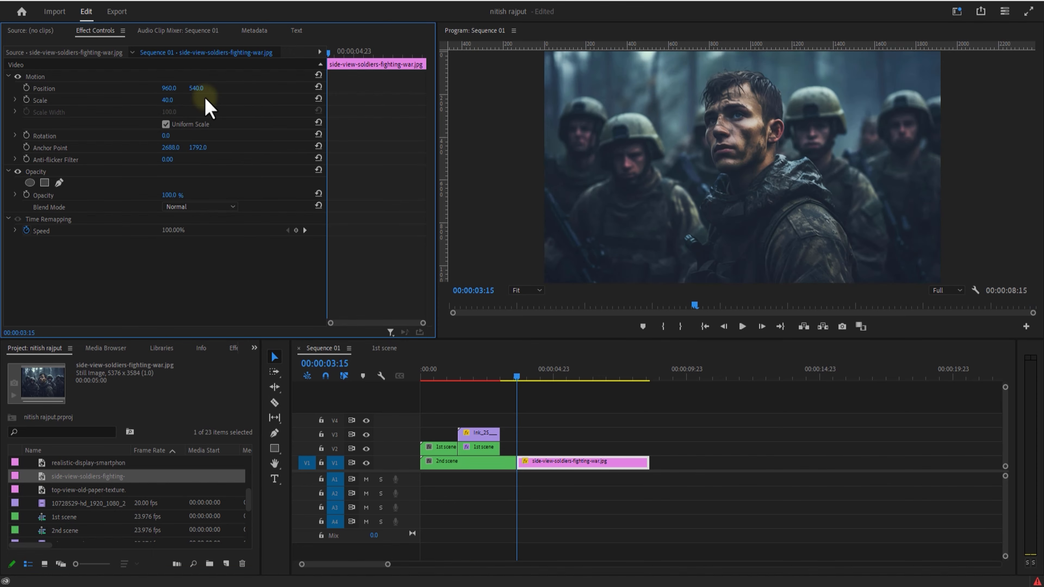
Place the playhead at the cut between the 2nd scene and the soldiers image and open the Premiere Composer extension
{"action": "left_click", "coordinate": [517, 376]}
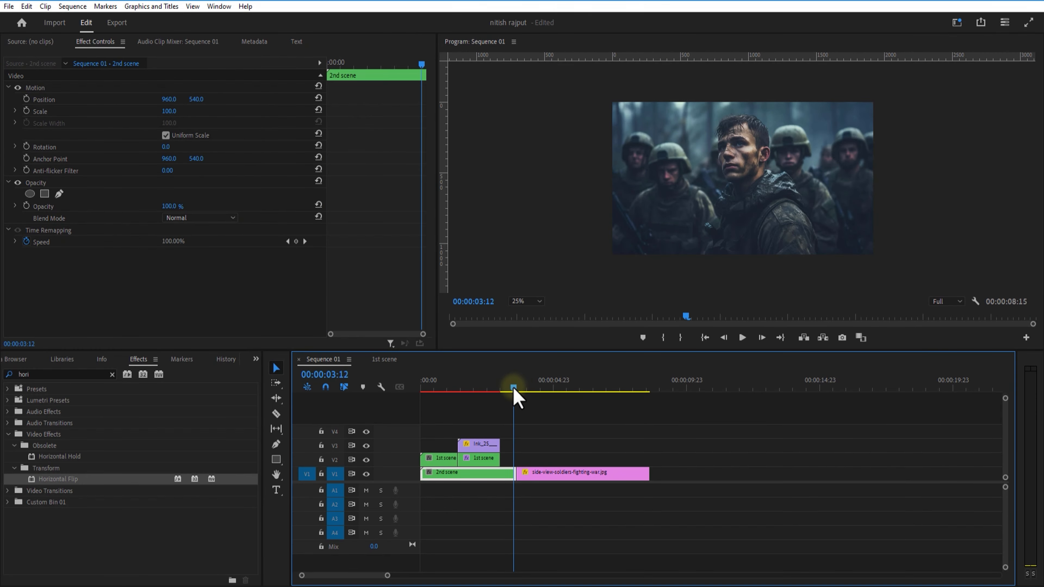
{"action": "left_click_drag", "start_coordinate": [517, 376], "coordinate": [518, 390]}
{"action": "left_click", "coordinate": [219, 6]}
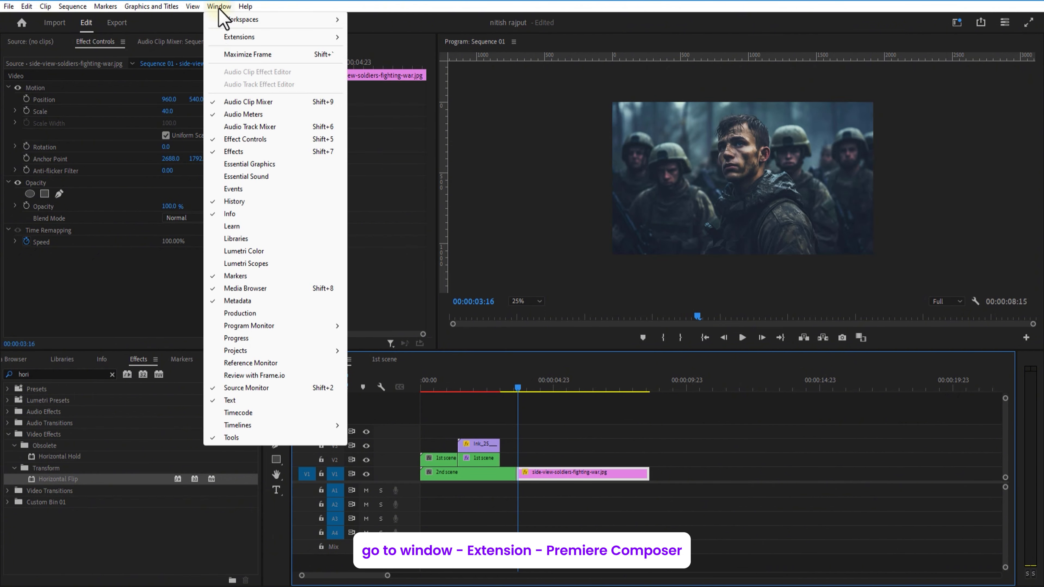
{"action": "mouse_move", "coordinate": [262, 38]}
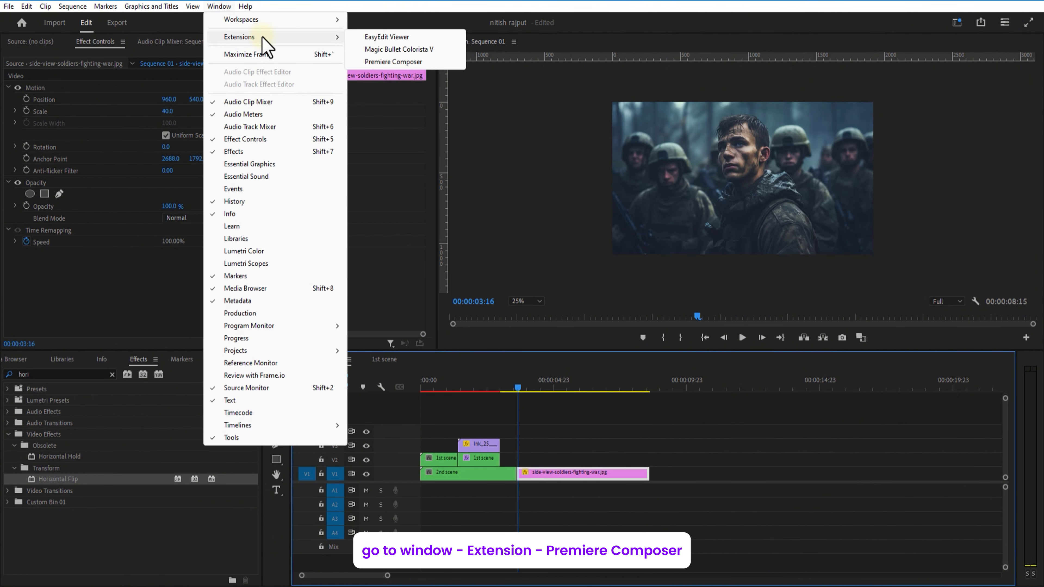
{"action": "left_click", "coordinate": [386, 62]}
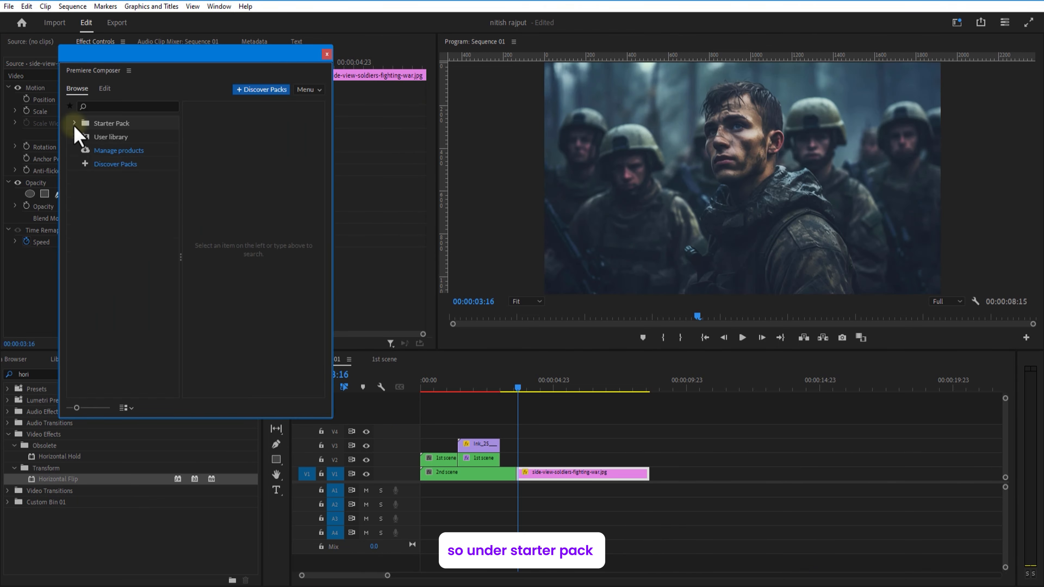
Add the Starter Pack's Shake transition at the cut without its sound, and close Premiere Composer
{"action": "left_click", "coordinate": [76, 124]}
{"action": "left_click", "coordinate": [111, 137]}
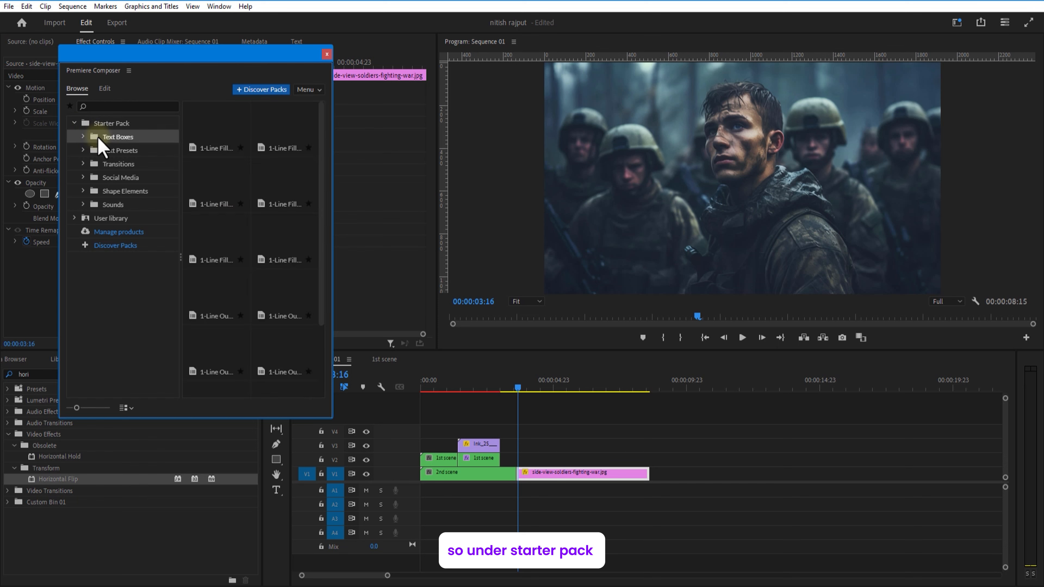
{"action": "left_click", "coordinate": [119, 164]}
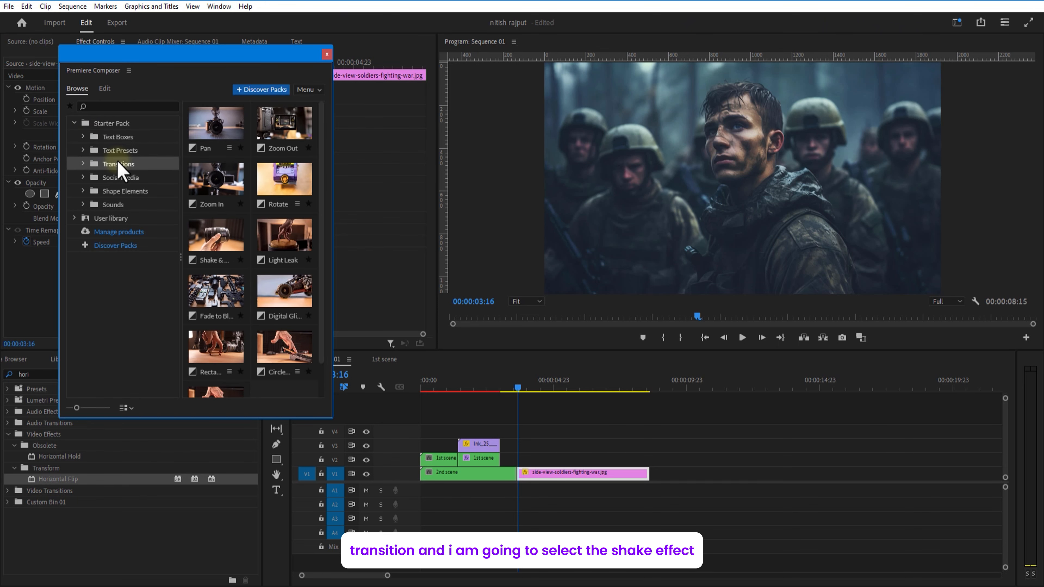
{"action": "left_click", "coordinate": [239, 240]}
{"action": "scroll", "coordinate": [250, 263], "scroll_direction": "down", "scroll_amount": 1}
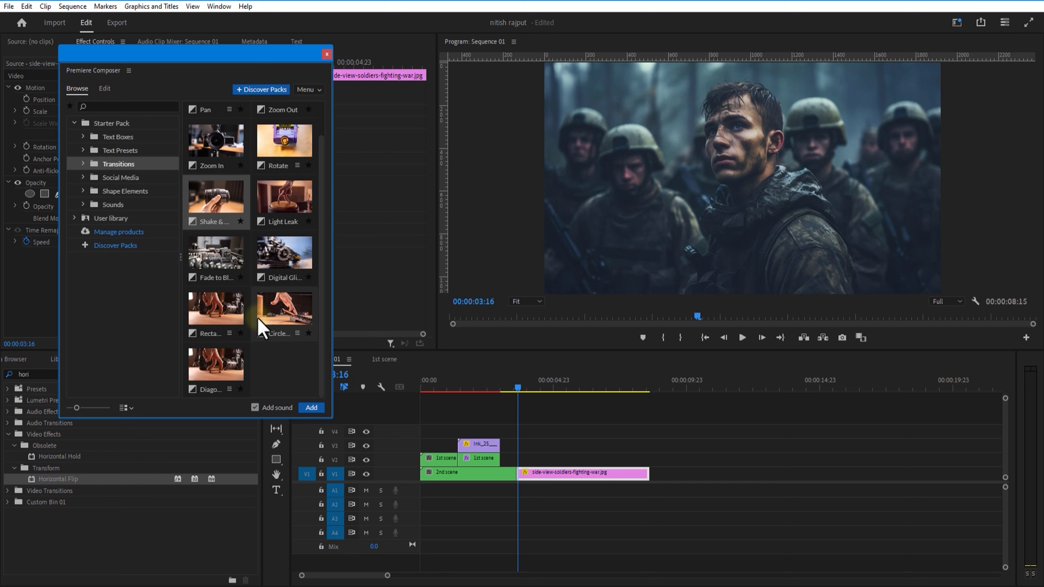
{"action": "left_click", "coordinate": [255, 407]}
{"action": "left_click", "coordinate": [311, 407]}
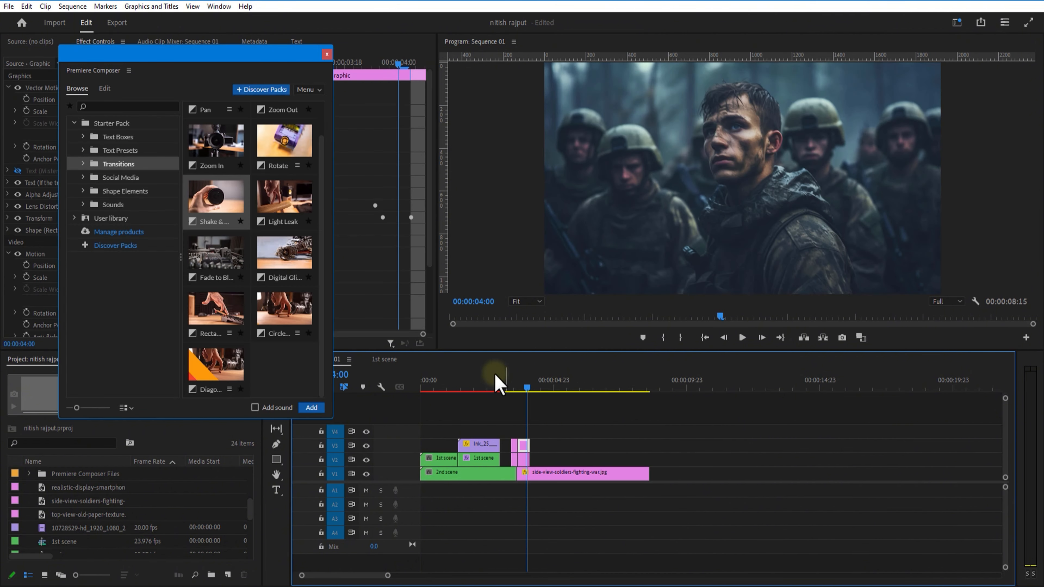
{"action": "left_click", "coordinate": [327, 54]}
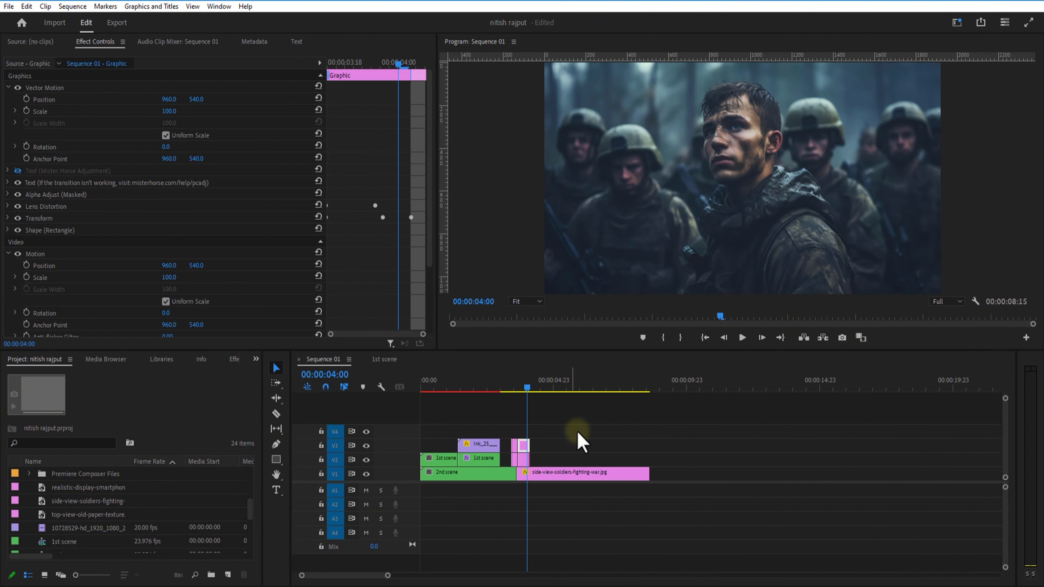
Split the soldiers image at the end of the shake transition, apply the wiggle 2 preset to both parts, and preview the motion
{"action": "left_click", "coordinate": [575, 433]}
{"action": "left_click", "coordinate": [637, 475]}
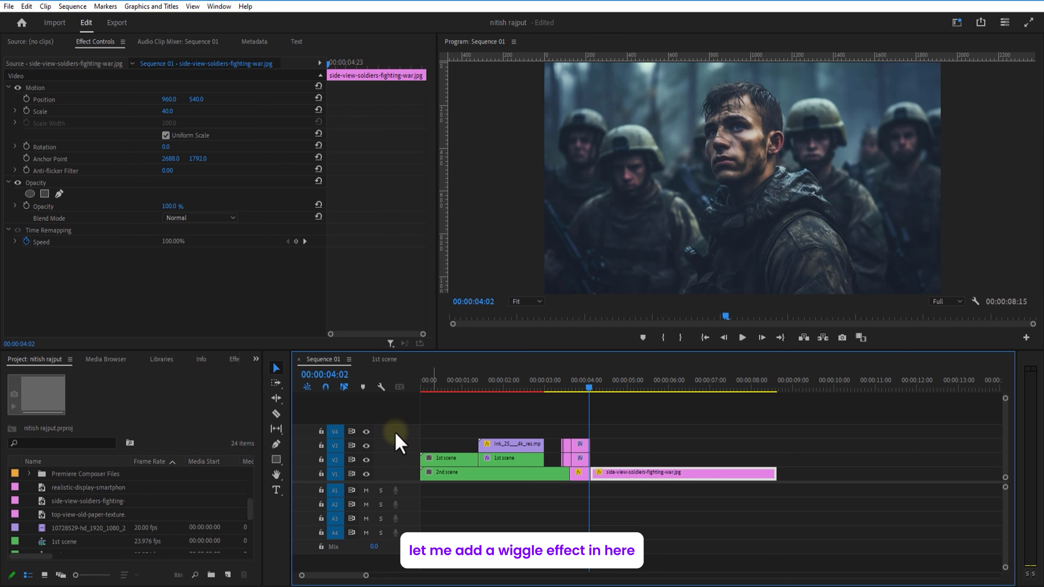
{"action": "left_click", "coordinate": [234, 361]}
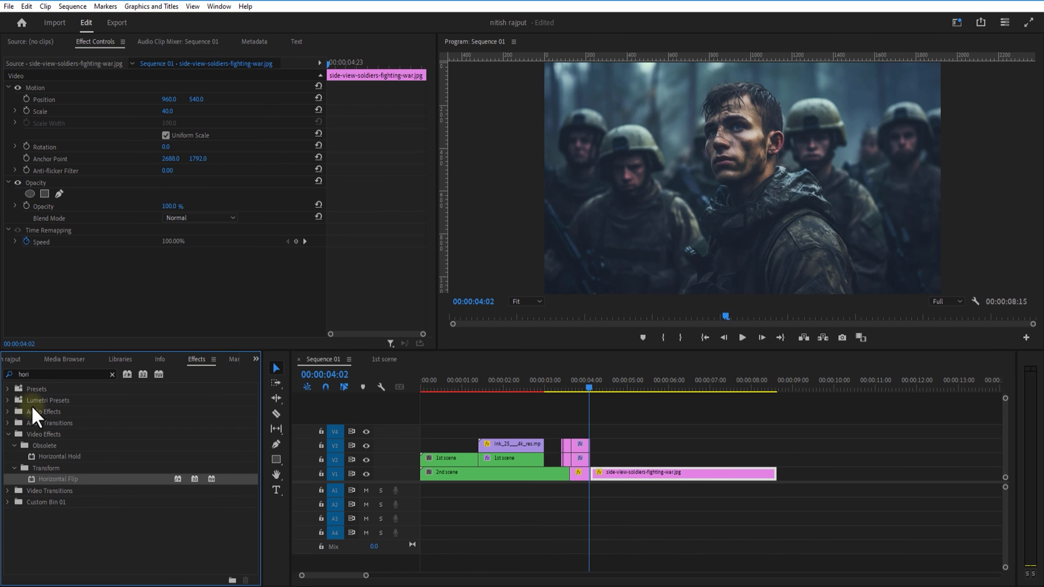
{"action": "left_click", "coordinate": [58, 373]}
{"action": "key", "text": "BackSpace"}
{"action": "left_click", "coordinate": [9, 388]}
{"action": "left_click", "coordinate": [47, 436]}
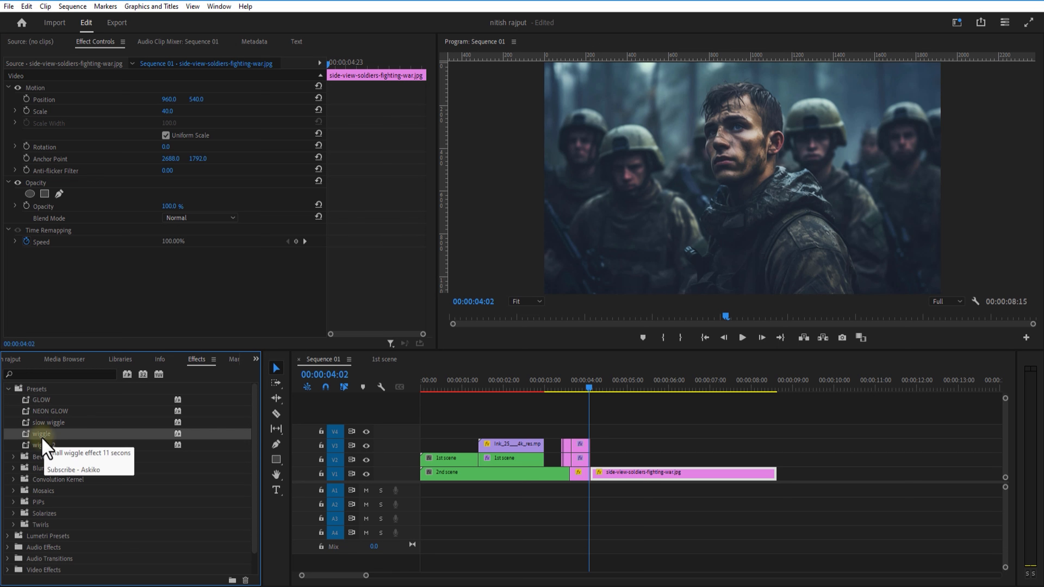
{"action": "left_click", "coordinate": [56, 445]}
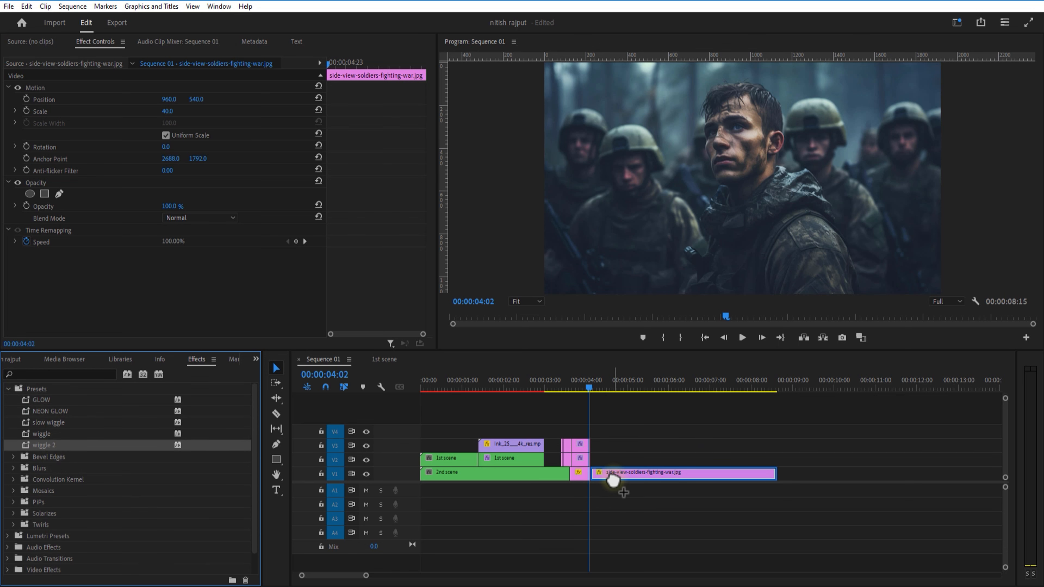
{"action": "left_click_drag", "start_coordinate": [612, 479], "coordinate": [614, 478]}
{"action": "left_click", "coordinate": [742, 338]}
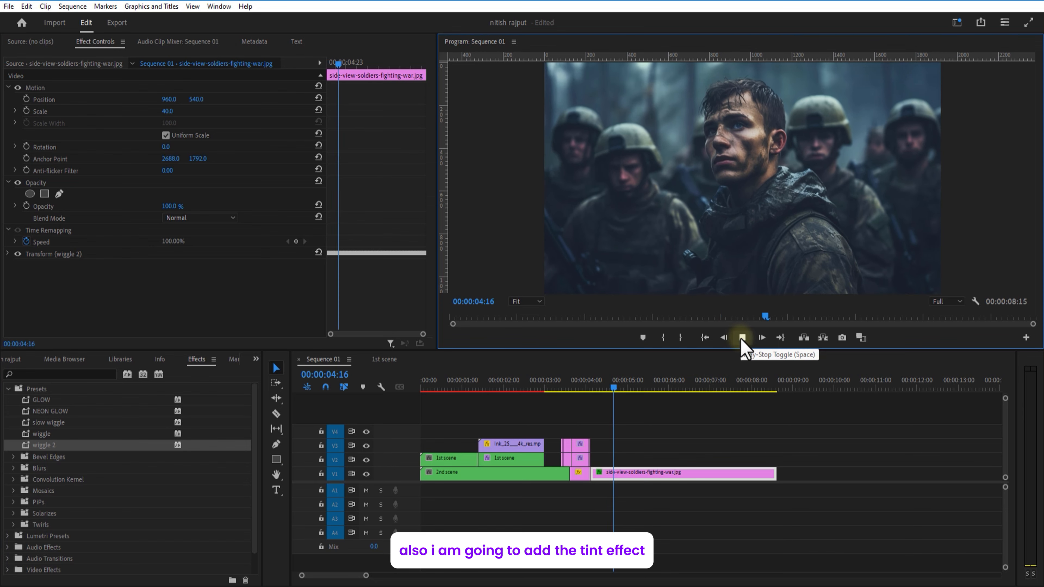
{"action": "left_click", "coordinate": [743, 337]}
Apply the Tint effect to the longer part of the soldiers image
{"action": "left_click", "coordinate": [71, 373]}
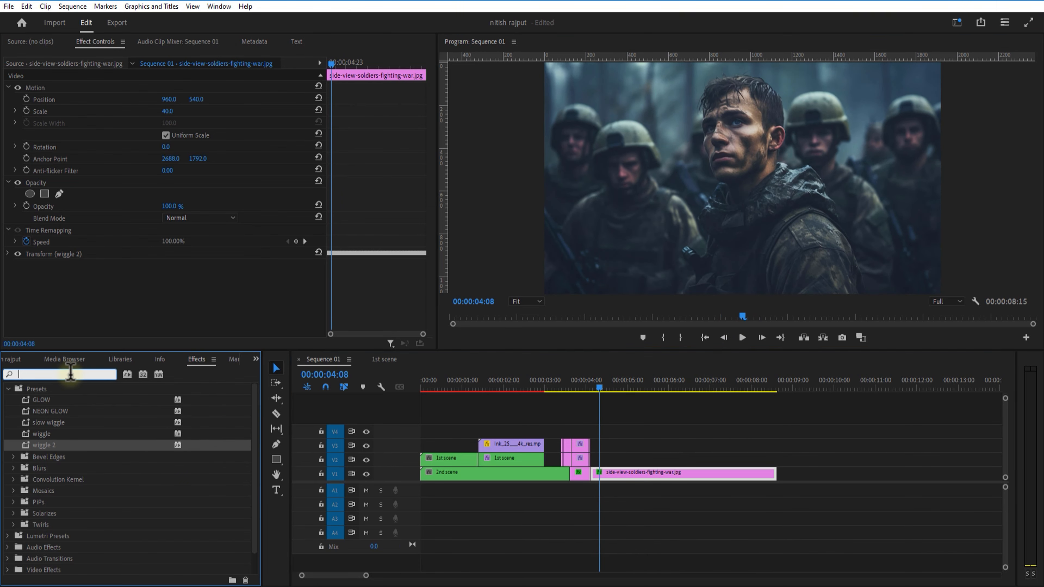
{"action": "type", "text": "tint"}
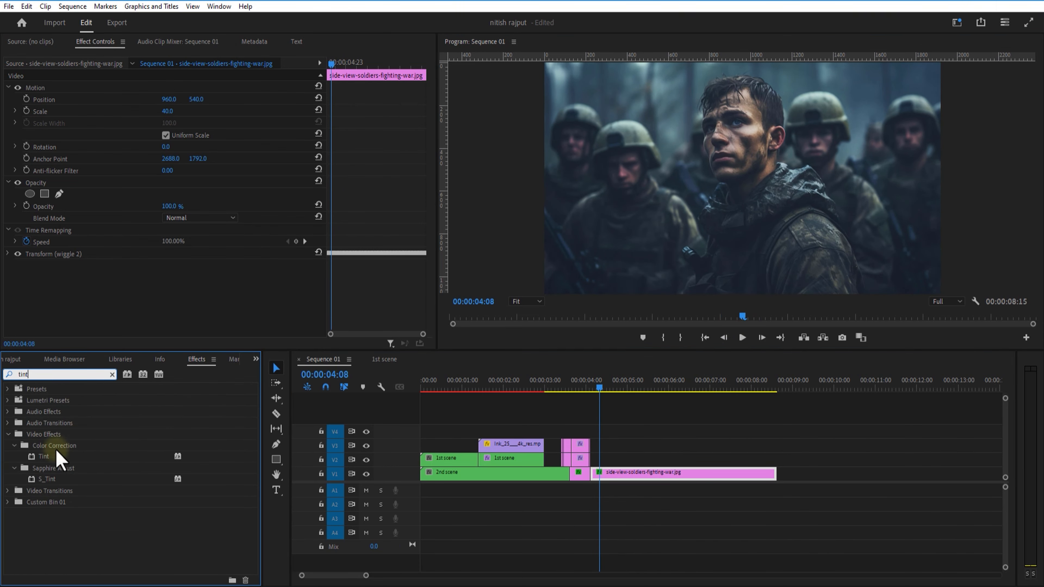
{"action": "left_click_drag", "start_coordinate": [58, 457], "coordinate": [624, 469]}
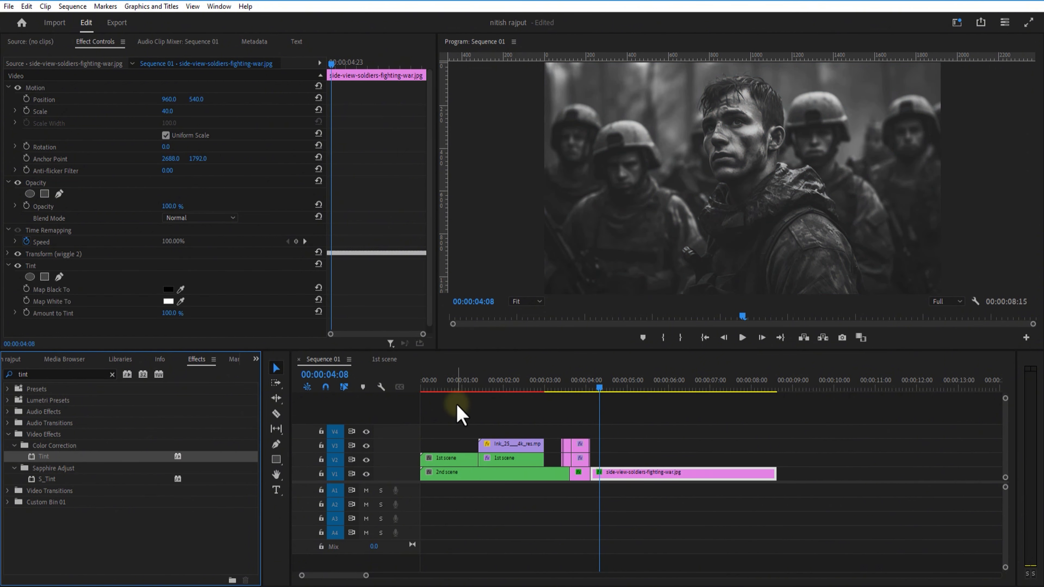
Animate the soldiers image's Amount to Tint from 0% at 00:00:04:03 to 100% at 00:00:04:20
{"action": "left_click", "coordinate": [26, 313]}
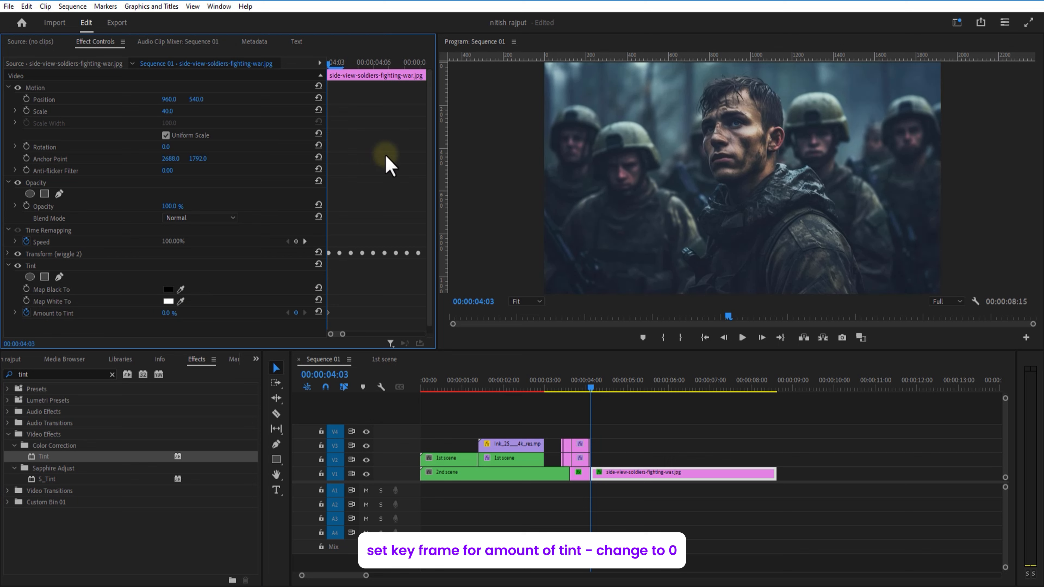
{"action": "left_click_drag", "start_coordinate": [332, 68], "coordinate": [356, 71]}
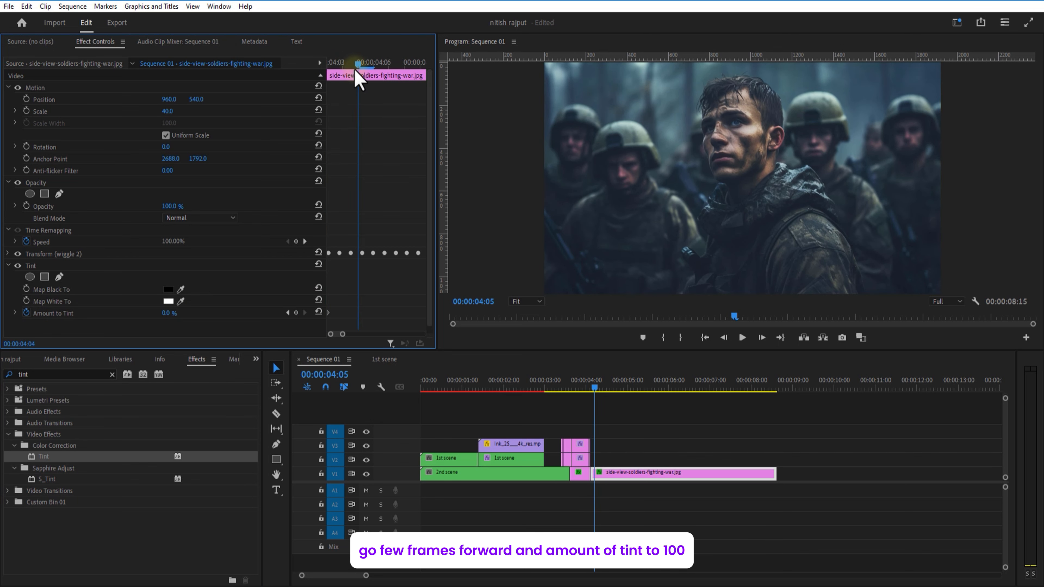
{"action": "left_click_drag", "start_coordinate": [343, 334], "coordinate": [383, 334]}
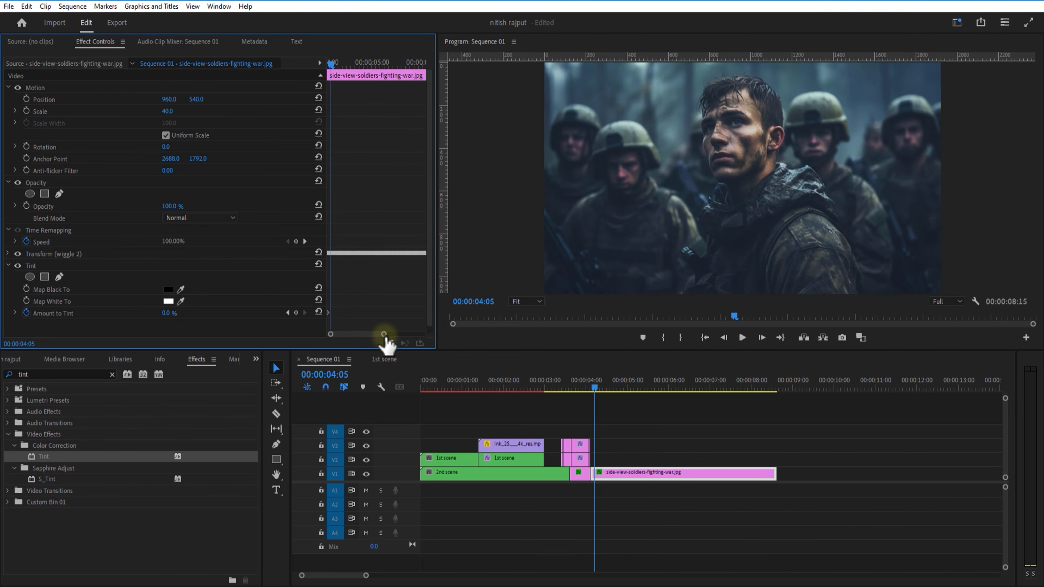
{"action": "left_click_drag", "start_coordinate": [334, 64], "coordinate": [363, 76]}
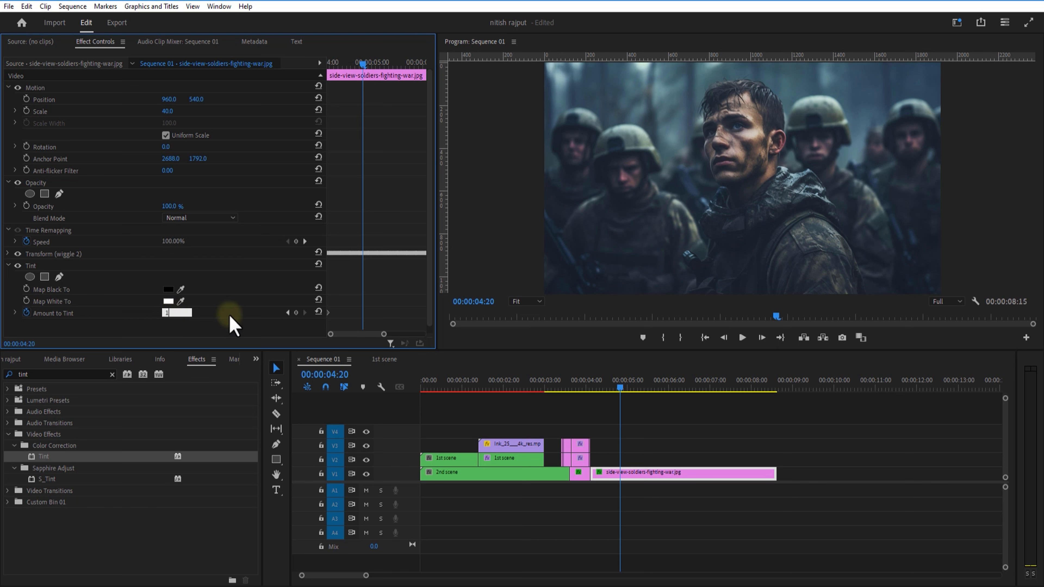
{"action": "type", "text": "00"}
{"action": "key", "text": "Return"}
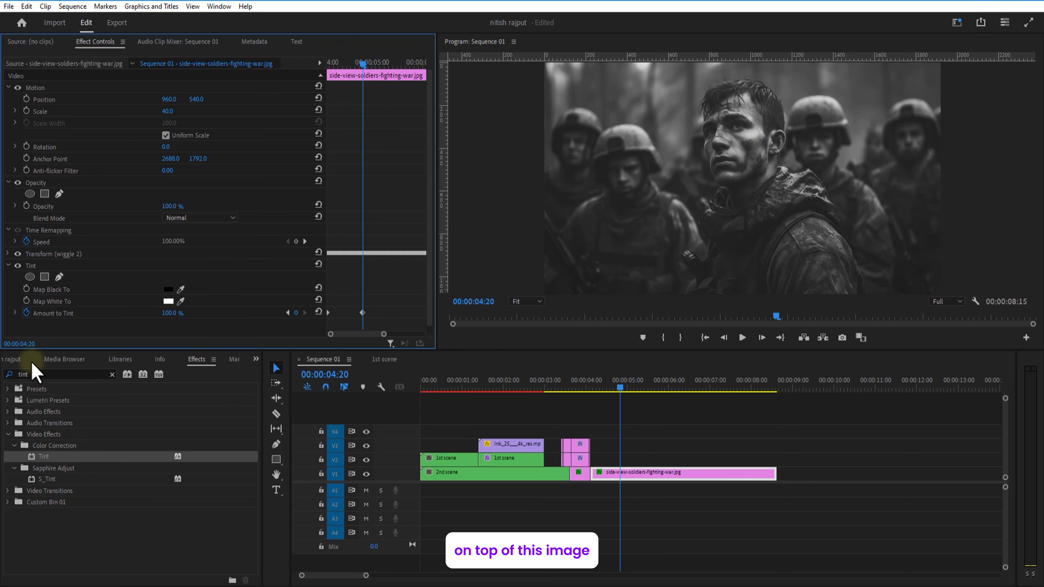
Add the 18253-290360042.mp4 clip to V4, past the end of the soldiers image
{"action": "left_click", "coordinate": [12, 360]}
{"action": "scroll", "coordinate": [105, 503], "scroll_direction": "down", "scroll_amount": 6}
{"action": "left_click", "coordinate": [105, 515]}
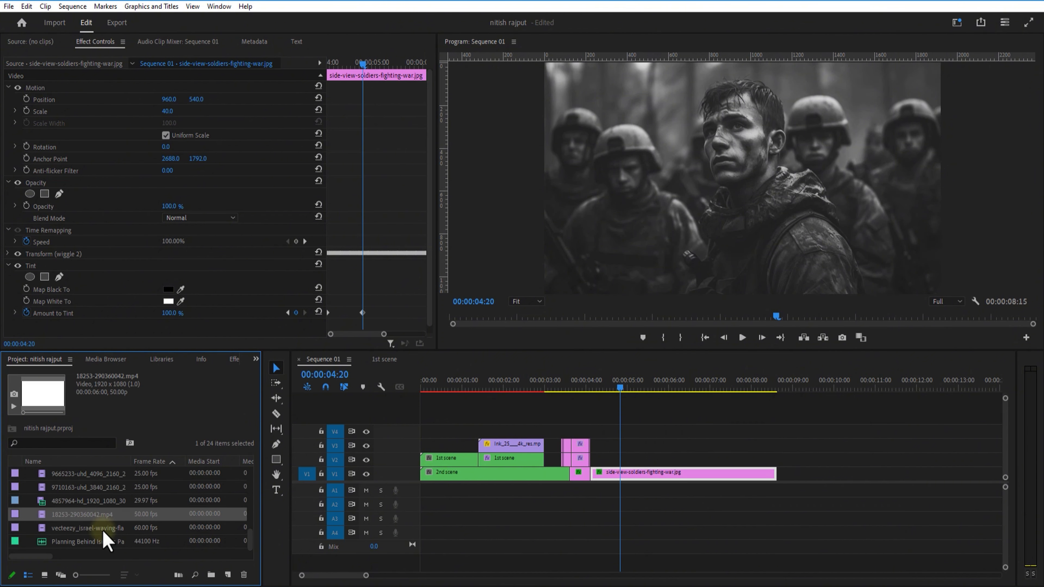
{"action": "mouse_move", "coordinate": [90, 525]}
{"action": "left_mouse_down"}
{"action": "mouse_move", "coordinate": [801, 448]}
{"action": "mouse_move", "coordinate": [803, 431]}
{"action": "left_mouse_up"}
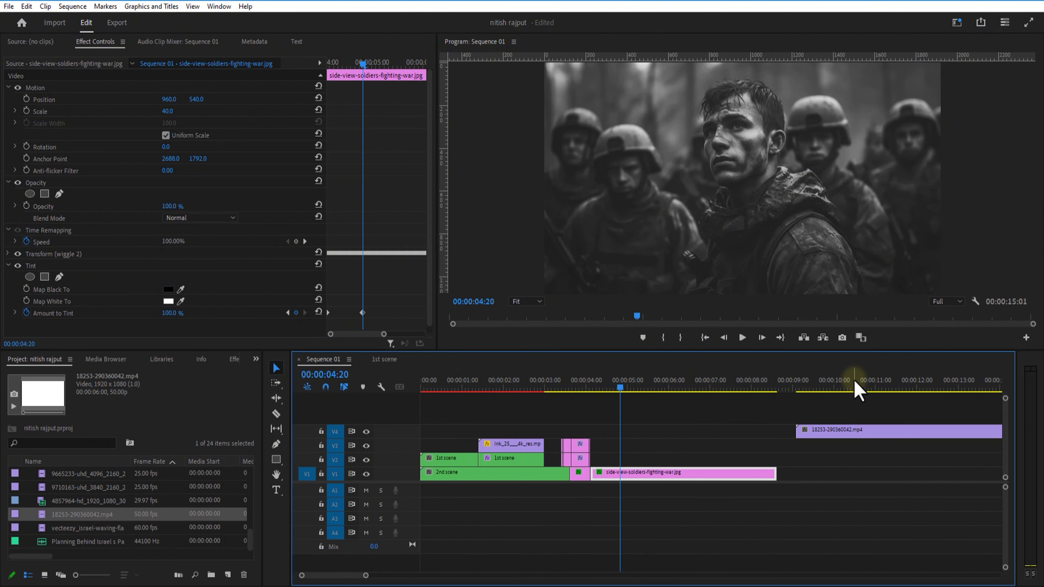
Move the 18253-290360042.mp4 clip to V2 directly above the soldiers image and set its blend mode to Multiply
{"action": "left_click", "coordinate": [855, 388]}
{"action": "left_click_drag", "start_coordinate": [867, 428], "coordinate": [650, 459]}
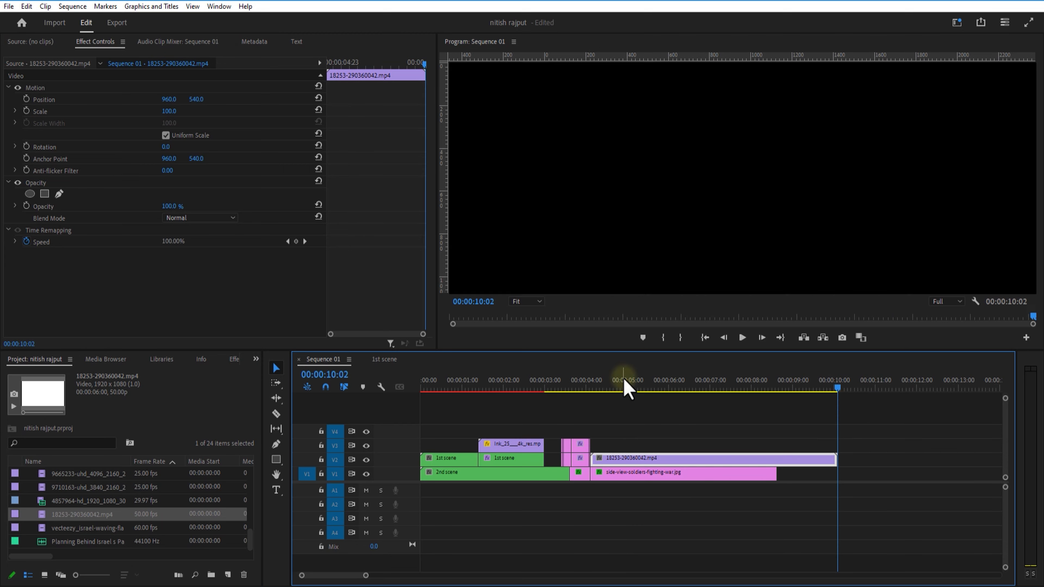
{"action": "left_click", "coordinate": [624, 387]}
{"action": "left_click", "coordinate": [199, 218]}
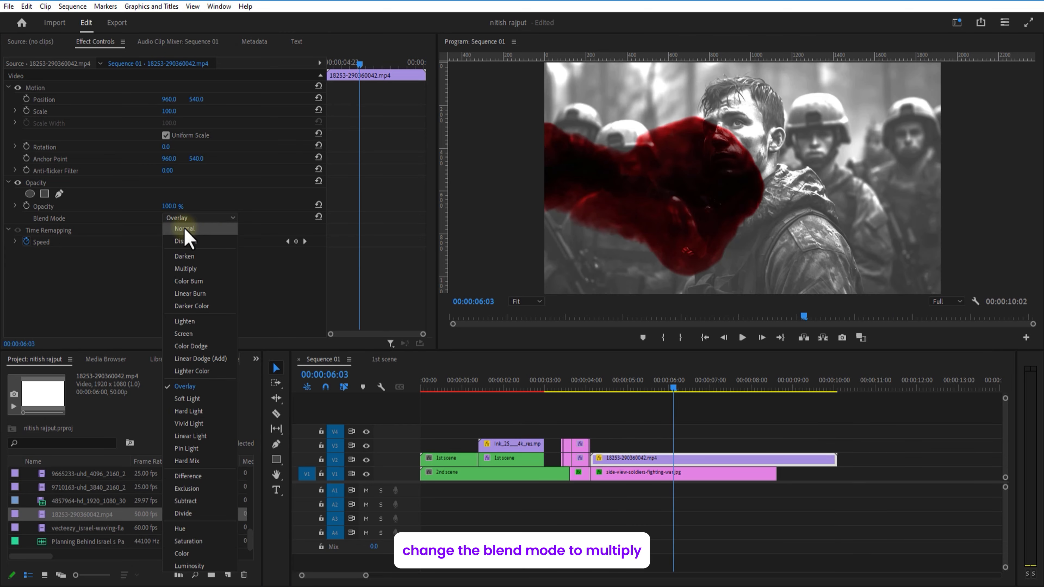
{"action": "left_click", "coordinate": [194, 281]}
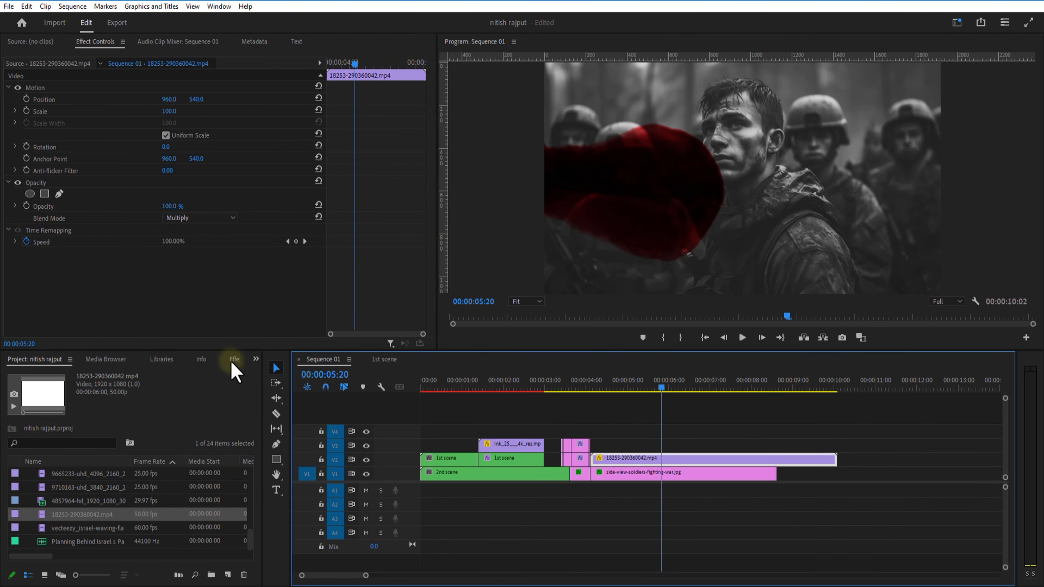
Apply the Horizontal Flip effect to the 18253-290360042.mp4 overlay and preview it from the start of the clip
{"action": "left_click", "coordinate": [234, 360]}
{"action": "key", "text": "BackSpace"}
{"action": "key", "text": "BackSpace"}
{"action": "key", "text": "BackSpace"}
{"action": "key", "text": "BackSpace"}
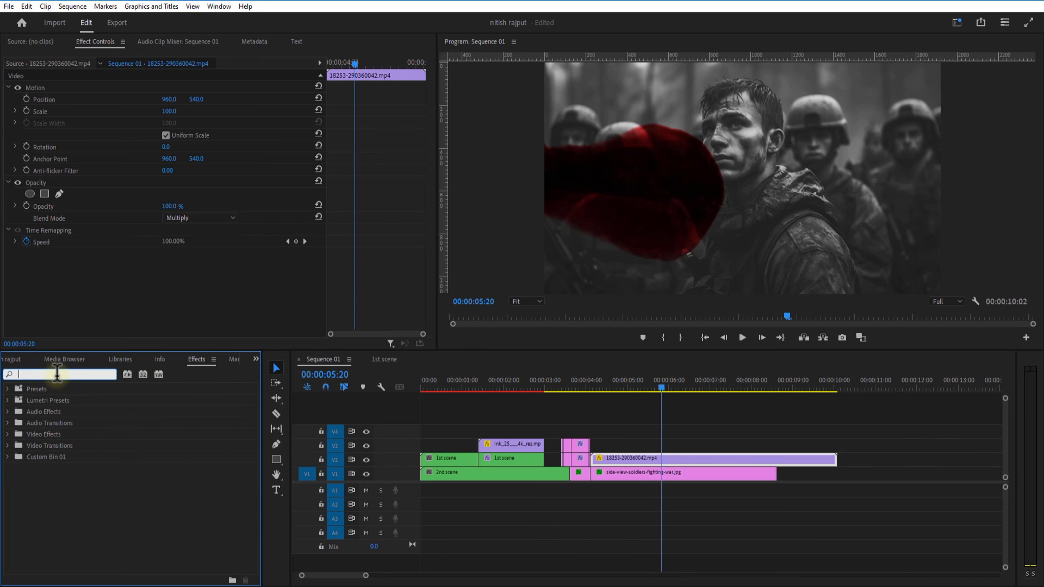
{"action": "type", "text": "hori"}
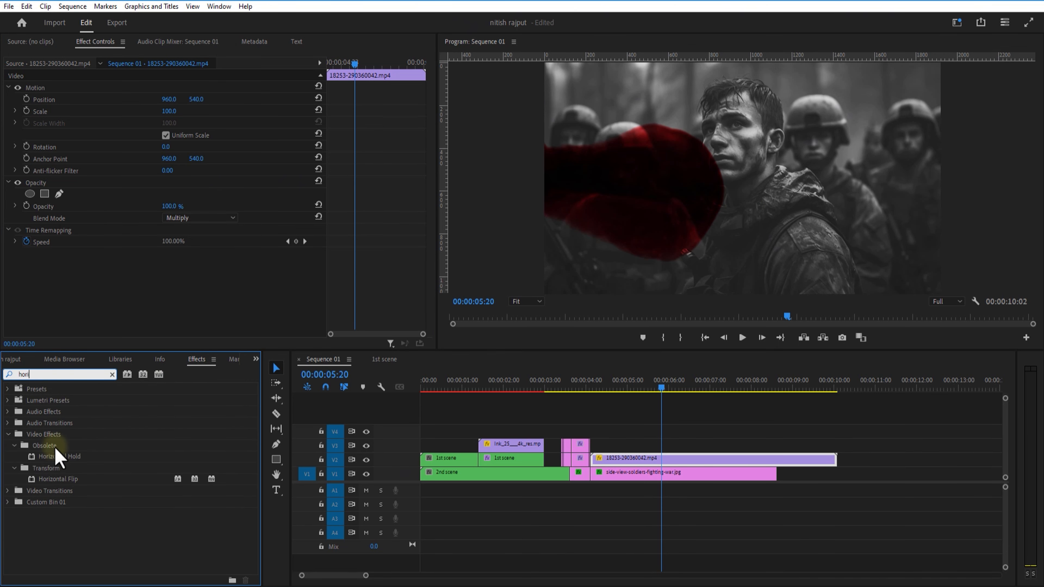
{"action": "left_click_drag", "start_coordinate": [59, 479], "coordinate": [631, 464]}
{"action": "left_click_drag", "start_coordinate": [664, 399], "coordinate": [589, 401]}
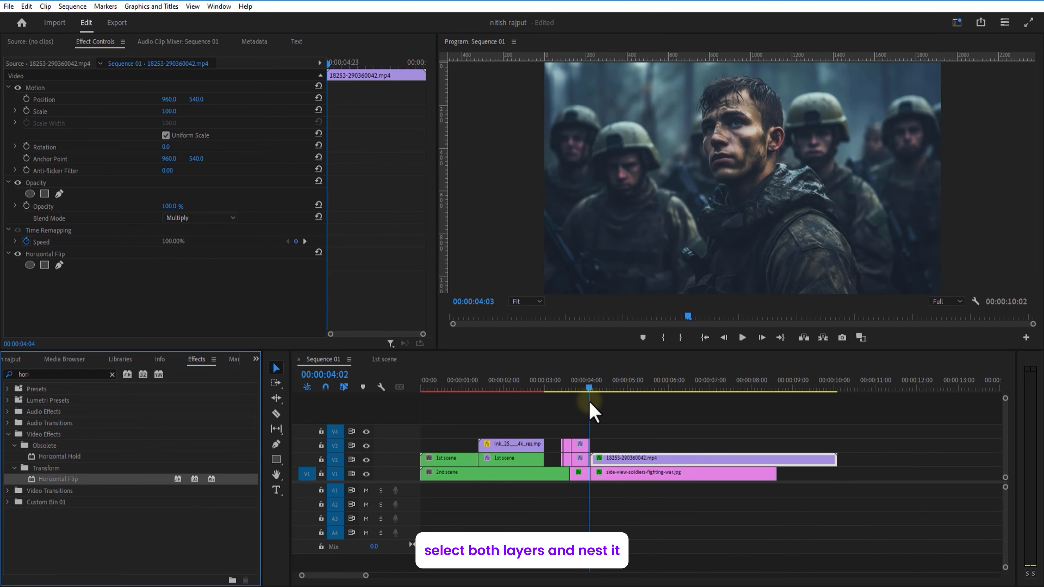
{"action": "left_click", "coordinate": [742, 337]}
Cut the overlay clip and the soldiers image at 00:00:07:17 and remove both parts after the cut
{"action": "left_click", "coordinate": [738, 388]}
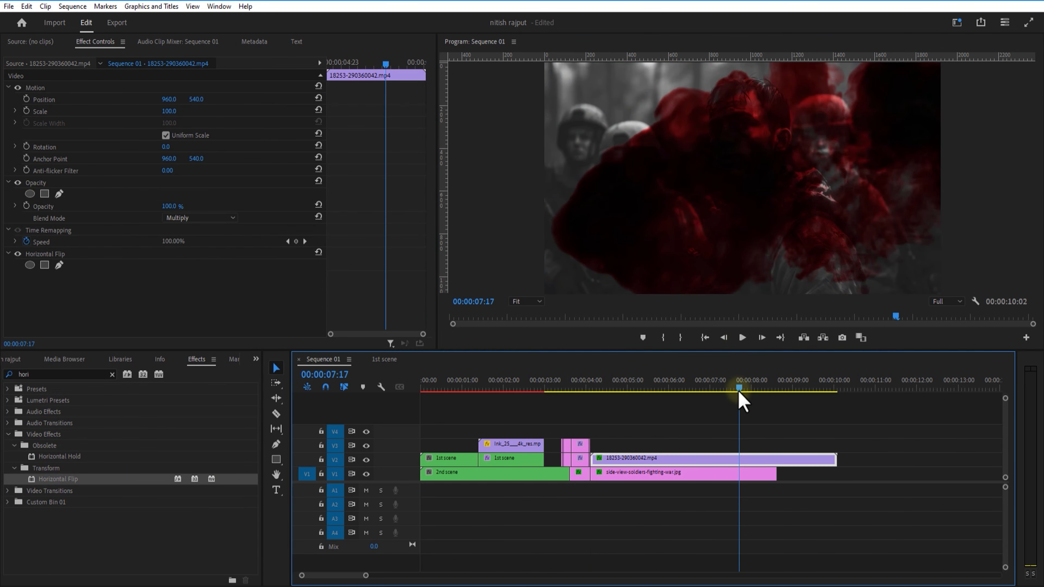
{"action": "left_click", "coordinate": [275, 414]}
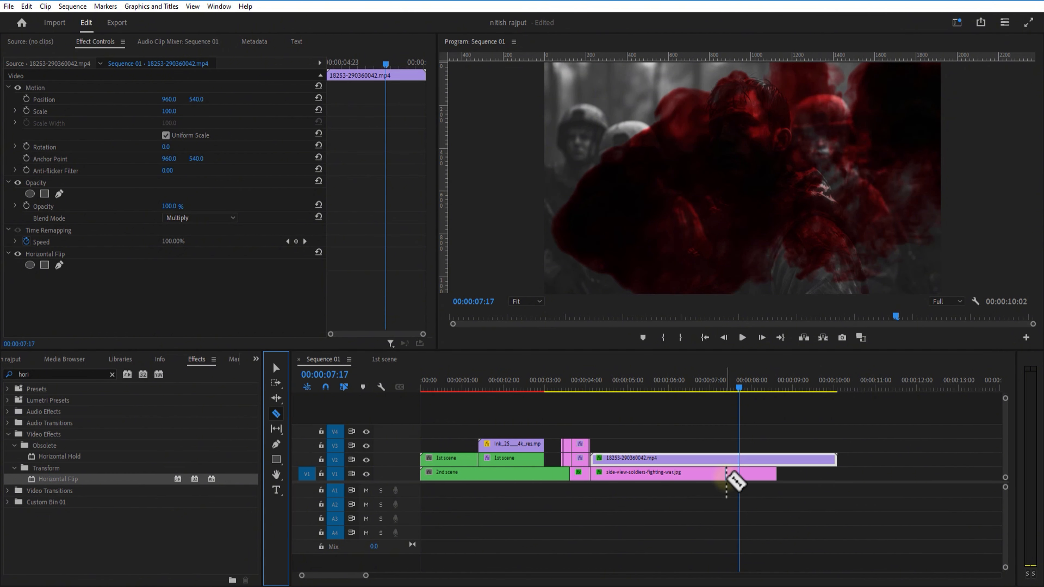
{"action": "left_click", "coordinate": [738, 459], "text": "shift"}
{"action": "left_click", "coordinate": [276, 368]}
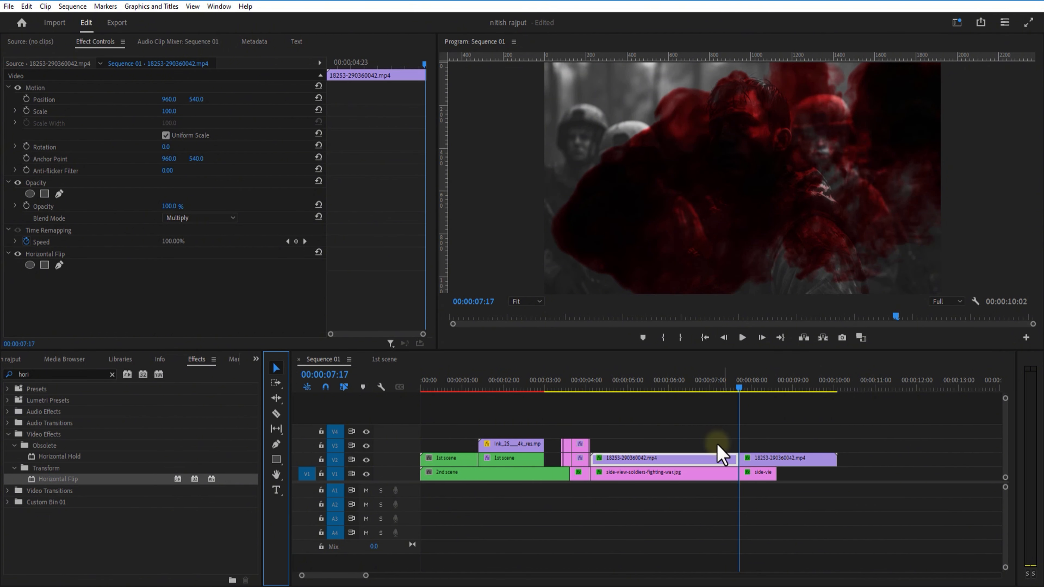
{"action": "left_click", "coordinate": [765, 458]}
{"action": "left_click", "coordinate": [772, 475], "text": "shift"}
Nest the remaining overlay clip and soldiers image together as "3rd scene"
{"action": "left_click_drag", "start_coordinate": [696, 424], "coordinate": [692, 468]}
{"action": "right_click", "coordinate": [692, 468]}
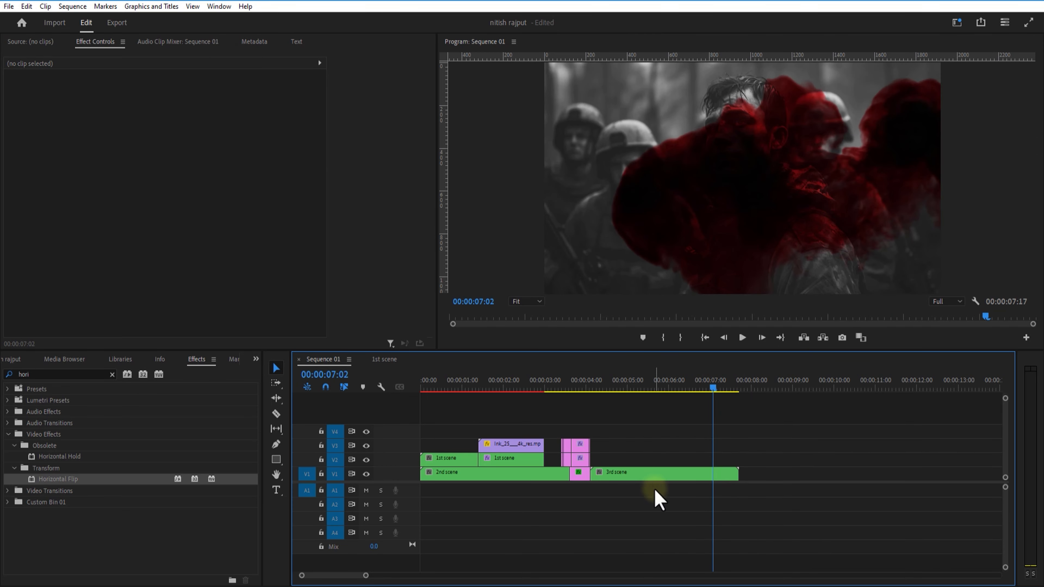
Move the 3rd scene nest to V2 and place the cyber-security-concept image on V1 starting at 00:00:07:05
{"action": "left_click_drag", "start_coordinate": [659, 475], "coordinate": [678, 464]}
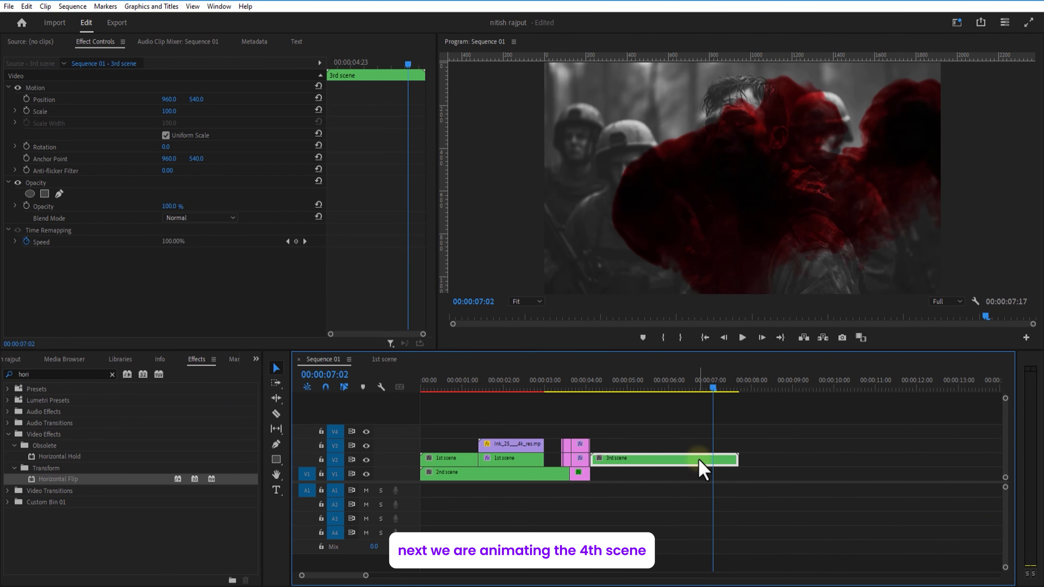
{"action": "left_click_drag", "start_coordinate": [712, 391], "coordinate": [720, 394]}
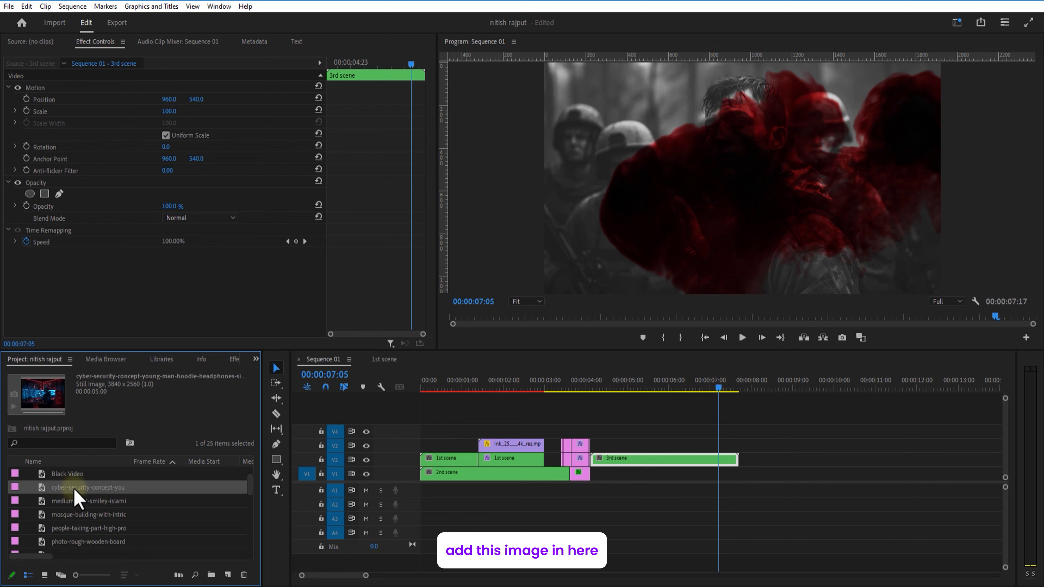
{"action": "left_click_drag", "start_coordinate": [74, 490], "coordinate": [720, 477]}
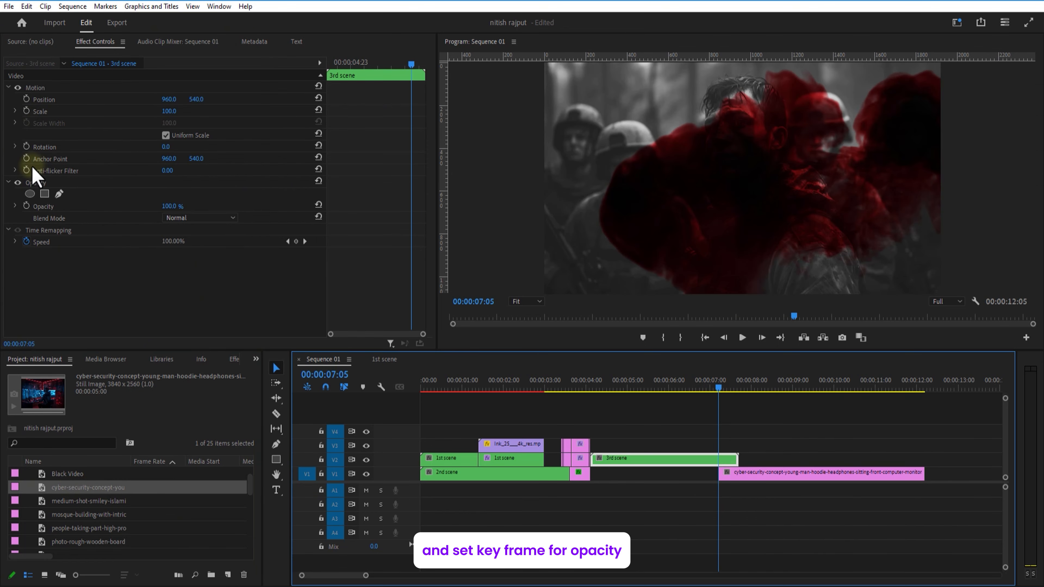
Animate the 3rd scene nest's Opacity from 100% at 00:00:06:16 to 0% at the end of the nest
{"action": "left_click", "coordinate": [26, 205]}
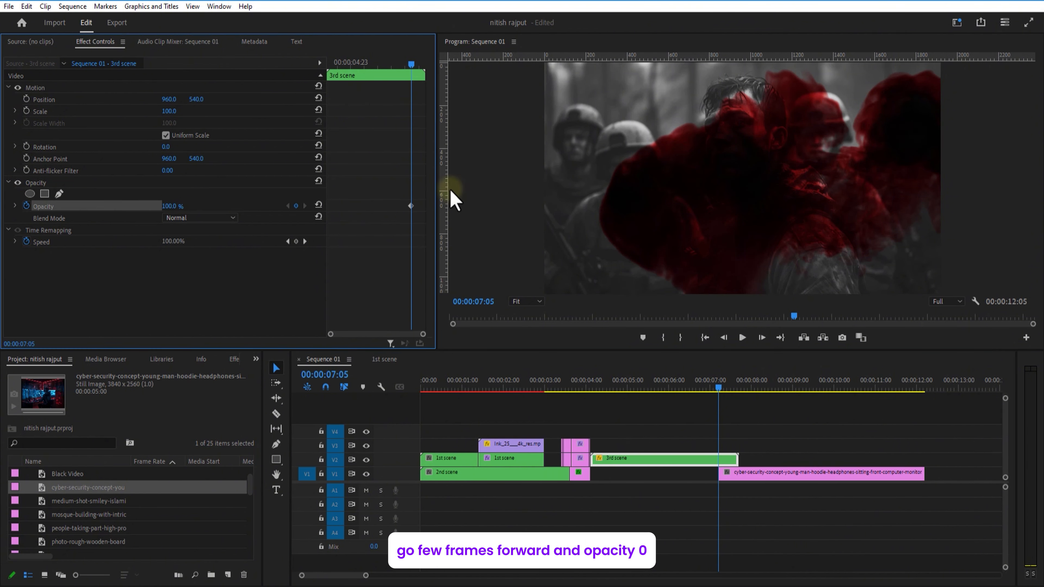
{"action": "left_click_drag", "start_coordinate": [411, 67], "coordinate": [398, 71]}
{"action": "left_click_drag", "start_coordinate": [410, 206], "coordinate": [397, 206]}
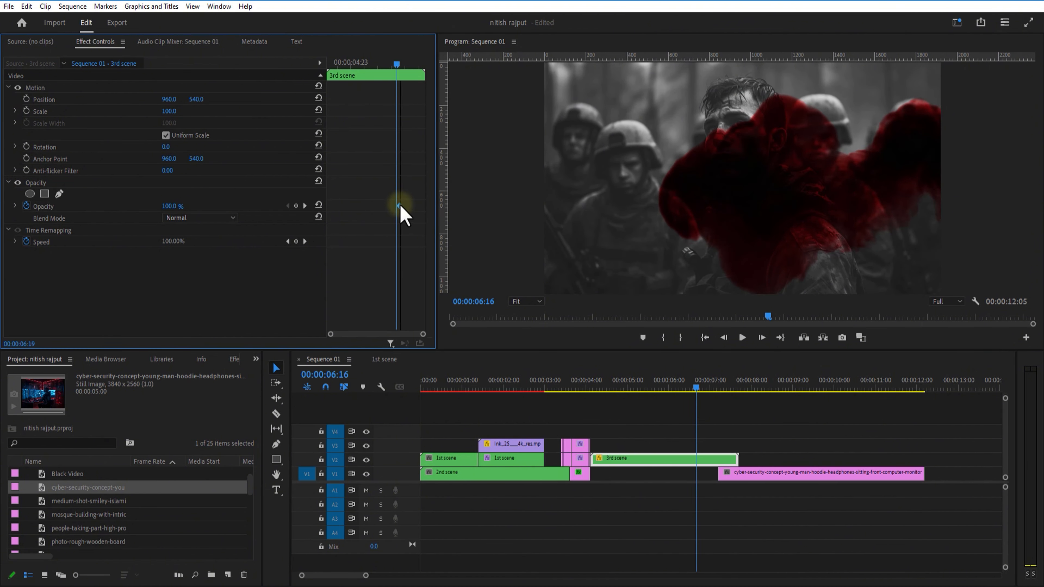
{"action": "left_click_drag", "start_coordinate": [398, 66], "coordinate": [423, 66]}
{"action": "left_click_drag", "start_coordinate": [170, 206], "coordinate": [126, 206]}
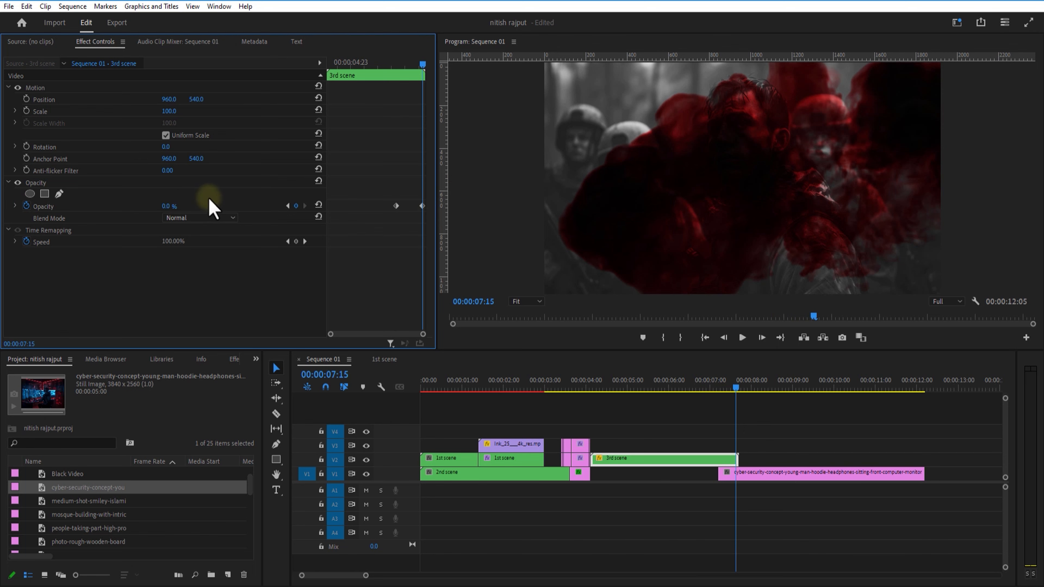
{"action": "left_click_drag", "start_coordinate": [423, 205], "coordinate": [427, 206]}
Shift the cyber-security image so it starts where the 3rd scene's fade-out begins, and preview the transition
{"action": "mouse_move", "coordinate": [416, 66]}
{"action": "left_mouse_down"}
{"action": "mouse_move", "coordinate": [405, 81]}
{"action": "mouse_move", "coordinate": [396, 72]}
{"action": "left_mouse_up"}
{"action": "left_click_drag", "start_coordinate": [748, 483], "coordinate": [724, 479]}
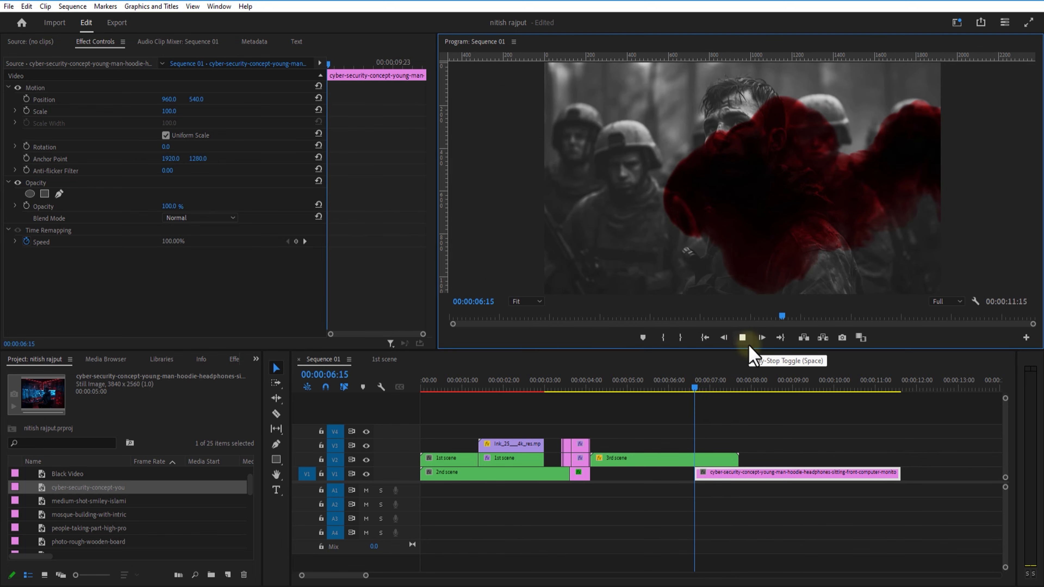
{"action": "left_click", "coordinate": [743, 338]}
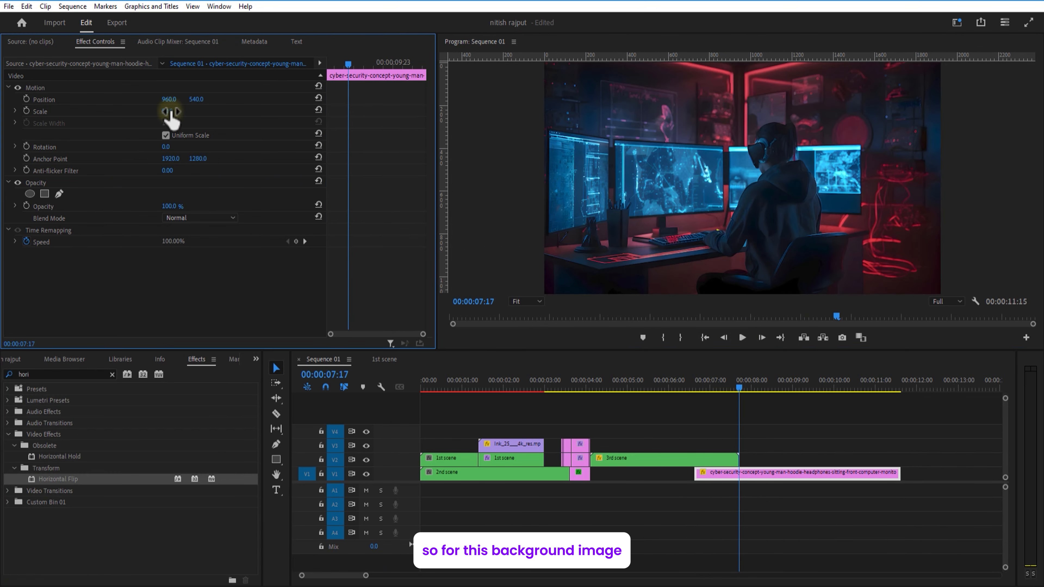
Set the cyber-security image's Scale to 100 and its Rotation to 30°
{"action": "left_click", "coordinate": [168, 111]}
{"action": "type", "text": "100"}
{"action": "key", "text": "Return"}
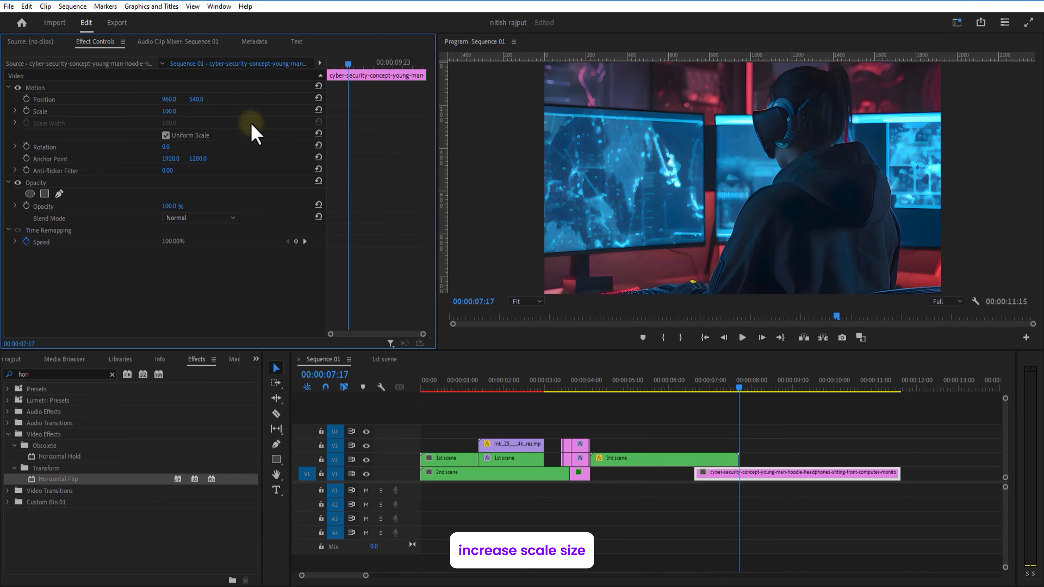
{"action": "left_click", "coordinate": [167, 147]}
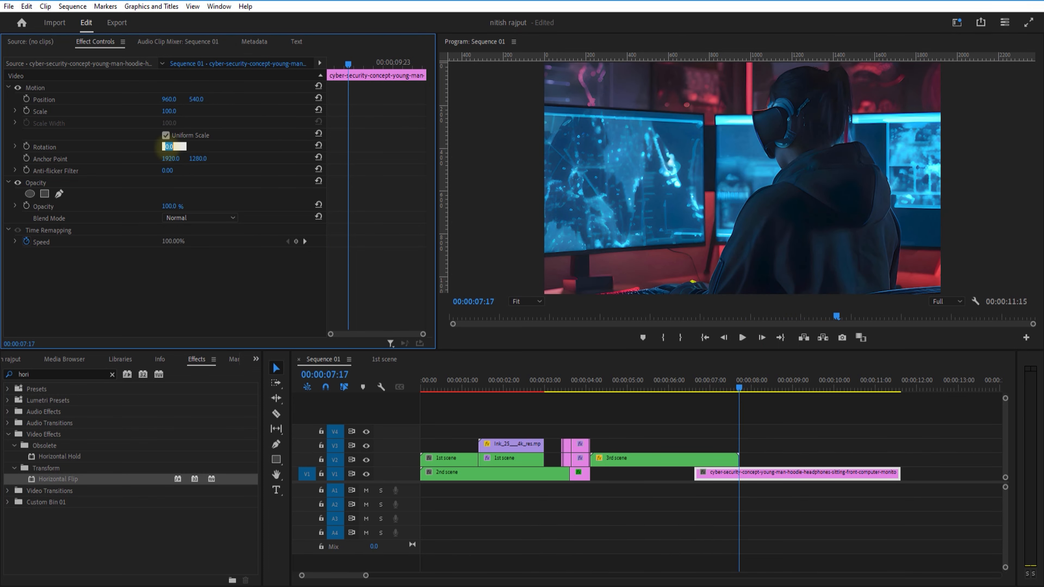
{"action": "type", "text": "30"}
{"action": "key", "text": "Return"}
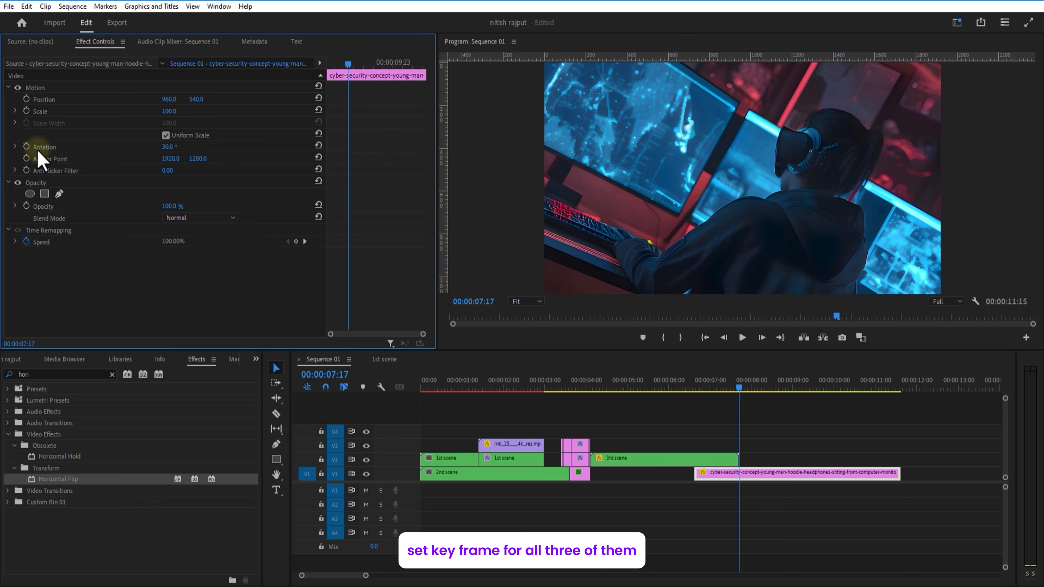
Set keyframes for Rotation, Scale and Position at the start of the cyber-security image, with the vertical Position at 912
{"action": "left_click", "coordinate": [27, 147]}
{"action": "left_click", "coordinate": [26, 111]}
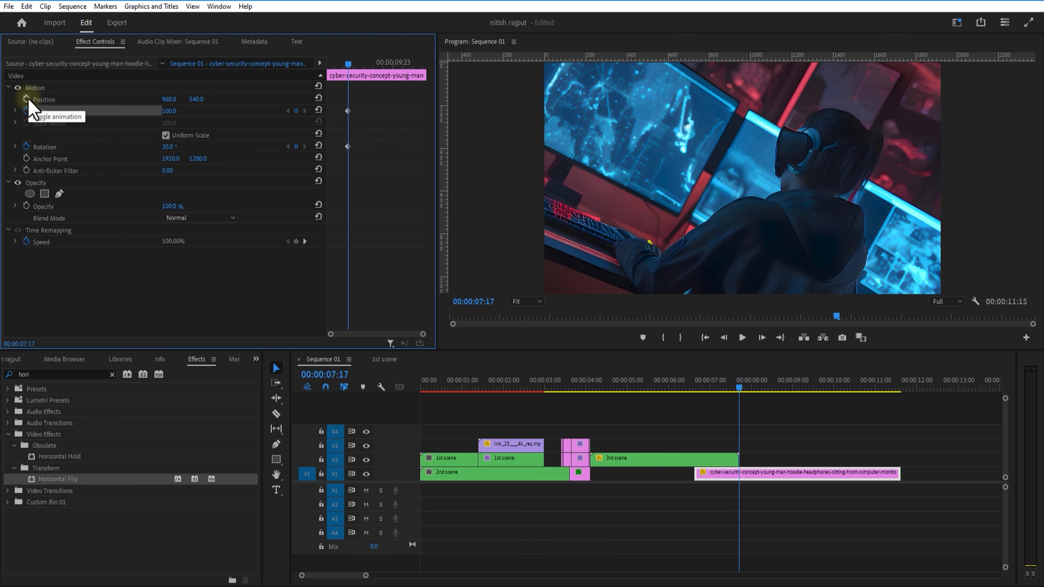
{"action": "left_click", "coordinate": [26, 100]}
{"action": "left_click_drag", "start_coordinate": [214, 99], "coordinate": [321, 100]}
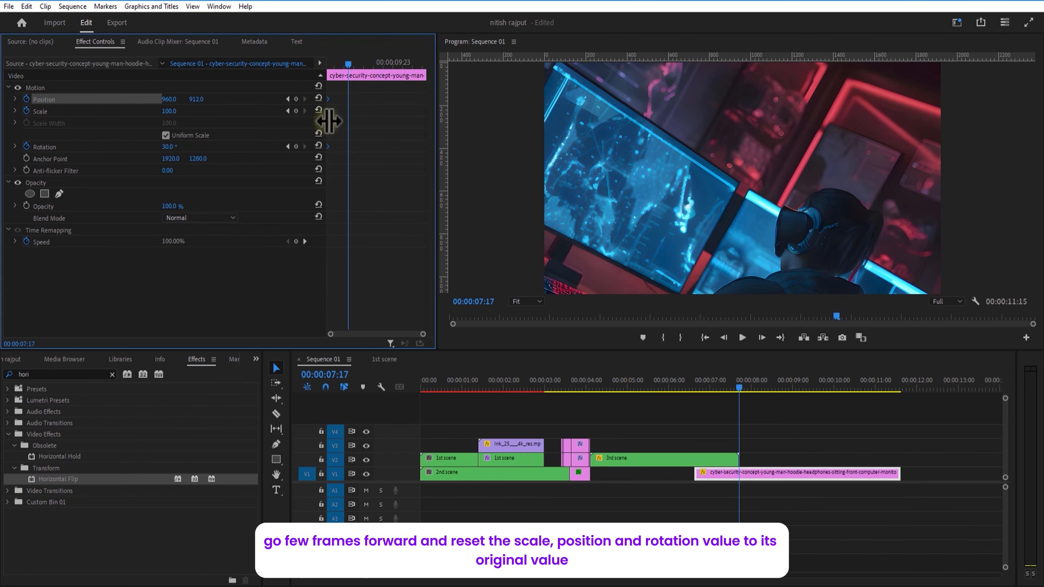
{"action": "left_click", "coordinate": [328, 120]}
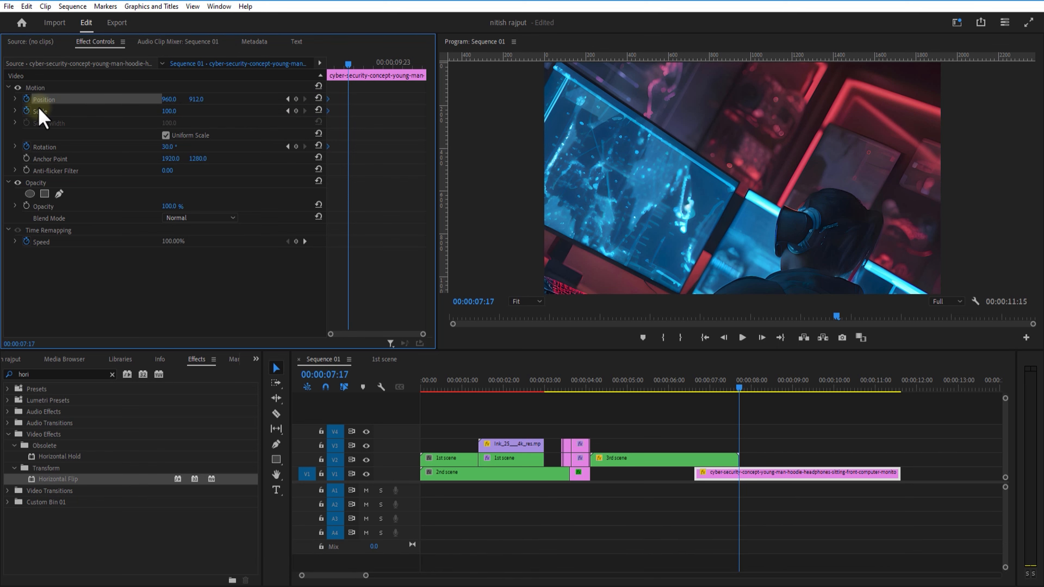
Add ending keyframes at 00:00:08:17 that return the image to Position 960, 540, Scale 50 and Rotation 0°
{"action": "left_click", "coordinate": [319, 98]}
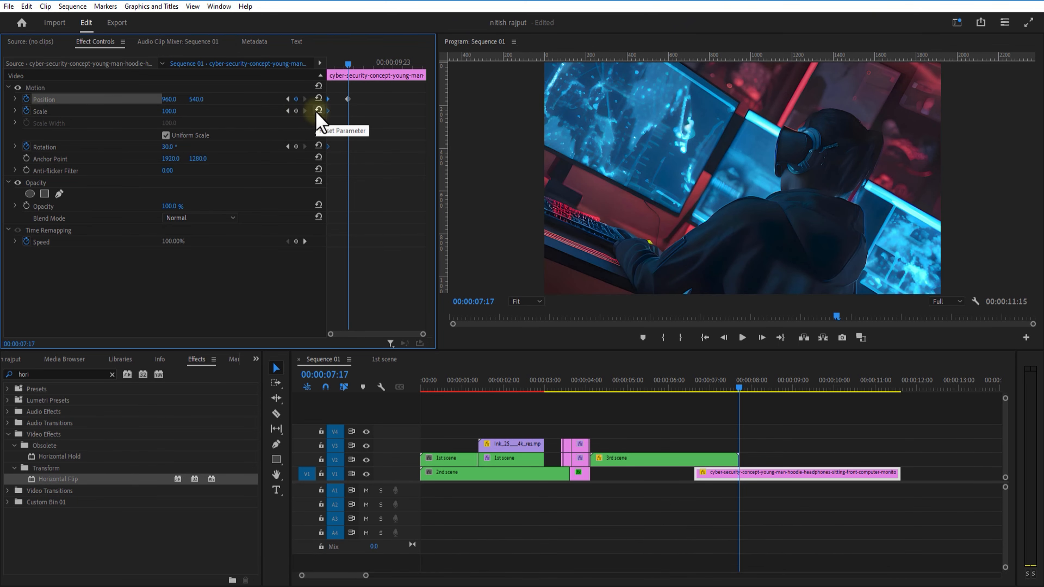
{"action": "left_click", "coordinate": [318, 111]}
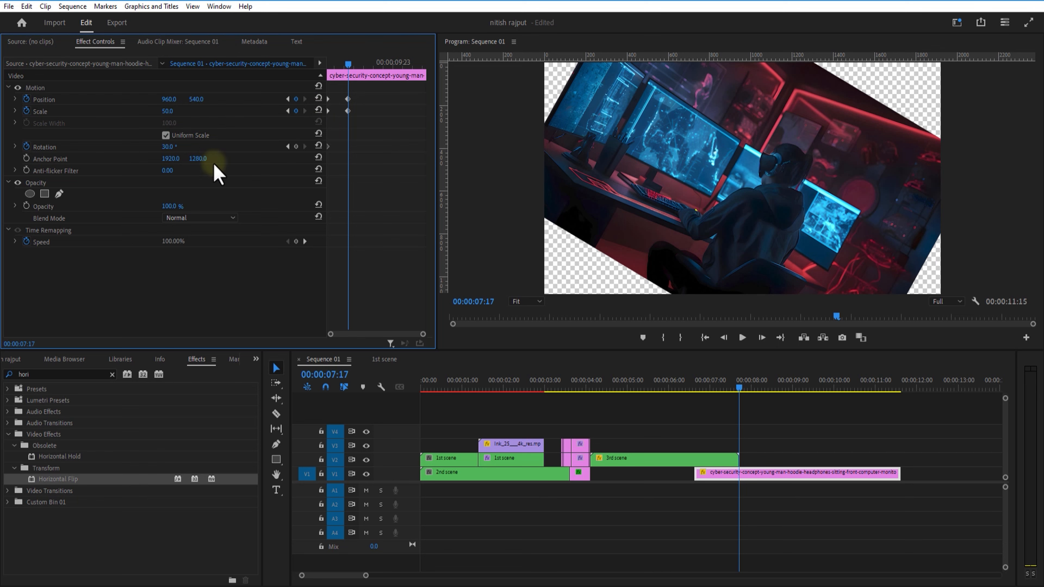
{"action": "left_click", "coordinate": [318, 146]}
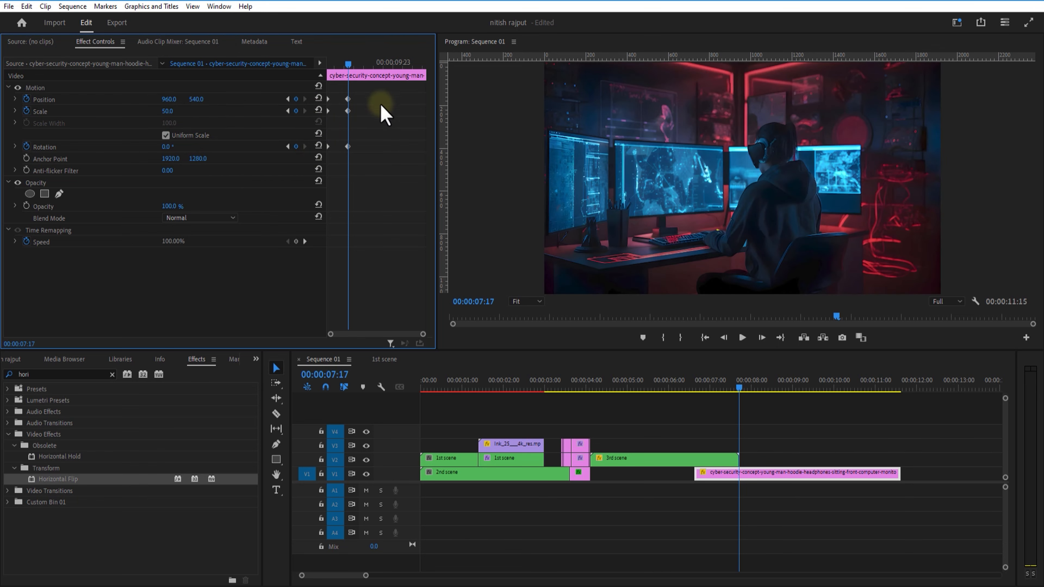
{"action": "mouse_move", "coordinate": [348, 66]}
{"action": "left_mouse_down"}
{"action": "mouse_move", "coordinate": [333, 75]}
{"action": "mouse_move", "coordinate": [348, 84]}
{"action": "left_mouse_up"}
{"action": "left_click_drag", "start_coordinate": [333, 73], "coordinate": [369, 79]}
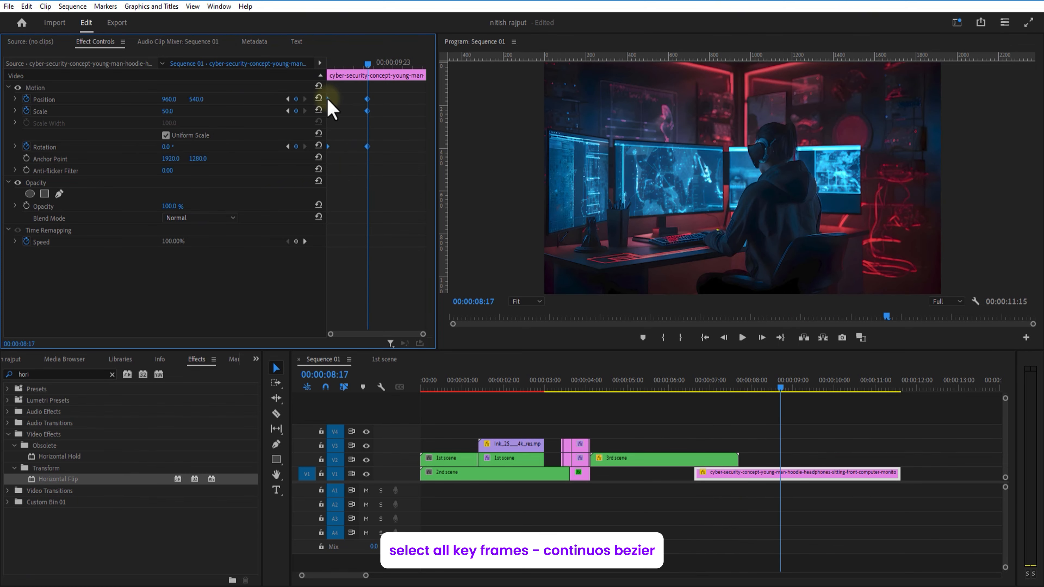
Apply Continuous Bezier temporal interpolation to all the image's motion keyframes and preview the animation from the start
{"action": "right_click", "coordinate": [366, 99]}
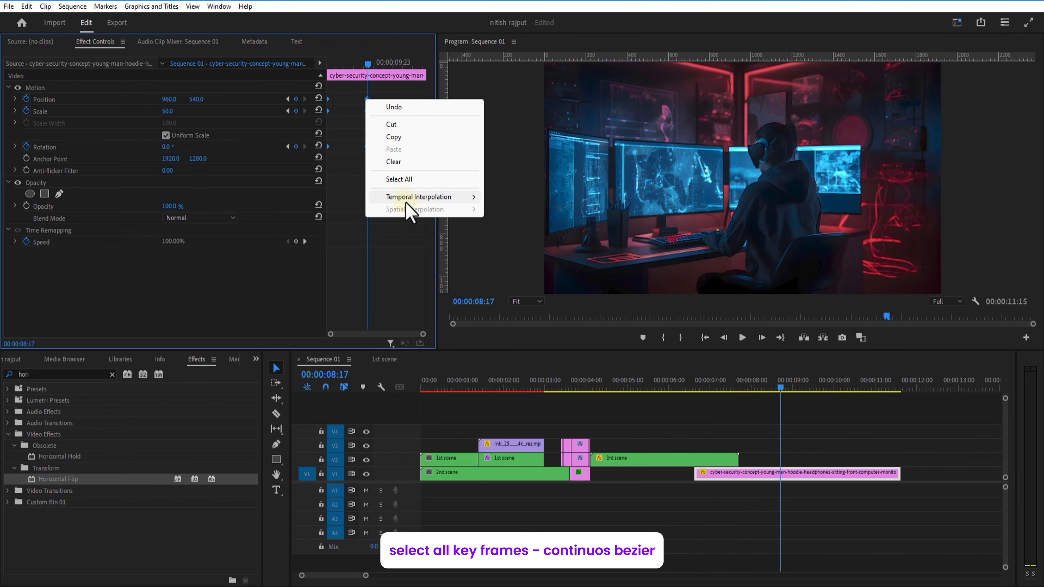
{"action": "mouse_move", "coordinate": [411, 198]}
{"action": "left_click", "coordinate": [499, 236]}
{"action": "left_click_drag", "start_coordinate": [370, 68], "coordinate": [327, 74]}
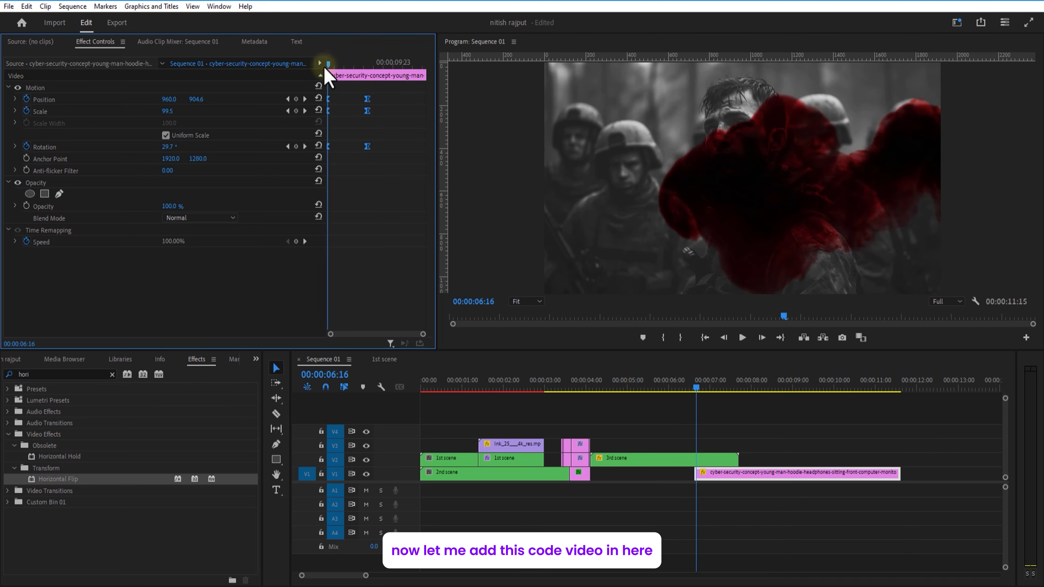
{"action": "left_click", "coordinate": [742, 337]}
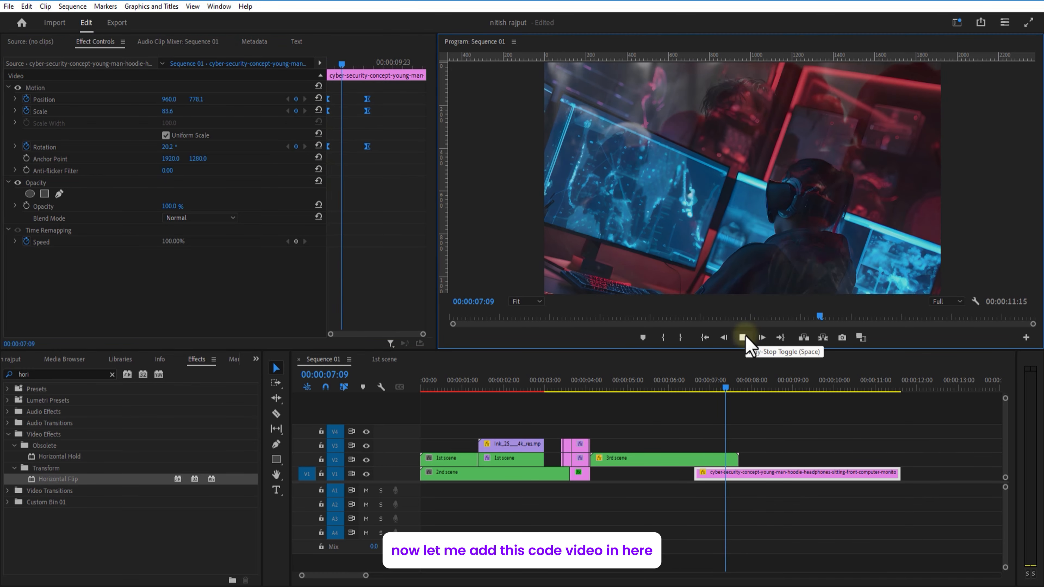
Add the code video 10728529-hd_1920_1080_20fps.mp4 to V2
{"action": "left_click", "coordinate": [13, 360]}
{"action": "left_click_drag", "start_coordinate": [88, 500], "coordinate": [749, 464]}
Draw an opacity mask with the Pen tool around the monitors, desk and hooded figure on the cyber-security image after 00:00:08:17
{"action": "left_click", "coordinate": [59, 194]}
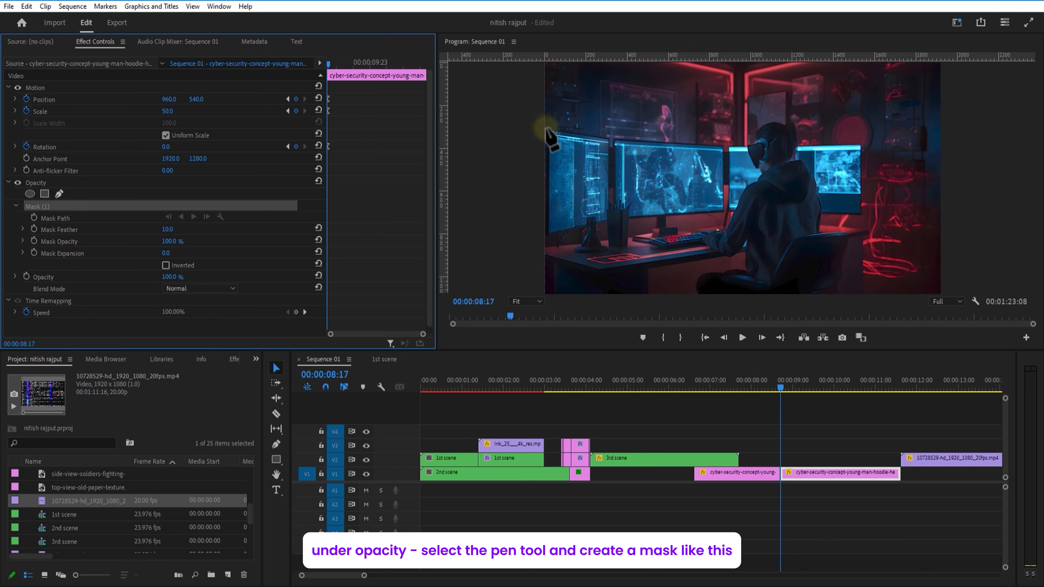
{"action": "left_click", "coordinate": [545, 129]}
{"action": "left_click", "coordinate": [609, 139]}
{"action": "left_click", "coordinate": [624, 141]}
{"action": "left_click", "coordinate": [722, 147]}
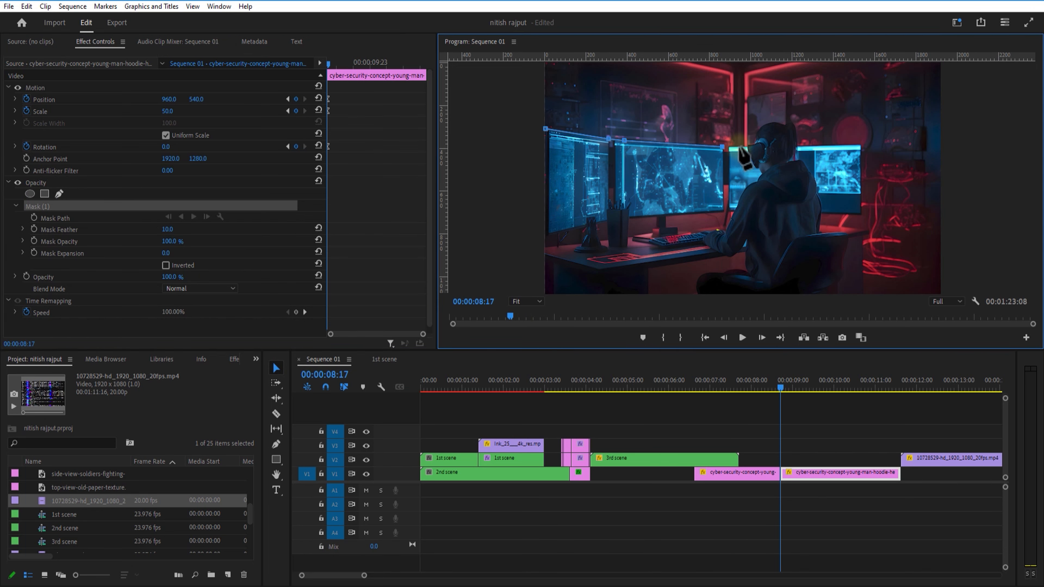
{"action": "left_click", "coordinate": [731, 146]}
{"action": "left_click", "coordinate": [756, 137]}
{"action": "left_click", "coordinate": [762, 125]}
{"action": "left_click", "coordinate": [780, 122]}
{"action": "left_click", "coordinate": [793, 123]}
{"action": "left_click", "coordinate": [798, 145]}
{"action": "left_click", "coordinate": [860, 146]}
{"action": "left_click", "coordinate": [860, 214]}
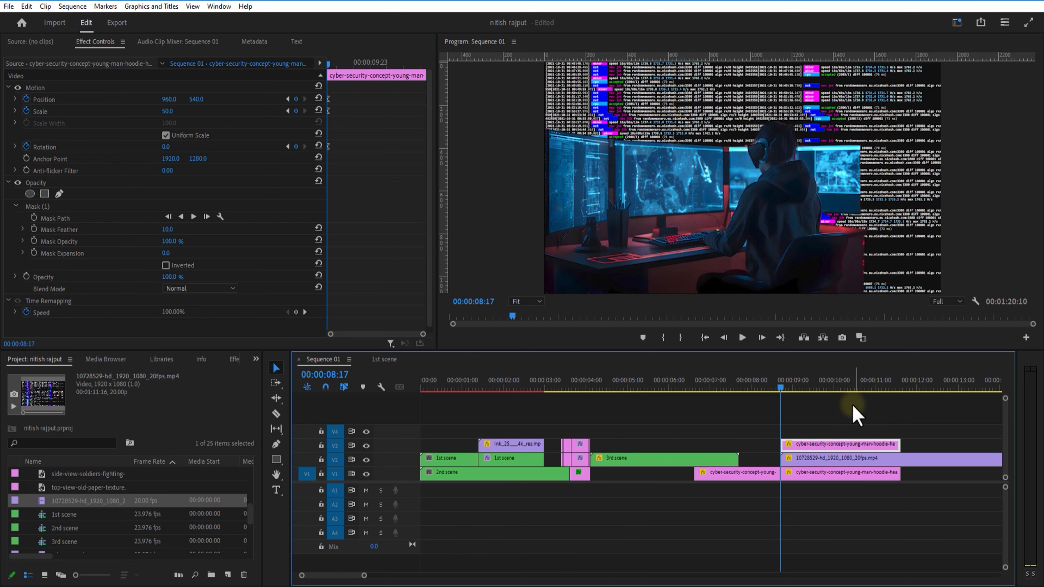
Delete the mask from the cyber-security image on V1 beneath the code video
{"action": "left_click", "coordinate": [824, 472]}
{"action": "left_click", "coordinate": [75, 206]}
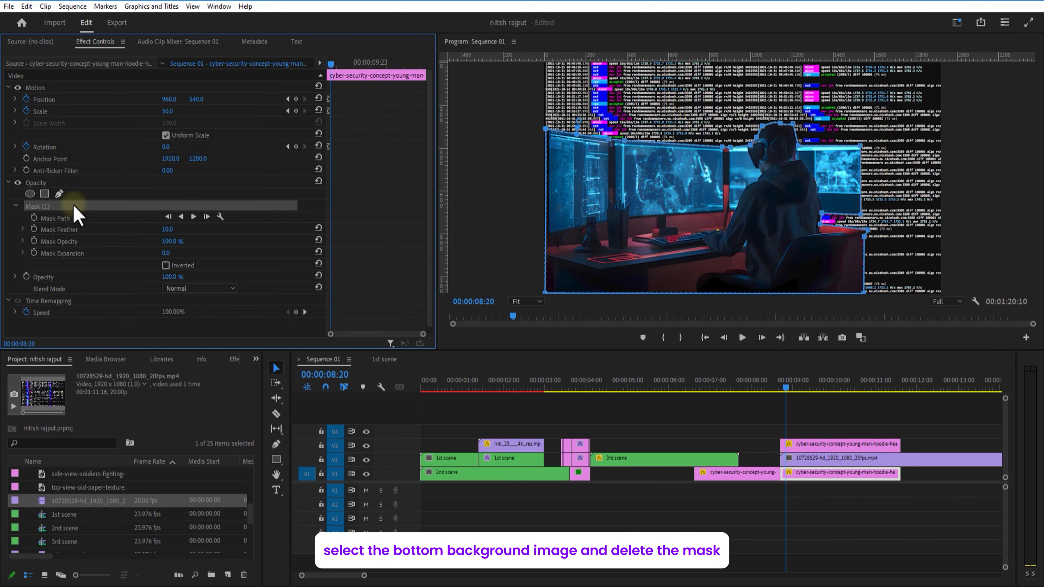
{"action": "key", "text": "Delete"}
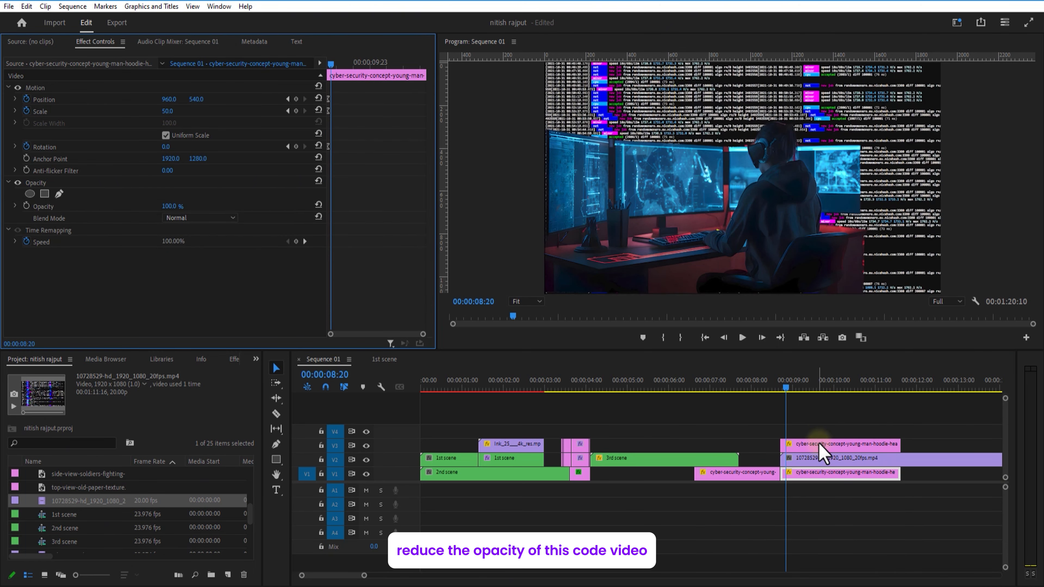
Lower the code video's Opacity and preview the layered hacker scene from 00:00:08:16
{"action": "left_click", "coordinate": [824, 457]}
{"action": "left_click_drag", "start_coordinate": [173, 205], "coordinate": [141, 205]}
{"action": "key", "text": "minus"}
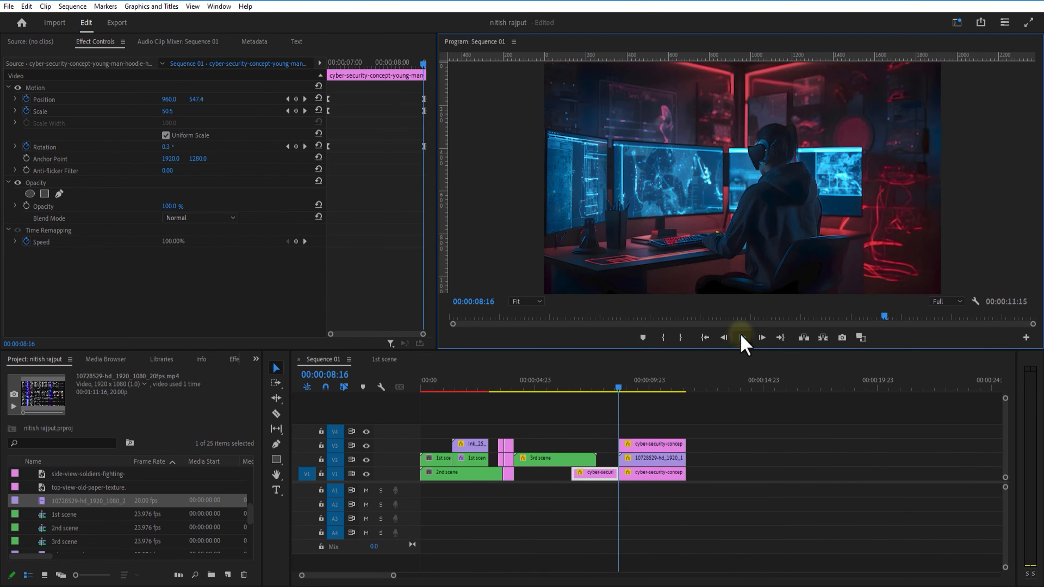
{"action": "left_click", "coordinate": [743, 337]}
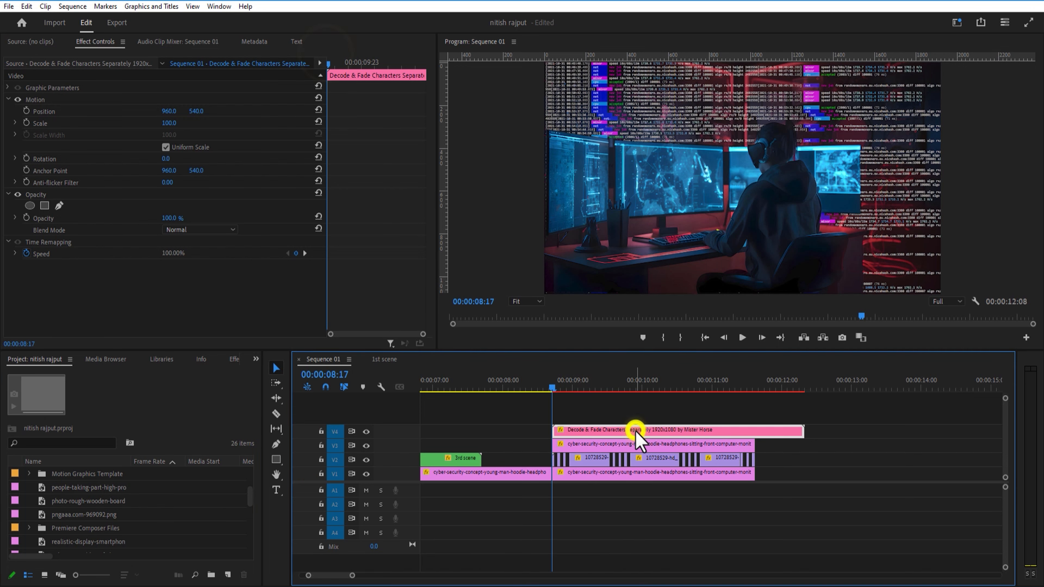
Open the Decode & Fade Characters Separately title on V4 for editing and show the font styles available for its text
{"action": "double_click", "coordinate": [636, 431]}
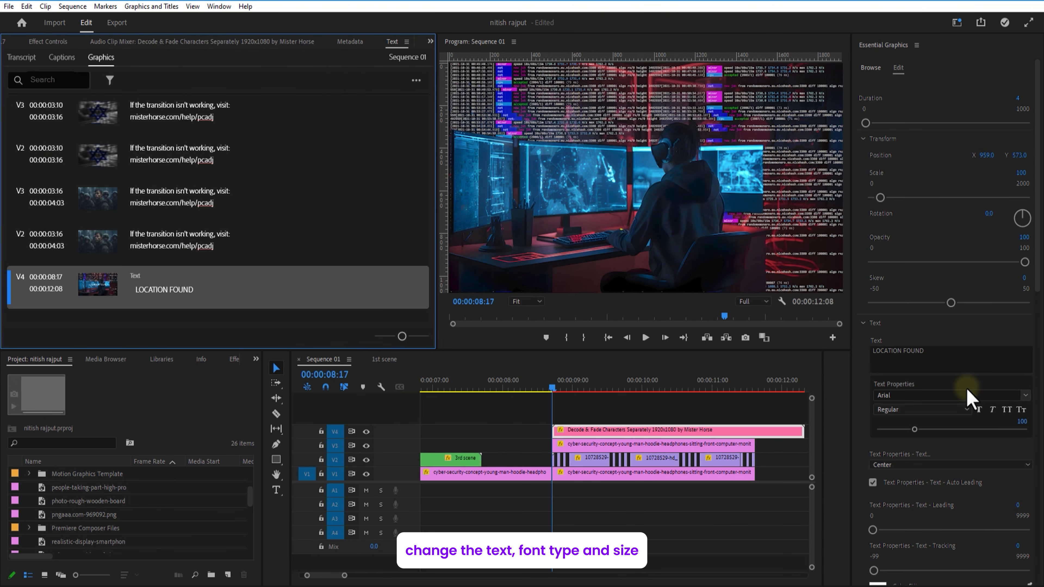
{"action": "left_click", "coordinate": [918, 410]}
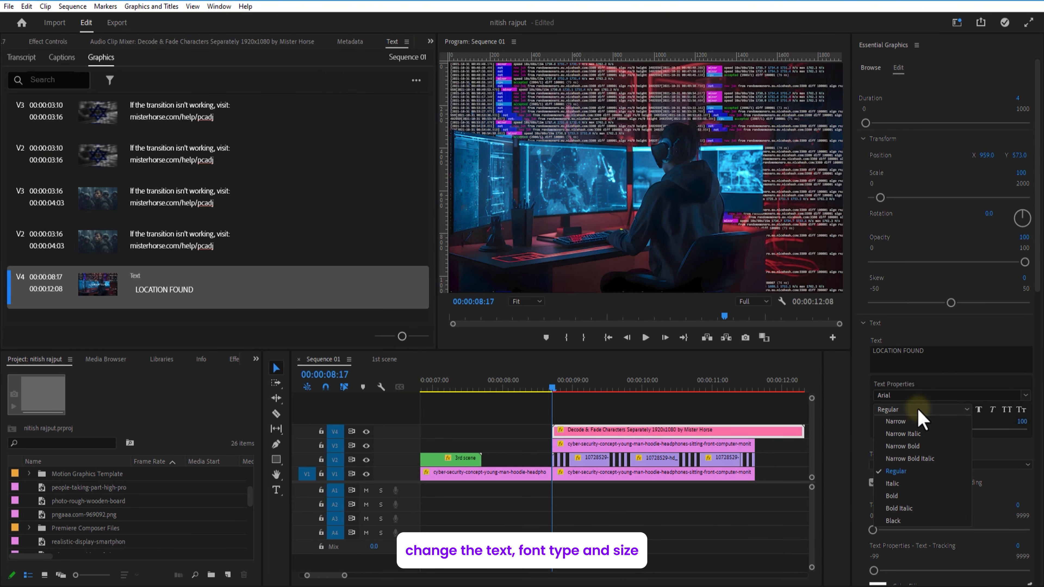